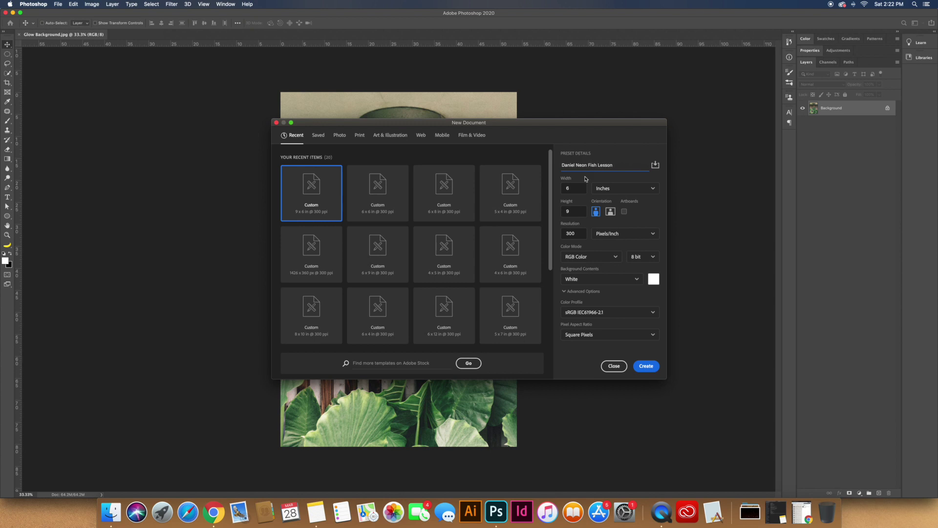
# Create a new portrait document, 6 by 9 inches at 300 pixels/inch, in RGB Color with a white background
pyautogui.click(578, 186)
pyautogui.click(567, 210)
pyautogui.click(577, 234)
pyautogui.click(588, 263)
pyautogui.click(581, 302)
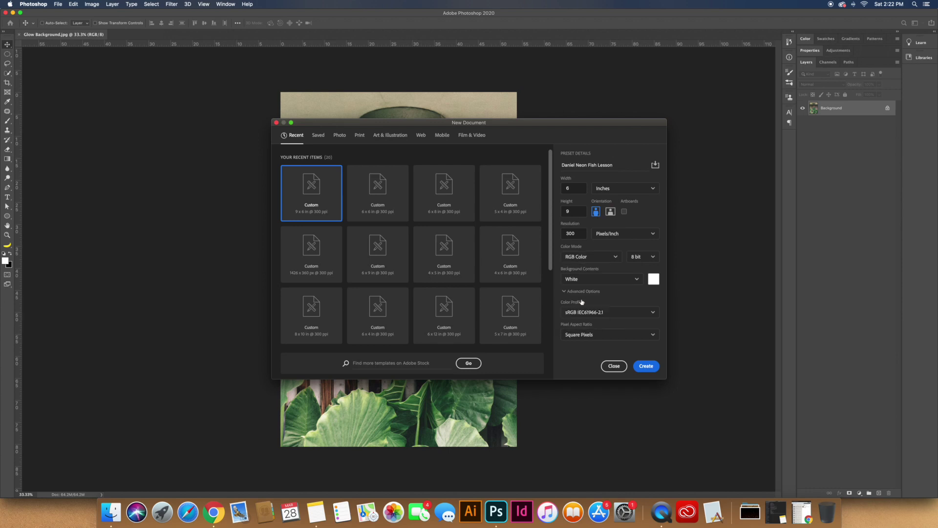
pyautogui.click(646, 366)
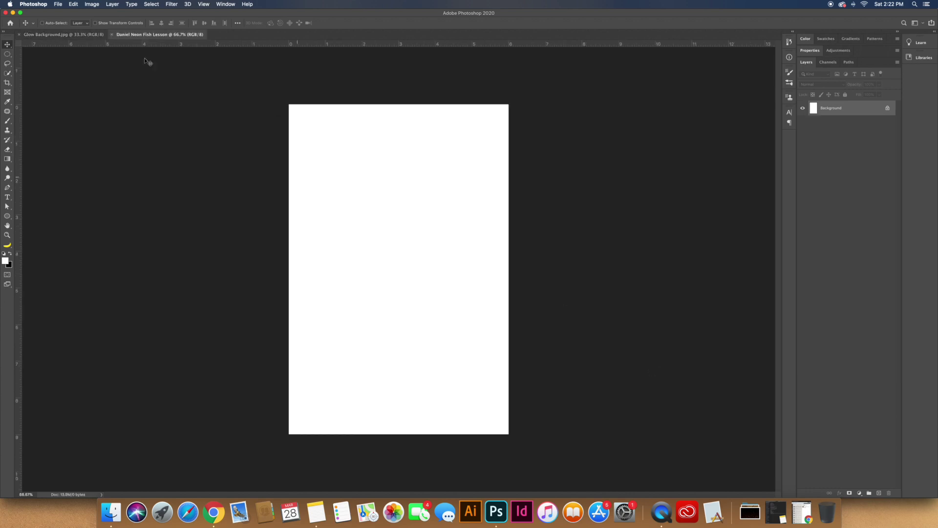
# Bring the Glow Background.jpg photo into the new document and scale it to fill the canvas
pyautogui.hotkey('ctrl', 'Tab')
pyautogui.moveTo(371, 181); pyautogui.dragTo(418, 233)
pyautogui.press('super+minus')
pyautogui.press('super+t')
pyautogui.moveTo(521, 106); pyautogui.dragTo(446, 182)
pyautogui.press('super+plus')
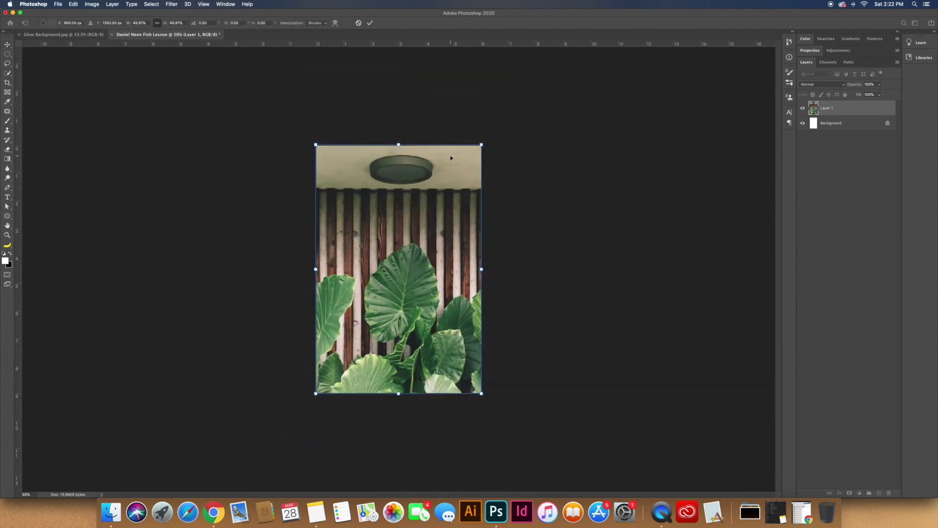
pyautogui.press('super+plus')
# Flip the photo so the leaves hang from the top of the canvas, and rename its layer Background
pyautogui.moveTo(508, 94); pyautogui.dragTo(380, 297)
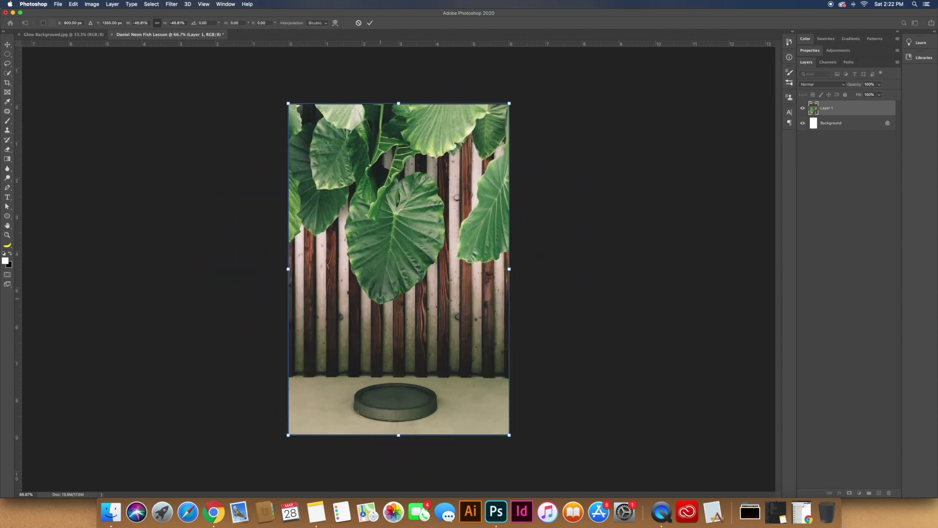
pyautogui.press('Return')
pyautogui.doubleClick(827, 110)
pyautogui.press('Return')
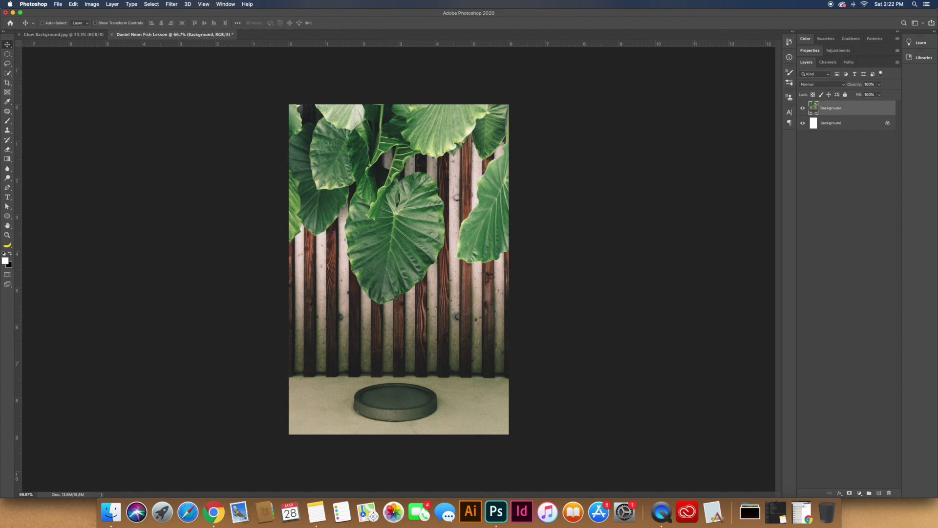
# Place the Neon Fish image from the Neon Fish Art folder as an embedded object
pyautogui.click(55, 4)
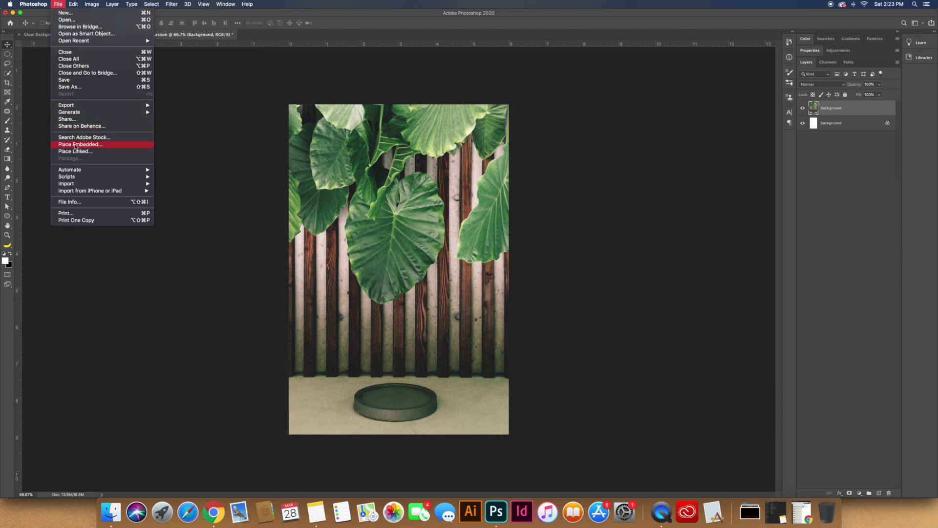
pyautogui.click(79, 145)
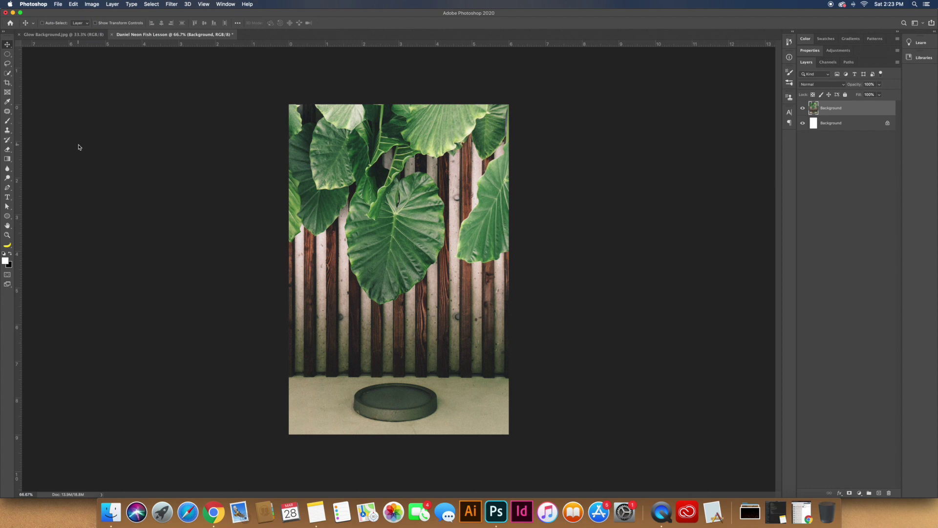
pyautogui.click(439, 97)
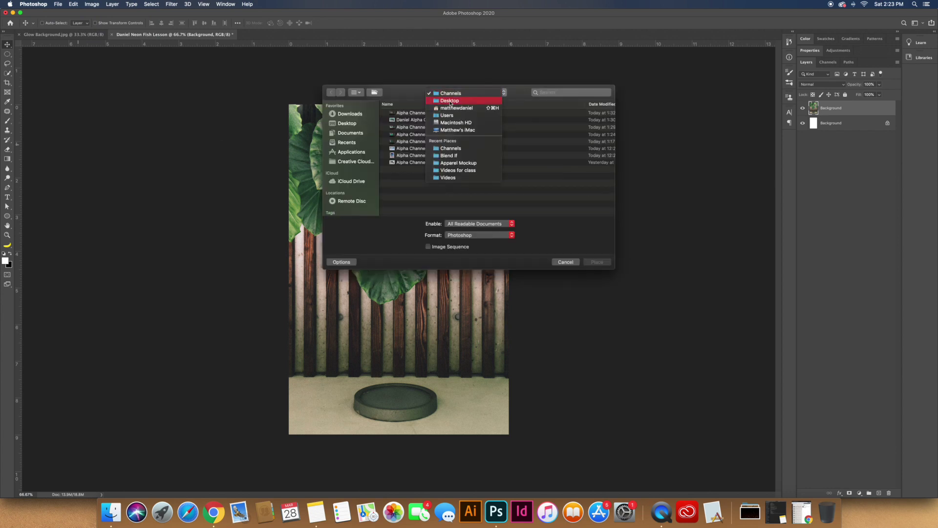
pyautogui.click(442, 101)
pyautogui.click(417, 114)
pyautogui.doubleClick(417, 114)
pyautogui.click(412, 115)
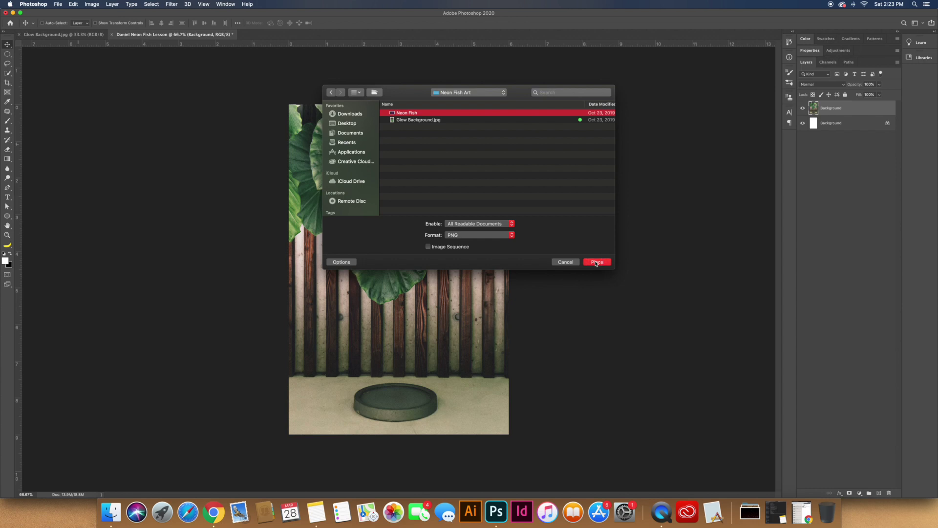
pyautogui.click(597, 262)
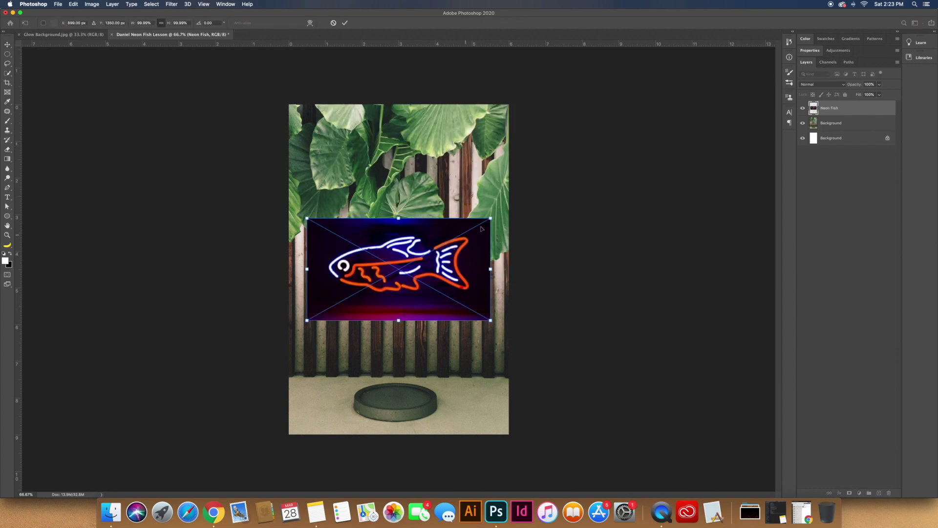
# Move the neon fish image down over the slatted wall and scale it to about 5.09 by 2.82 inches
pyautogui.moveTo(491, 218); pyautogui.dragTo(479, 225)
pyautogui.moveTo(407, 251); pyautogui.dragTo(407, 282)
pyautogui.press('Return')
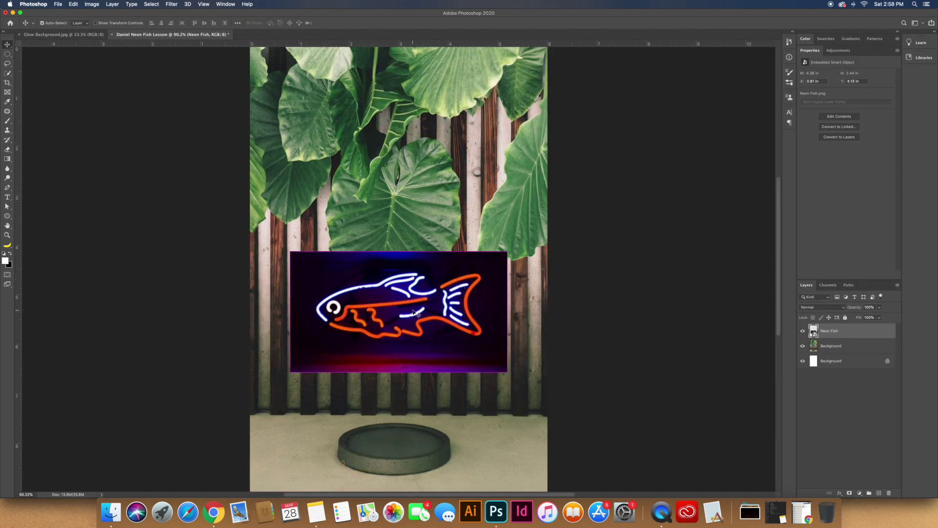
pyautogui.press('super+t')
pyautogui.moveTo(508, 253); pyautogui.dragTo(519, 234)
pyautogui.press('Return')
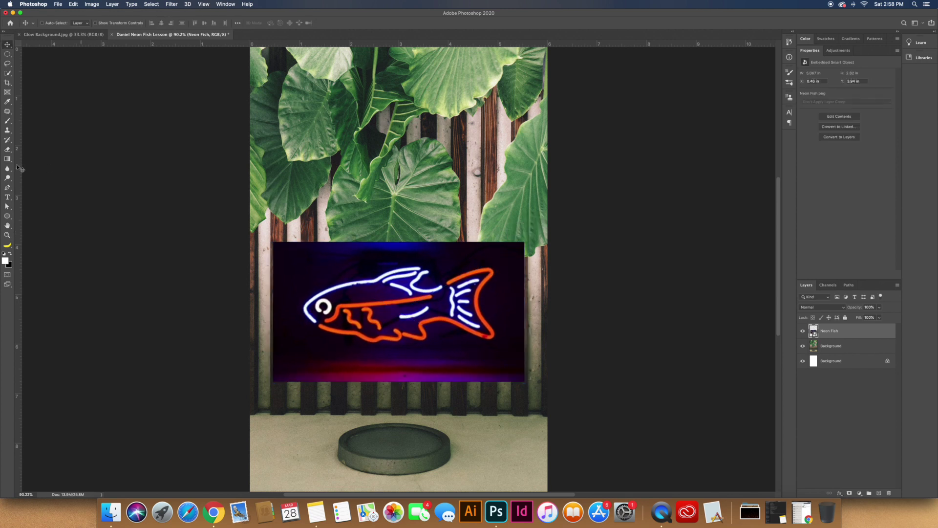
# Set the Pen tool to Shape mode with no fill and a green 47c23a stroke
pyautogui.click(7, 187)
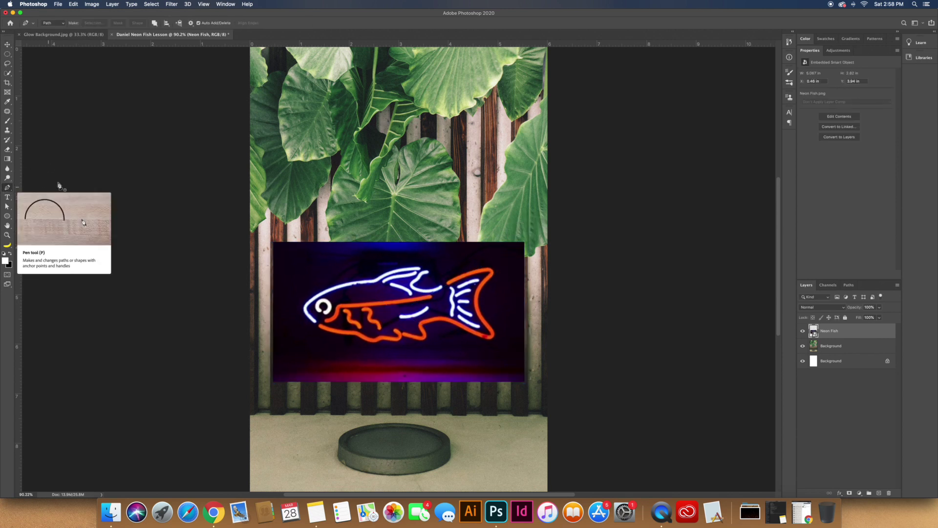
pyautogui.click(50, 24)
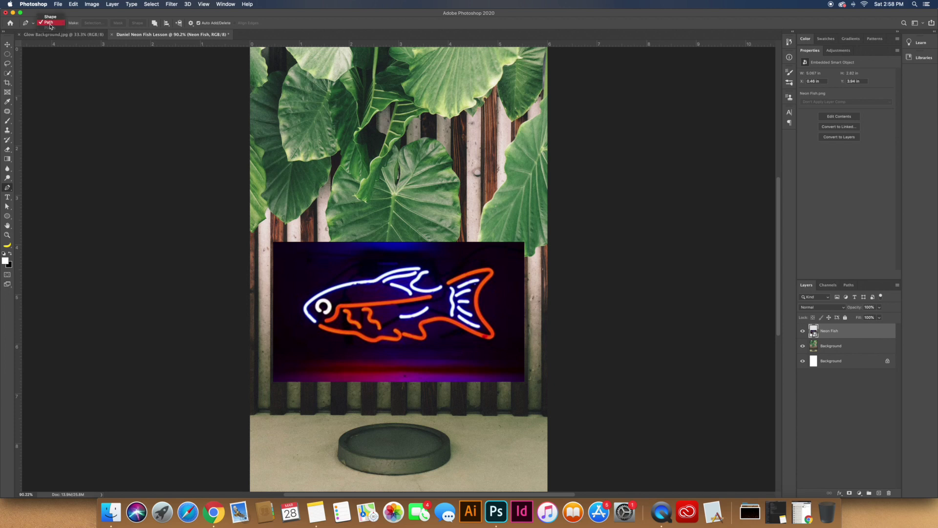
pyautogui.click(49, 18)
pyautogui.click(80, 23)
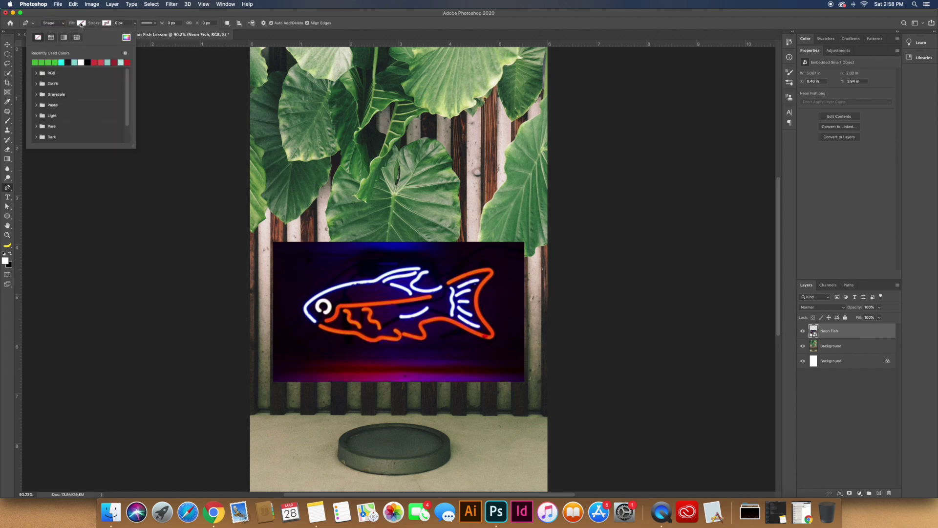
pyautogui.click(84, 24)
pyautogui.click(106, 23)
pyautogui.click(153, 37)
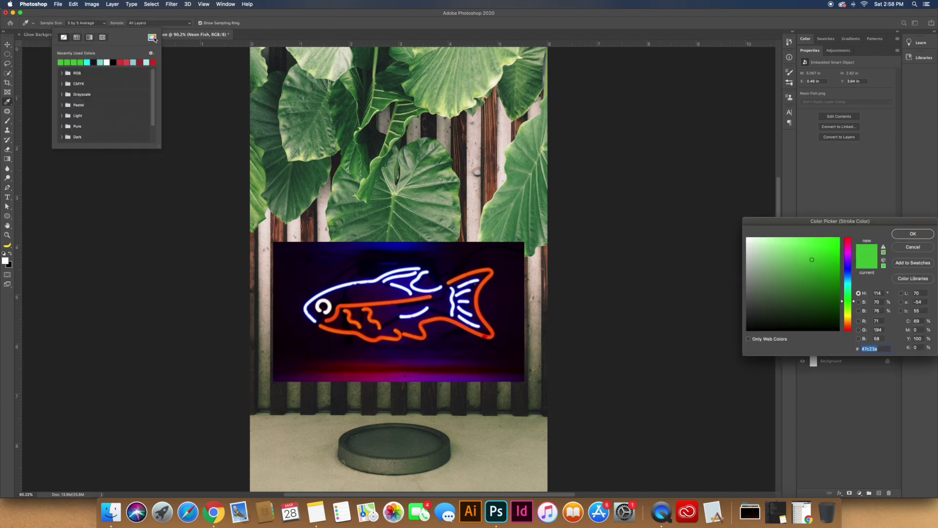
pyautogui.click(902, 236)
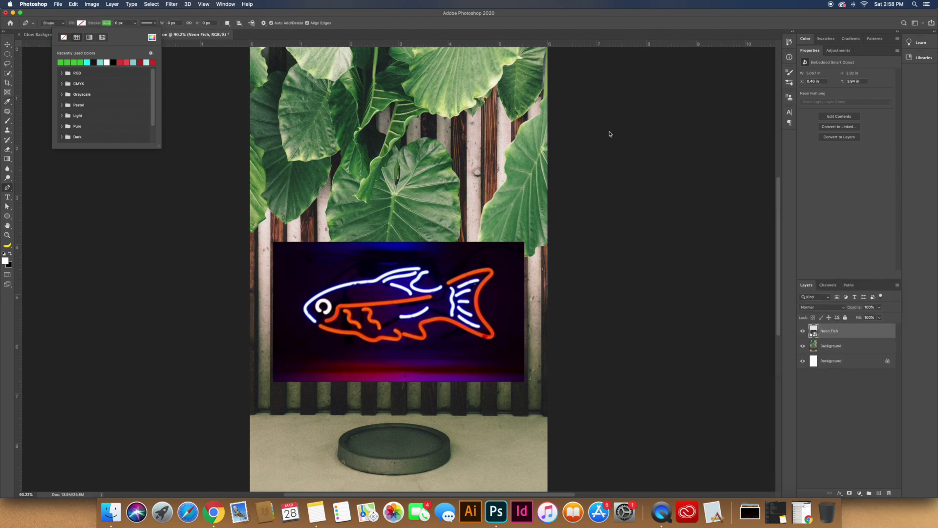
pyautogui.click(107, 23)
# Give the pen stroke center alignment, round caps and a width of about 4.68 px
pyautogui.click(151, 23)
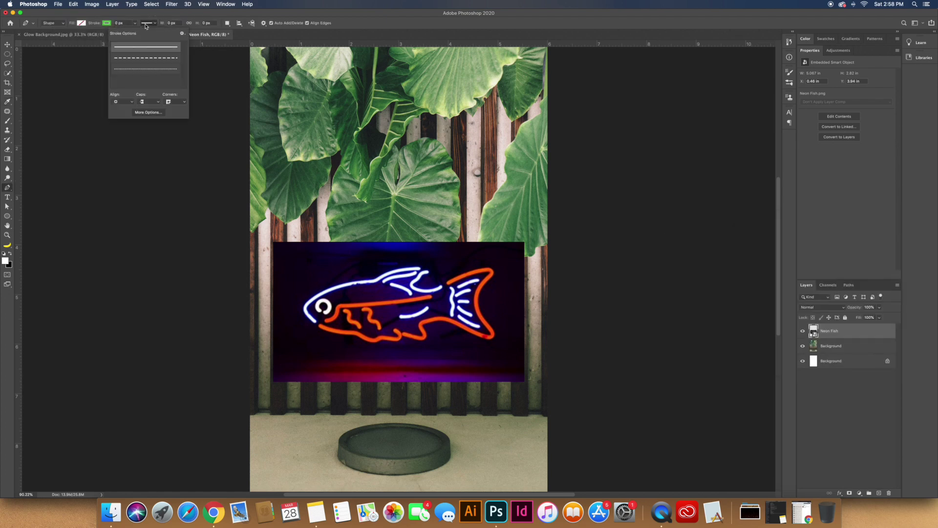
pyautogui.click(116, 102)
pyautogui.click(118, 110)
pyautogui.click(148, 101)
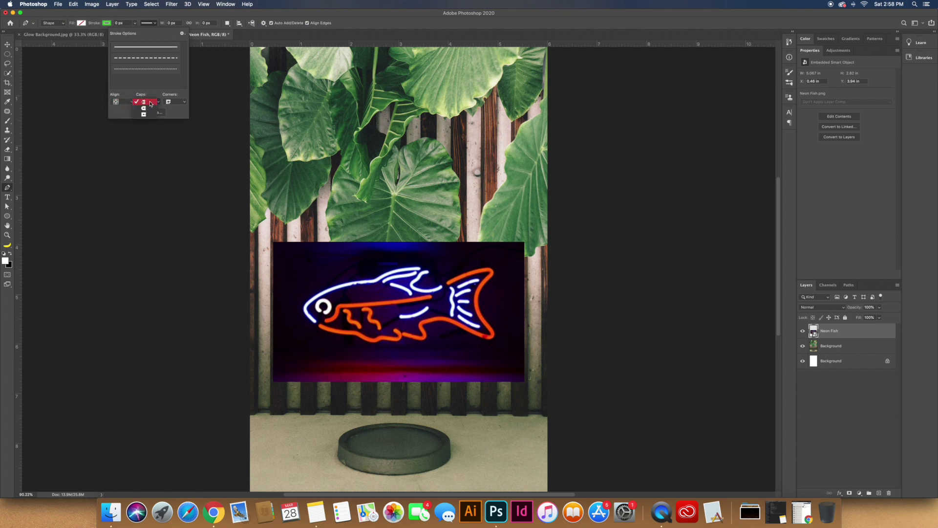
pyautogui.click(143, 108)
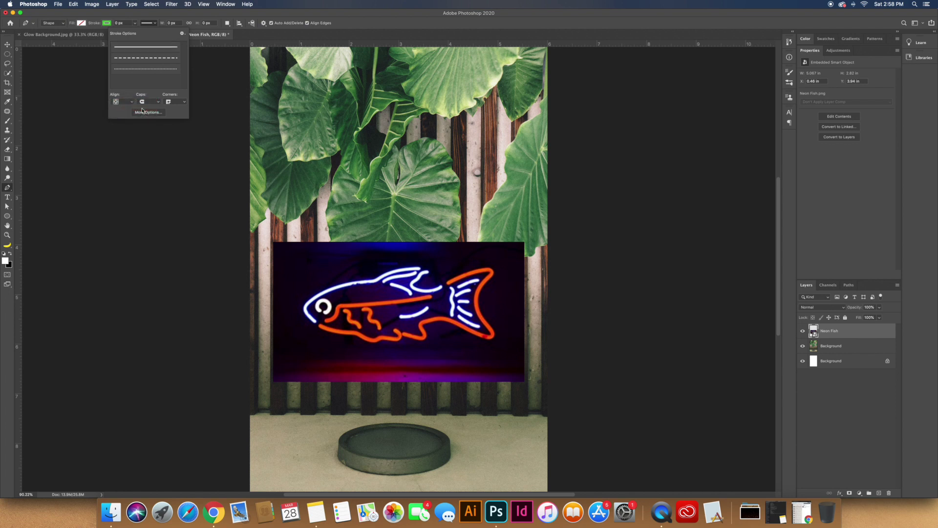
pyautogui.click(145, 18)
pyautogui.click(135, 25)
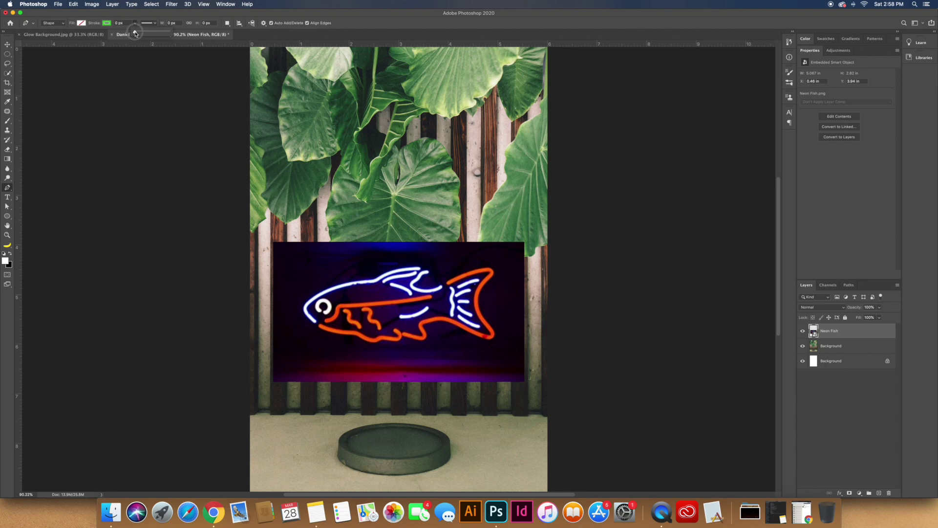
pyautogui.moveTo(137, 33); pyautogui.dragTo(141, 33)
pyautogui.click(147, 16)
# Start a pen path at the lower end of the fish's white outline and trace it around the nose
pyautogui.press('z')
pyautogui.moveTo(302, 295); pyautogui.dragTo(349, 321)
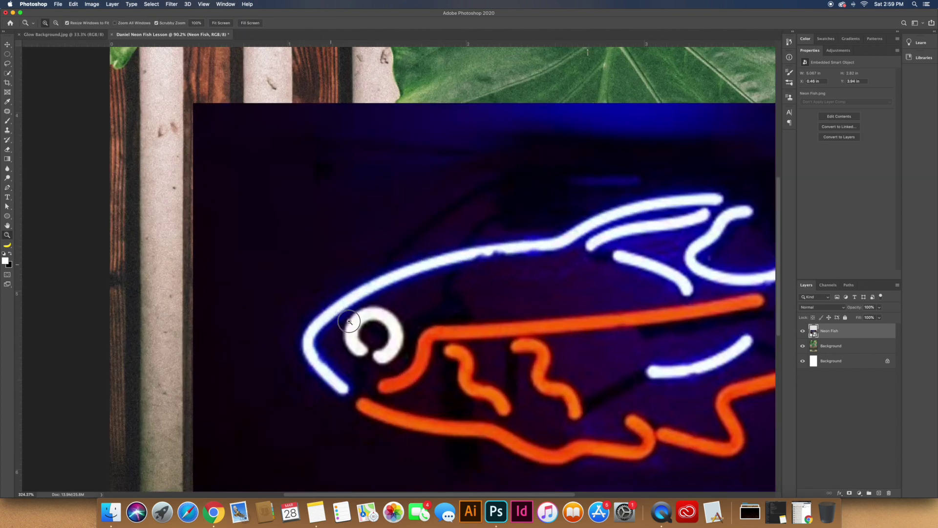
pyautogui.hscroll(5, 335, 321)
pyautogui.press('p')
pyautogui.click(218, 381)
pyautogui.moveTo(187, 346); pyautogui.dragTo(182, 332)
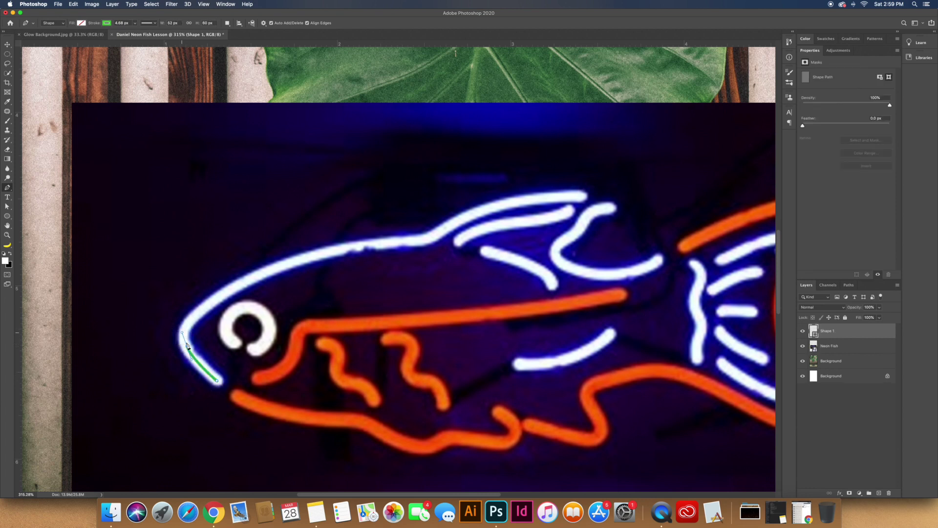
pyautogui.keyDown('alt'); pyautogui.click(187, 346); pyautogui.keyUp('alt')
pyautogui.moveTo(190, 322)
pyautogui.mouseDown()
pyautogui.moveTo(209, 299)
pyautogui.moveTo(200, 310)
pyautogui.mouseUp()
pyautogui.keyDown('alt'); pyautogui.click(190, 321); pyautogui.keyUp('alt')
# Continue the path along the fish's back up to the tip of the dorsal fin and finish it
pyautogui.moveTo(403, 242); pyautogui.dragTo(542, 239)
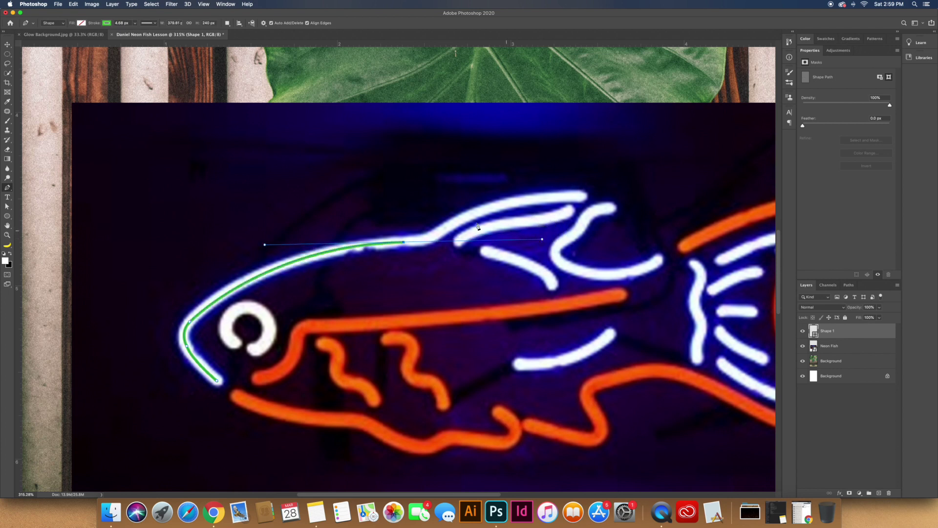
pyautogui.moveTo(450, 223); pyautogui.dragTo(471, 199)
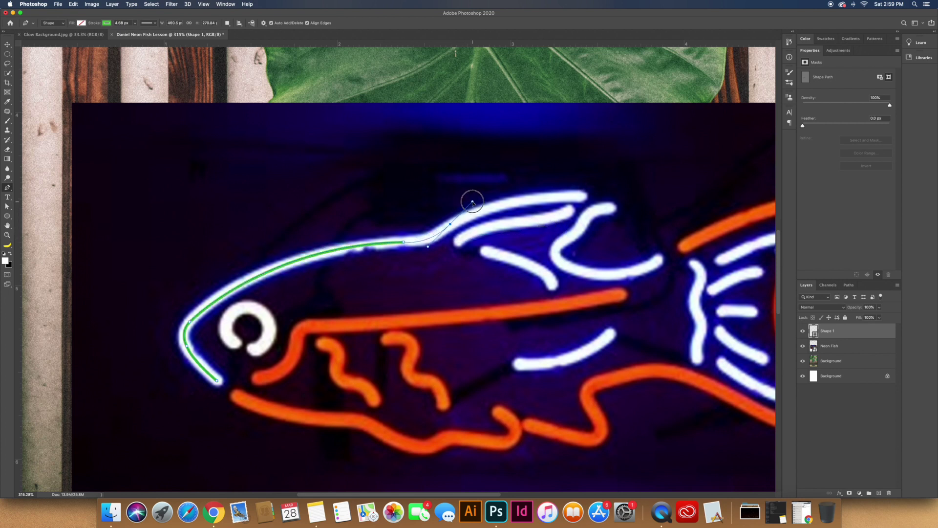
pyautogui.moveTo(582, 195); pyautogui.dragTo(663, 202)
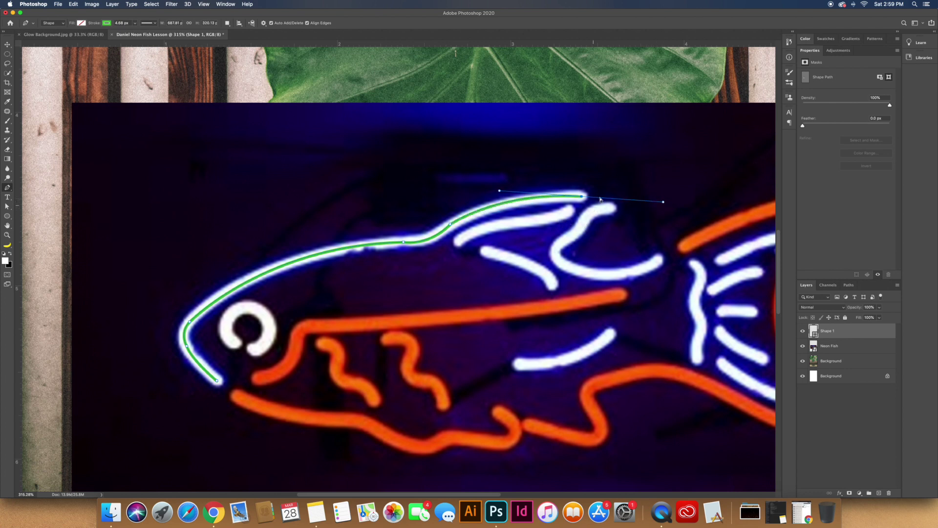
pyautogui.press('Return')
# Trace the three remaining white neon lines of the dorsal fin as separate open paths
pyautogui.click(458, 244)
pyautogui.moveTo(508, 225); pyautogui.dragTo(579, 207)
pyautogui.press('Return')
pyautogui.click(484, 252)
pyautogui.moveTo(552, 286); pyautogui.dragTo(557, 293)
pyautogui.press('Return')
pyautogui.click(566, 239)
pyautogui.moveTo(610, 207); pyautogui.dragTo(617, 206)
pyautogui.moveTo(563, 264); pyautogui.dragTo(577, 284)
pyautogui.moveTo(658, 260); pyautogui.dragTo(707, 221)
pyautogui.press('Return')
# Trace the short white line on the lower body and the wavy upright line at the tail's base
pyautogui.click(517, 364)
pyautogui.moveTo(610, 333)
pyautogui.mouseDown()
pyautogui.moveTo(647, 293)
pyautogui.moveTo(491, 261)
pyautogui.mouseUp()
pyautogui.press('Return')
pyautogui.click(500, 250)
pyautogui.moveTo(506, 298); pyautogui.dragTo(504, 315)
pyautogui.click(503, 348)
pyautogui.press('Return')
# Trace the five white rays of the tail fin as separate open paths
pyautogui.click(529, 248)
pyautogui.moveTo(594, 223); pyautogui.dragTo(630, 221)
pyautogui.click(518, 279)
pyautogui.moveTo(566, 259); pyautogui.dragTo(584, 251)
pyautogui.click(526, 298)
pyautogui.moveTo(561, 299); pyautogui.dragTo(570, 299)
pyautogui.click(526, 318)
pyautogui.moveTo(571, 348)
pyautogui.mouseDown()
pyautogui.moveTo(590, 354)
pyautogui.moveTo(612, 389)
pyautogui.mouseUp()
pyautogui.click(528, 350)
pyautogui.press('Return')
# Draw a 77 px circle with the Ellipse tool over the fish's white eye ring
pyautogui.scroll(-3, 419, 318)
pyautogui.scroll(4, 373, 303)
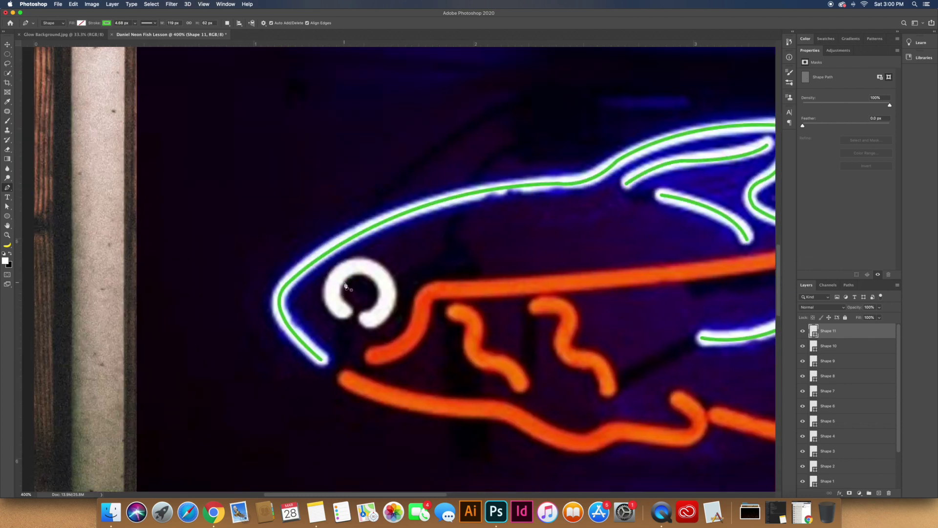
pyautogui.moveTo(7, 215); pyautogui.dragTo(44, 227)
pyautogui.moveTo(332, 265); pyautogui.dragTo(391, 319)
# Rotate the eye circle clockwise by about 8 degrees to line it up with the gap in the ring
pyautogui.press('super+equal')
pyautogui.press('super+equal')
pyautogui.press('v')
pyautogui.press('super+t')
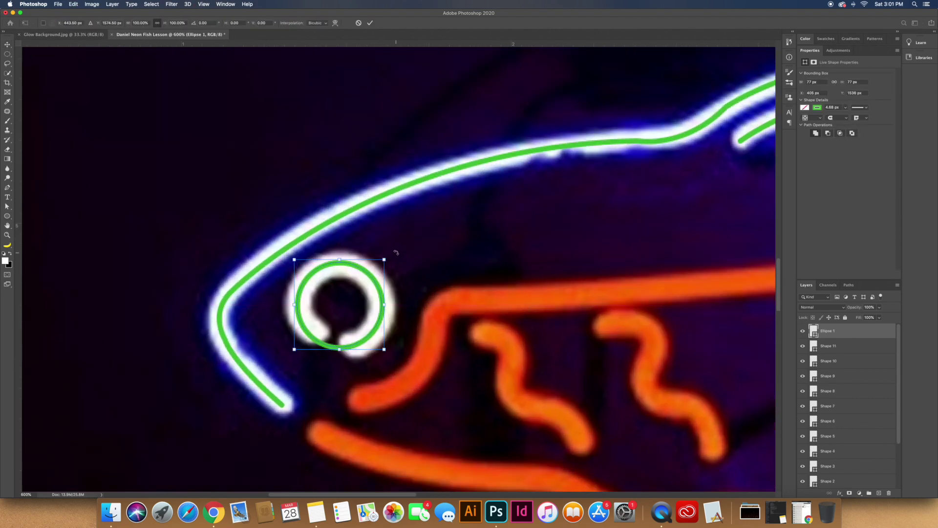
pyautogui.moveTo(395, 253); pyautogui.dragTo(408, 257)
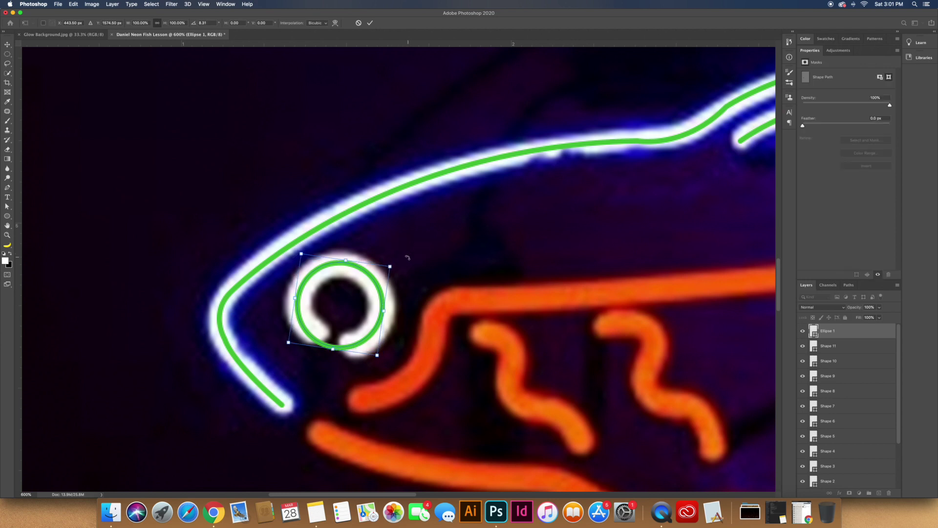
pyautogui.press('Return')
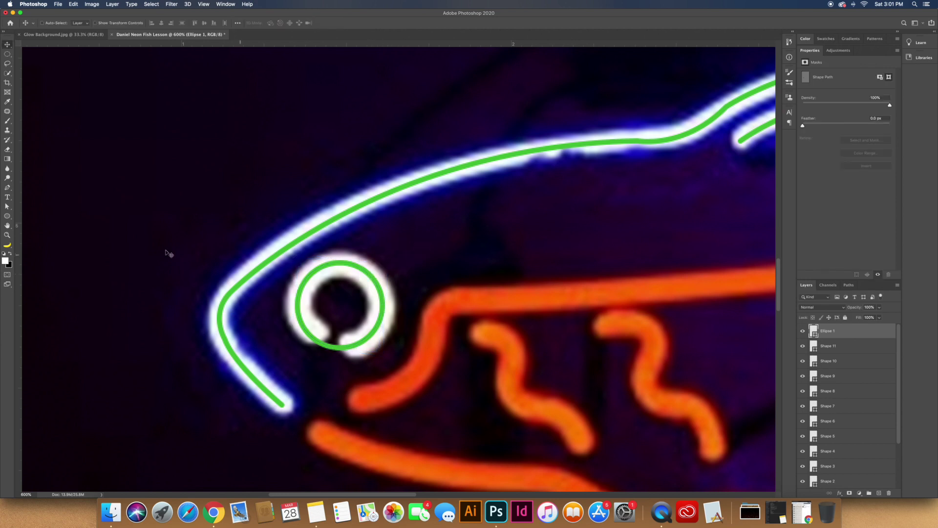
# Add anchor points to the lower part of the eye circle around the gap in the neon ring
pyautogui.click(8, 206)
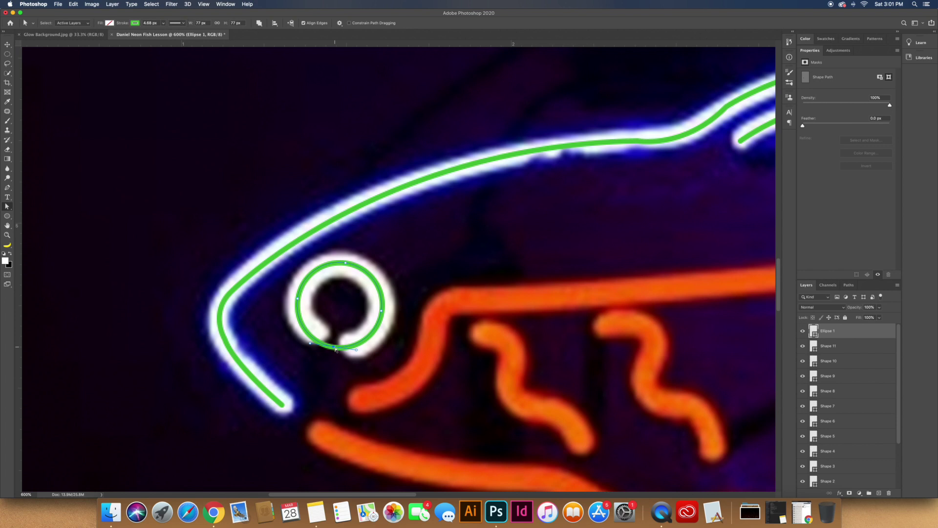
pyautogui.click(7, 190)
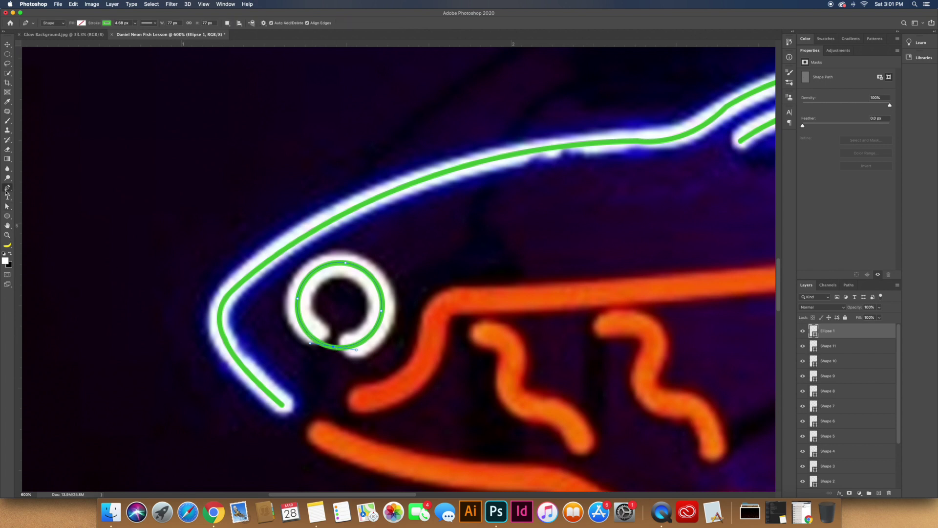
pyautogui.rightClick(6, 189)
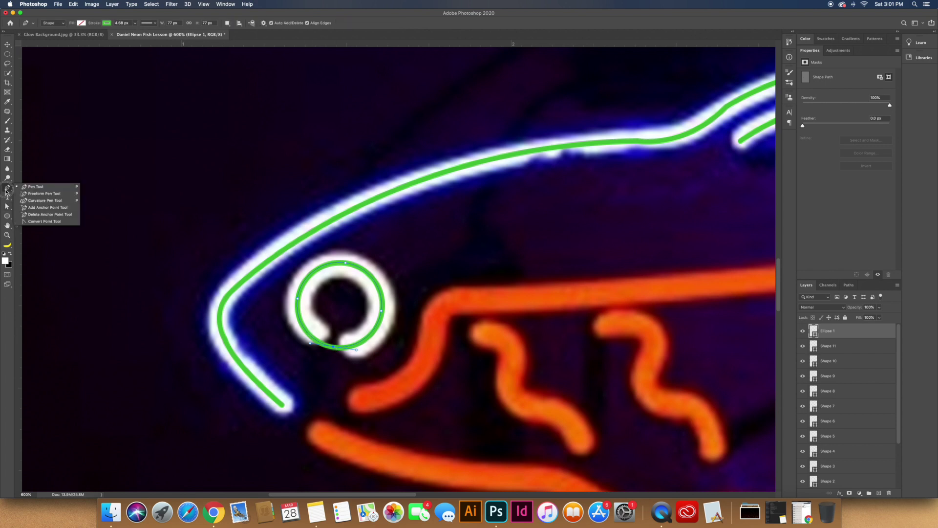
pyautogui.click(35, 207)
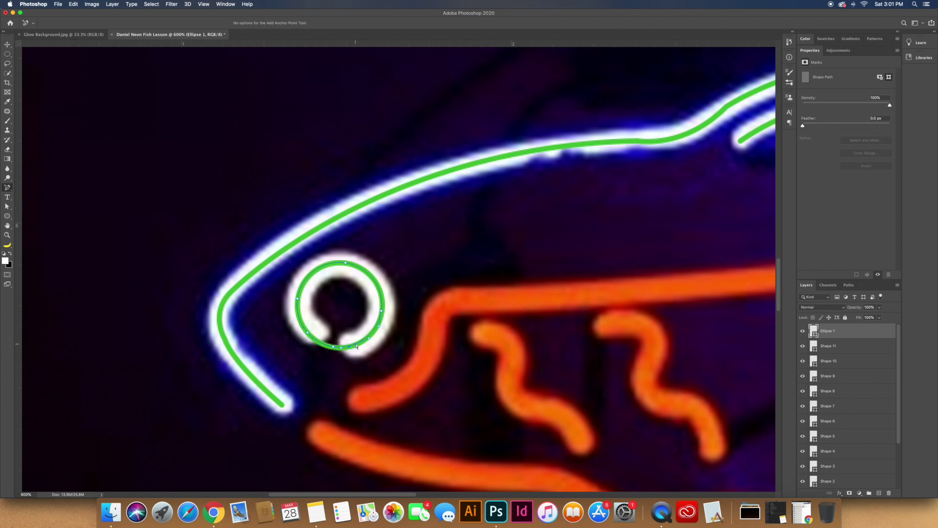
pyautogui.click(7, 208)
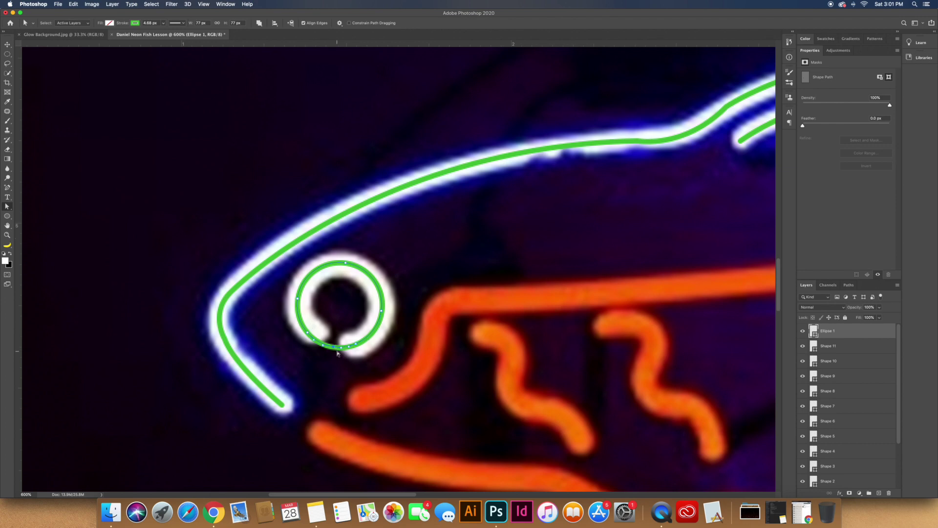
# Delete the bottom segment of the eye circle so the path stays open at the ring's gap
pyautogui.press('Delete')
pyautogui.click(324, 366)
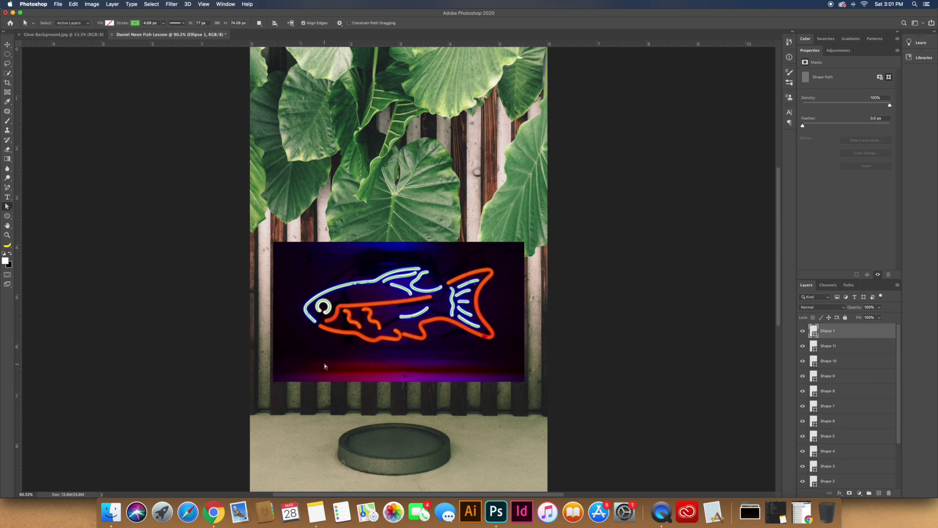
# Group all the green stroke shape layers and name the group White Strokes
pyautogui.click(848, 353)
pyautogui.scroll(-3, 849, 360)
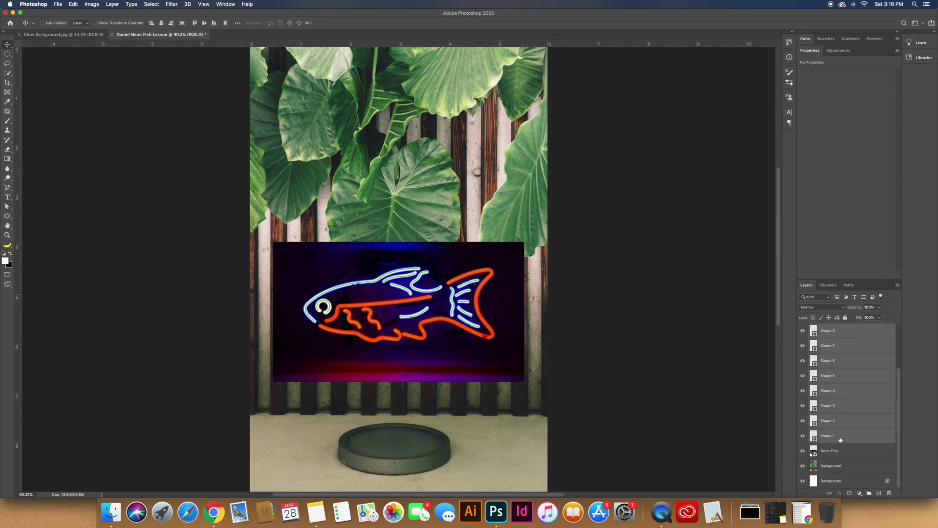
pyautogui.keyDown('shift'); pyautogui.click(840, 439); pyautogui.keyUp('shift')
pyautogui.press('super+g')
pyautogui.doubleClick(828, 120)
pyautogui.write('White Strokes')
pyautogui.press('Return')
pyautogui.moveTo(833, 109); pyautogui.dragTo(826, 121)
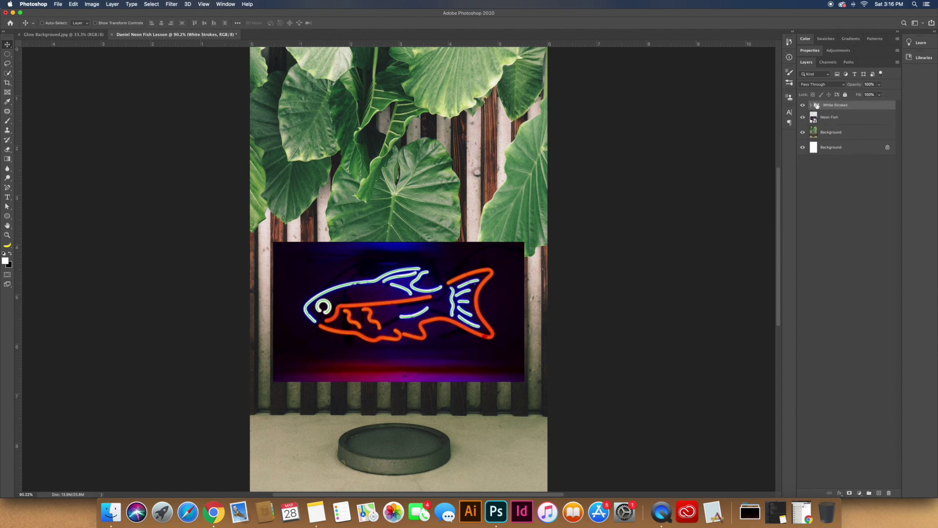
pyautogui.click(803, 106)
pyautogui.click(803, 106)
# Set the Pen tool's shape stroke to purple for tracing the orange neon lines
pyautogui.press('z')
pyautogui.moveTo(314, 305); pyautogui.dragTo(277, 315)
pyautogui.click(7, 187)
pyautogui.click(33, 187)
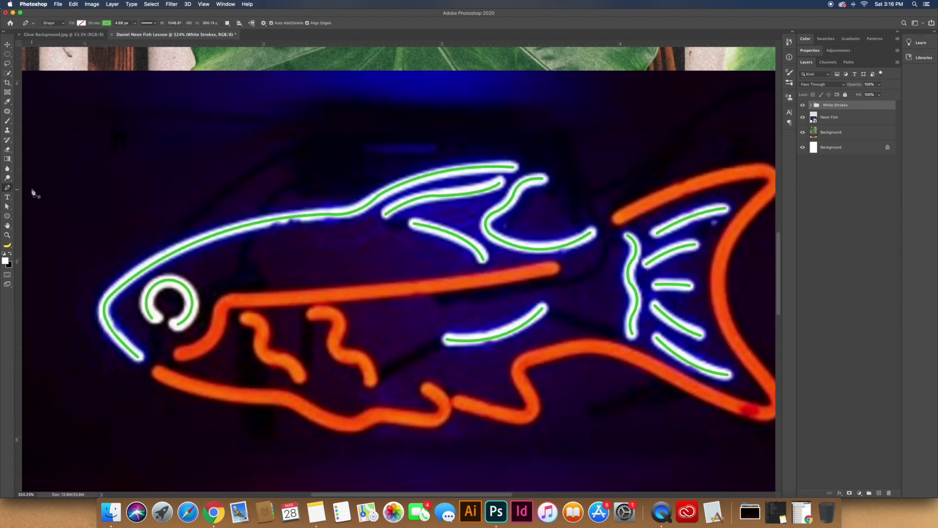
pyautogui.click(105, 24)
pyautogui.click(152, 37)
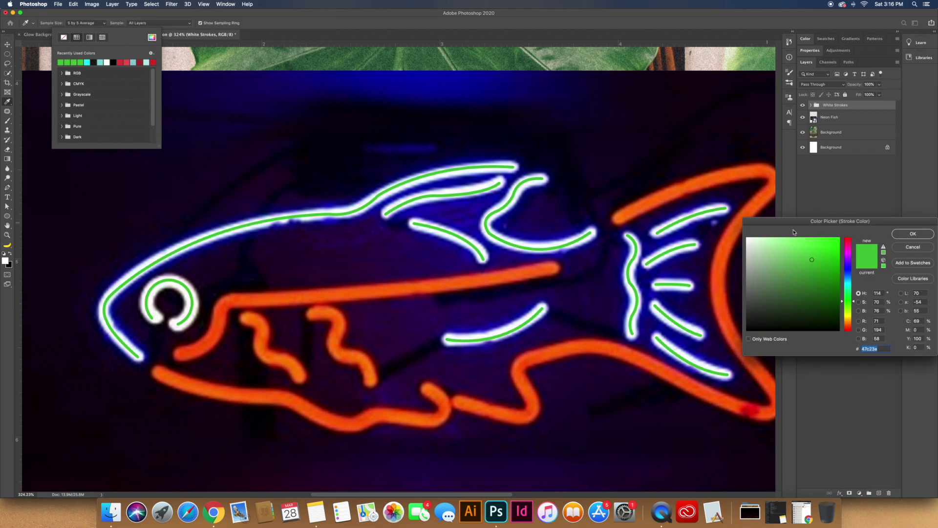
pyautogui.click(841, 249)
pyautogui.click(929, 238)
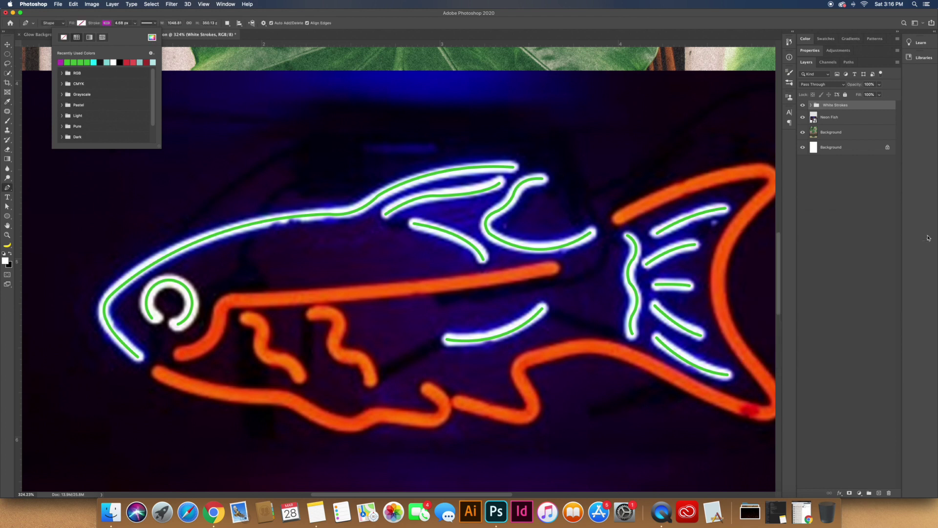
pyautogui.click(108, 15)
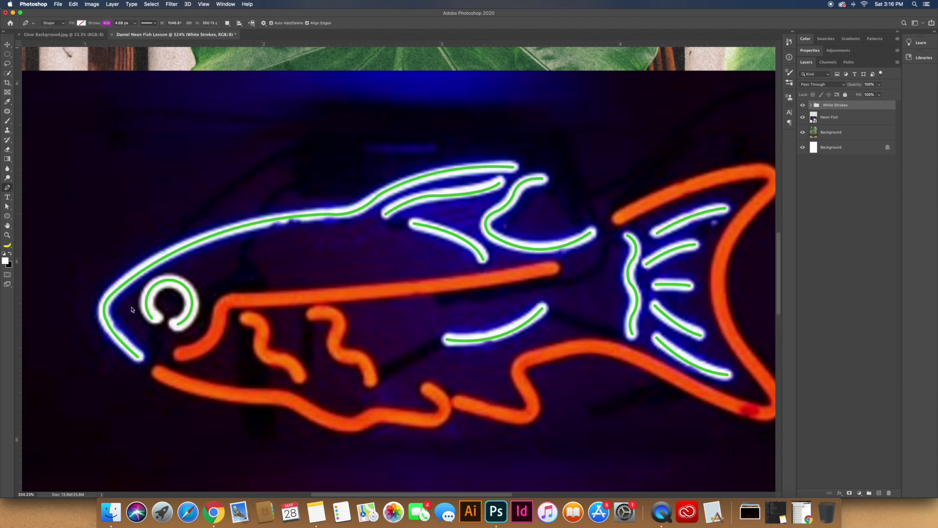
# Trace the orange gill curve and the long body line extending toward the tail as one open path
pyautogui.click(180, 355)
pyautogui.moveTo(221, 312); pyautogui.dragTo(249, 299)
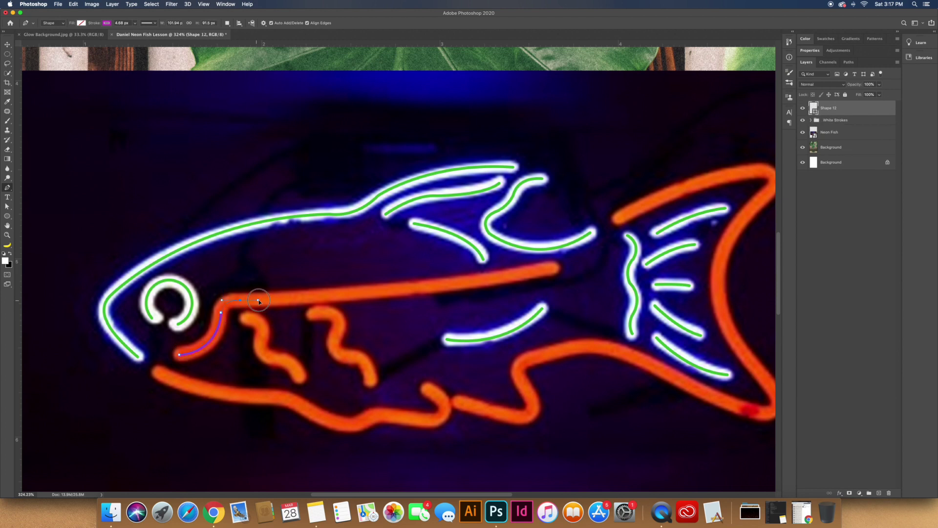
pyautogui.click(554, 271)
pyautogui.press('Escape')
# Trace the two wavy orange lines on the fish's body as separate open paths
pyautogui.click(245, 318)
pyautogui.click(262, 338)
pyautogui.click(274, 358)
pyautogui.moveTo(300, 377); pyautogui.dragTo(311, 403)
pyautogui.press('Escape')
pyautogui.click(312, 315)
pyautogui.moveTo(338, 323)
pyautogui.mouseDown()
pyautogui.moveTo(330, 351)
pyautogui.moveTo(373, 358)
pyautogui.mouseUp()
pyautogui.moveTo(369, 381); pyautogui.dragTo(371, 407)
pyautogui.press('Escape')
# Trace the orange belly line from the mouth to its hooked end as an open path
pyautogui.click(157, 372)
pyautogui.click(248, 395)
pyautogui.moveTo(302, 407); pyautogui.dragTo(319, 425)
pyautogui.click(360, 422)
pyautogui.moveTo(383, 415); pyautogui.dragTo(427, 429)
pyautogui.click(428, 389)
pyautogui.press('Escape')
# Trace the orange rear underside line from behind the belly hook to the lower tip of the tail
pyautogui.click(459, 402)
pyautogui.click(515, 417)
pyautogui.moveTo(533, 402); pyautogui.dragTo(522, 385)
pyautogui.click(520, 378)
pyautogui.click(536, 357)
pyautogui.hscroll(5, 537, 361)
pyautogui.click(512, 353)
pyautogui.moveTo(579, 387); pyautogui.dragTo(589, 396)
pyautogui.click(647, 415)
pyautogui.moveTo(668, 395); pyautogui.dragTo(678, 419)
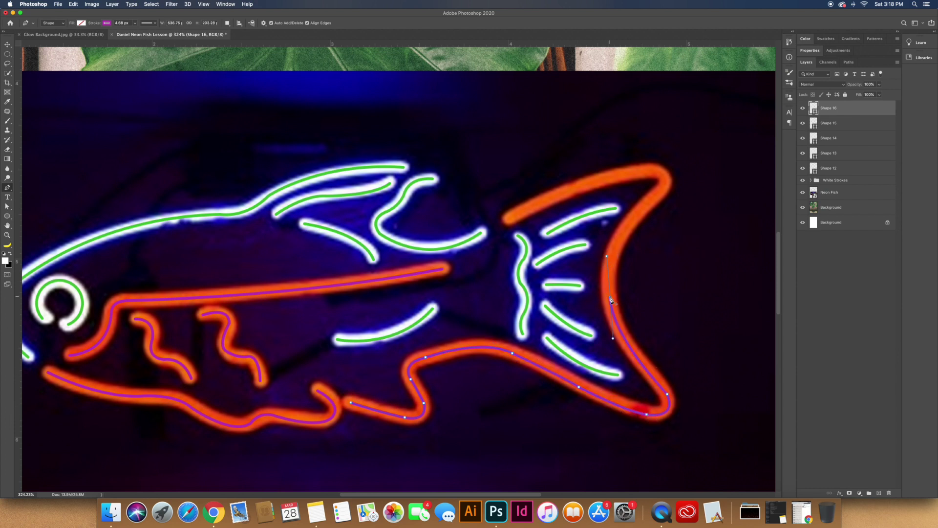
# Continue the path along the tail's inner curve, around its upper tip and down to the fin's open end
pyautogui.keyDown('alt'); pyautogui.click(668, 394); pyautogui.keyUp('alt')
pyautogui.click(609, 285)
pyautogui.moveTo(659, 193); pyautogui.dragTo(714, 150)
pyautogui.moveTo(666, 168); pyautogui.dragTo(640, 163)
pyautogui.click(509, 219)
pyautogui.press('Escape')
pyautogui.hscroll(-3, 490, 276)
# Group the five purple stroke shape layers and name the group Red Strokes
pyautogui.keyDown('shift'); pyautogui.click(848, 170); pyautogui.keyUp('shift')
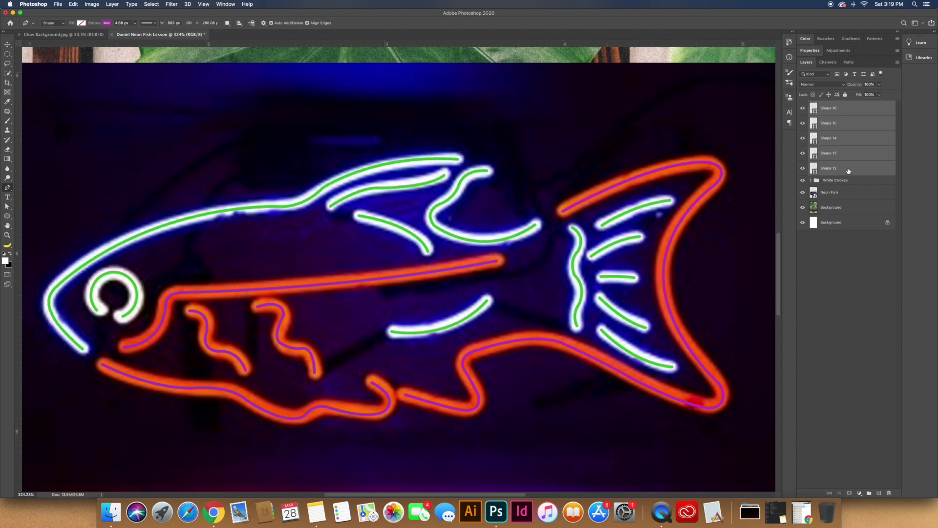
pyautogui.press('super+g')
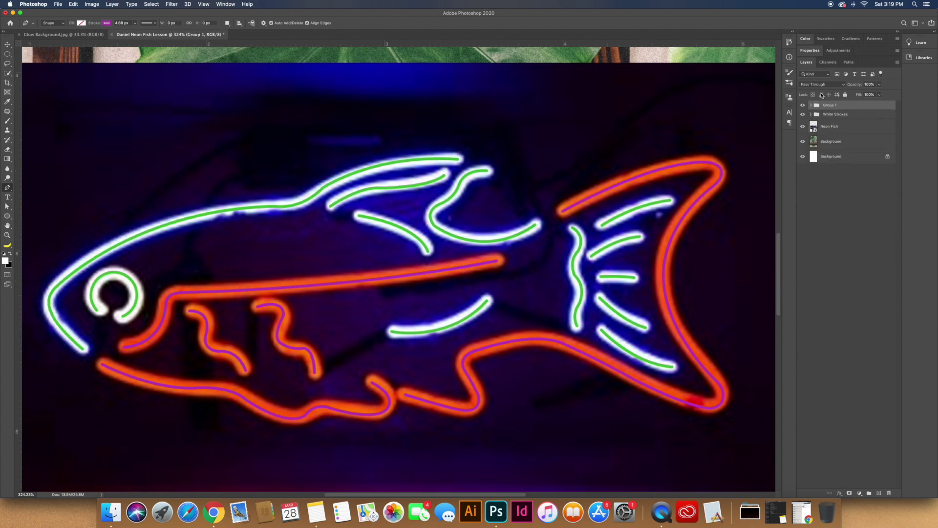
pyautogui.doubleClick(829, 105)
pyautogui.write('Red Strokes')
pyautogui.press('Return')
# Select Shape 1 in the White Strokes group and adjust its anchor points and handles at the back's bend
pyautogui.click(812, 115)
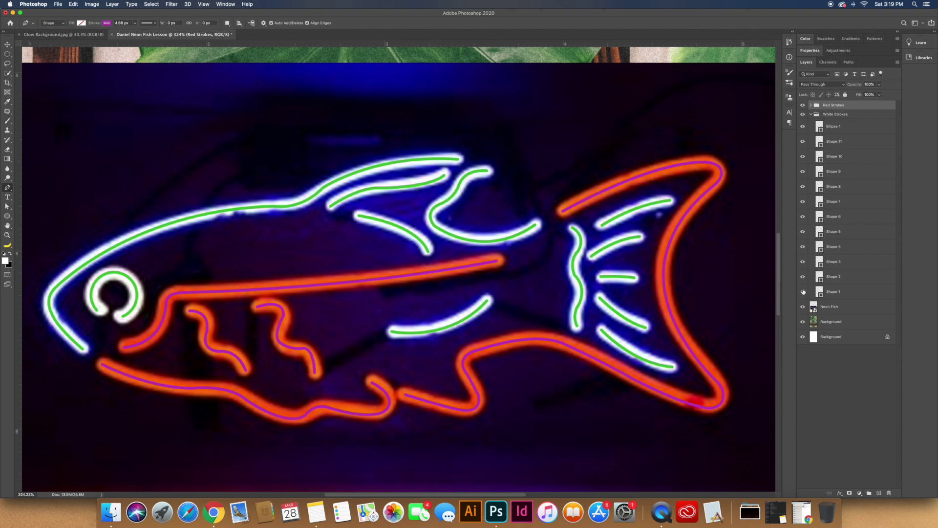
pyautogui.click(803, 292)
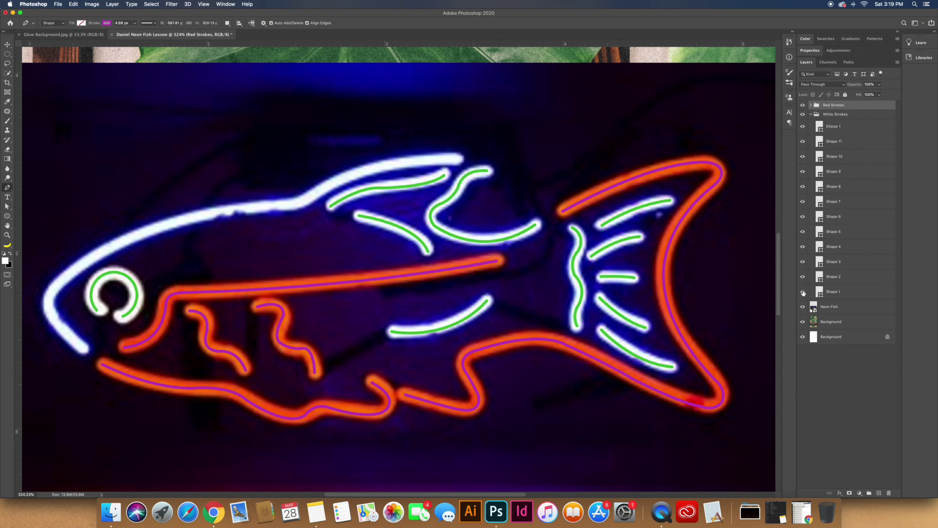
pyautogui.click(803, 292)
pyautogui.click(830, 292)
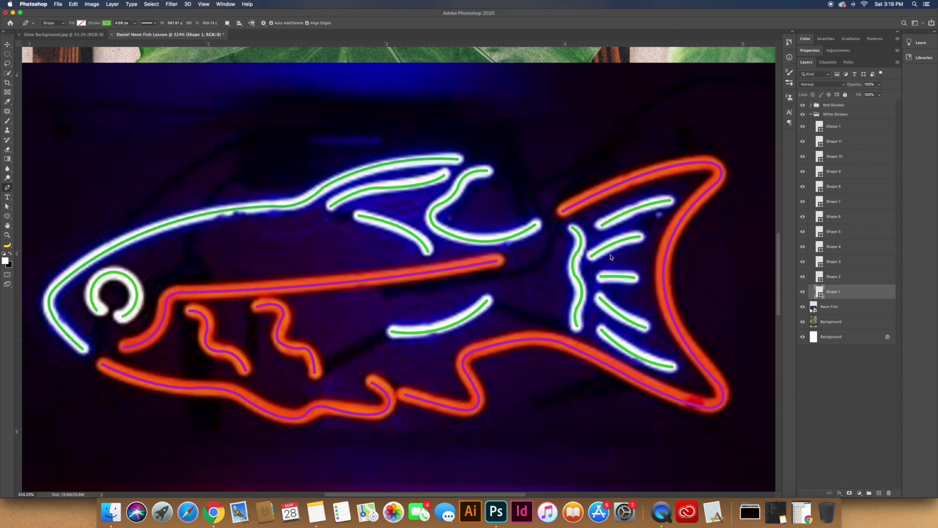
pyautogui.click(7, 206)
pyautogui.press('super+plus')
pyautogui.press('super+plus')
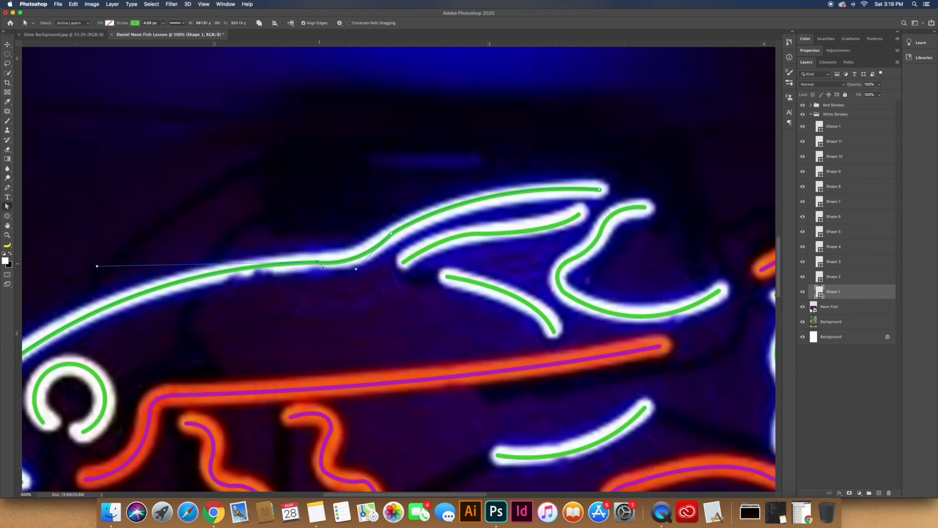
pyautogui.click(359, 264)
pyautogui.moveTo(359, 264); pyautogui.dragTo(73, 283)
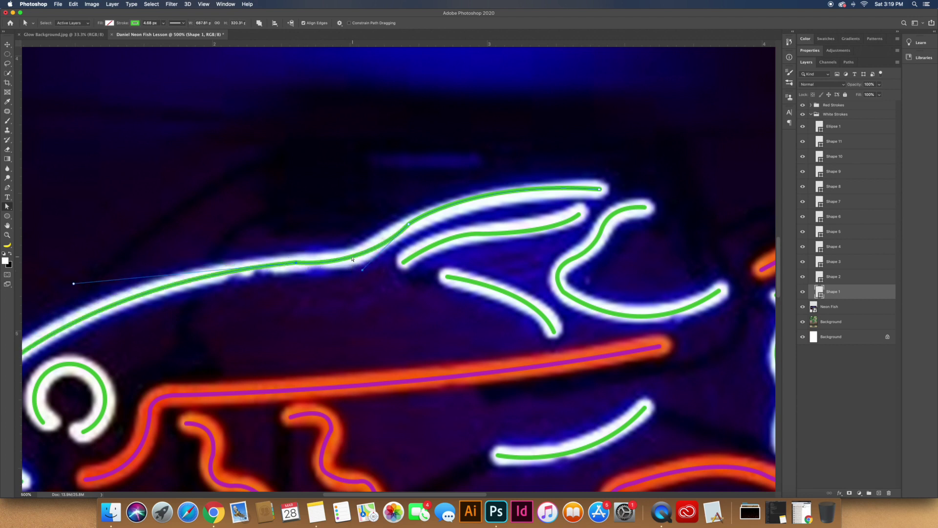
# Add an anchor point at the bend of the fish's top outline and reposition the neighbouring points along the neon line
pyautogui.hscroll(-5, 323, 216)
pyautogui.moveTo(7, 187); pyautogui.dragTo(30, 193)
pyautogui.click(29, 193)
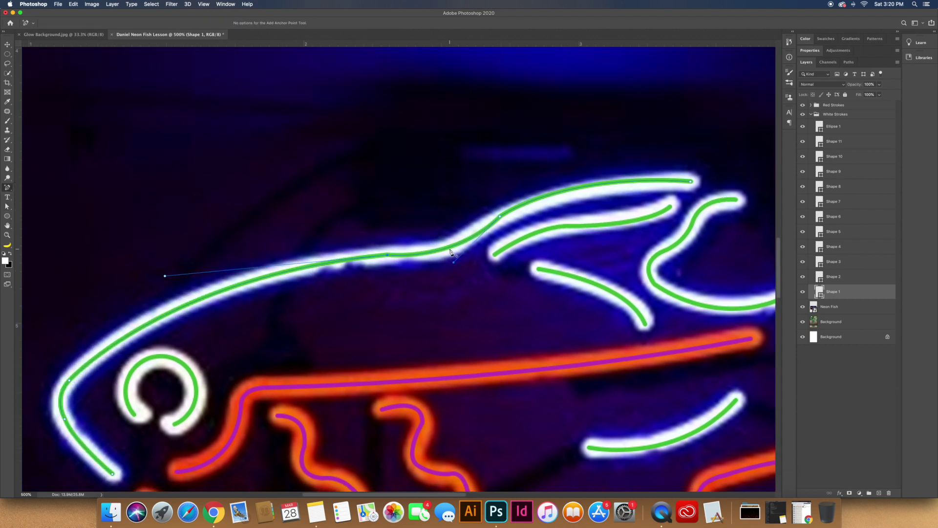
pyautogui.press('a')
pyautogui.moveTo(389, 256); pyautogui.dragTo(467, 246)
pyautogui.moveTo(562, 175); pyautogui.dragTo(461, 245)
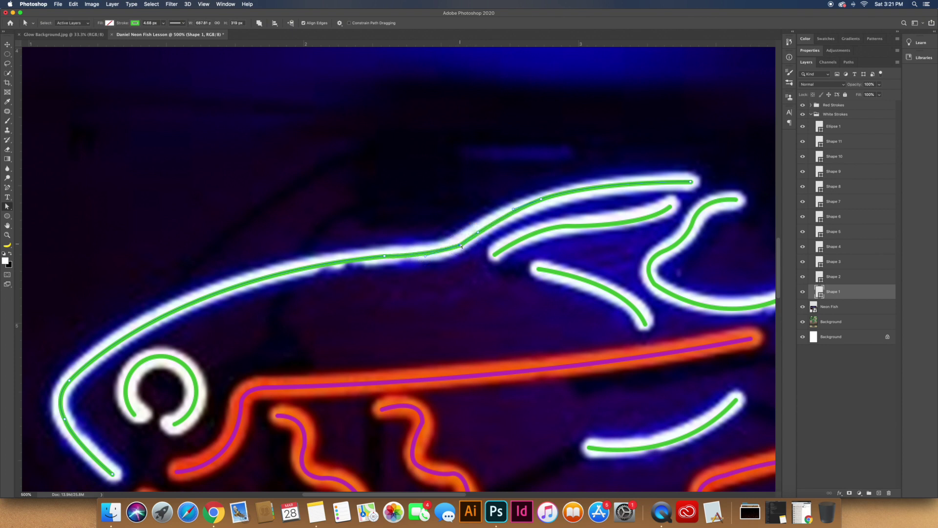
# Delete the bend section of the top outline and redraw it with the Pen tool, joining both open ends
pyautogui.press('Delete')
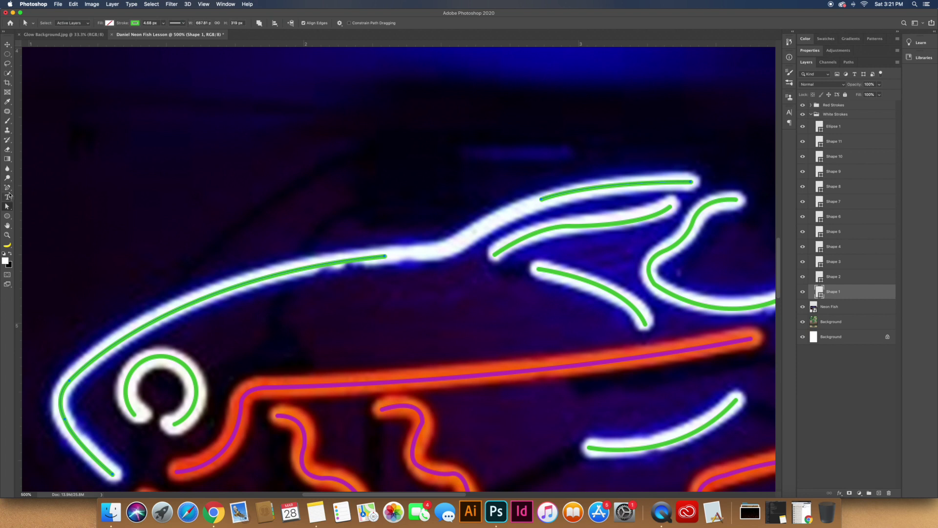
pyautogui.moveTo(6, 187); pyautogui.dragTo(39, 188)
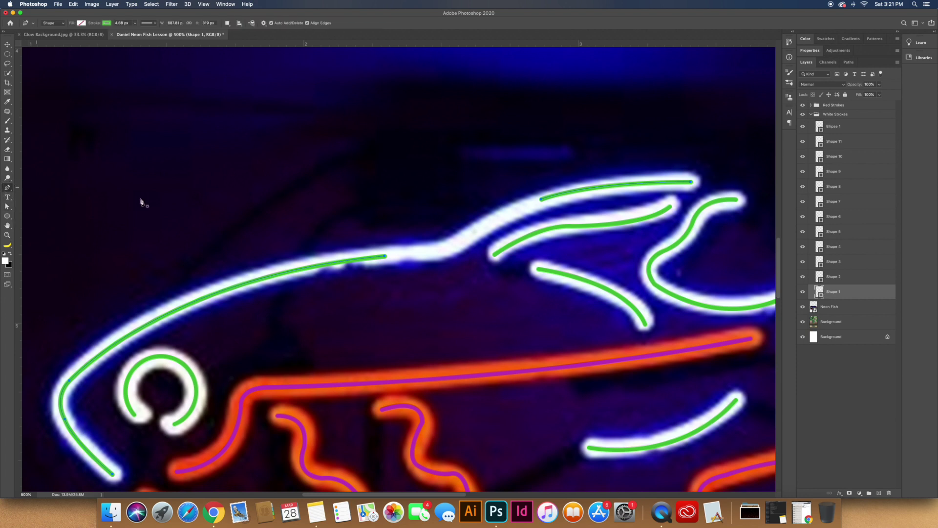
pyautogui.click(385, 256)
pyautogui.click(421, 256)
pyautogui.moveTo(442, 250); pyautogui.dragTo(493, 216)
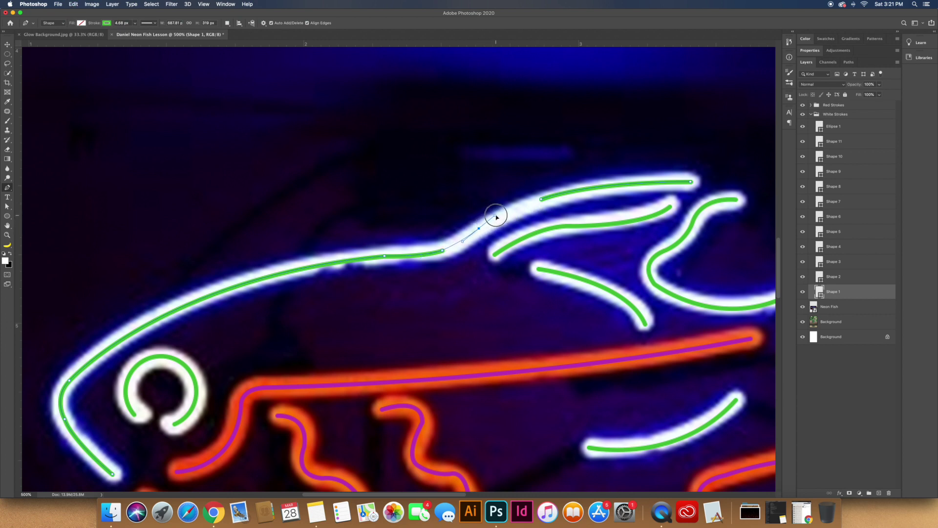
pyautogui.click(540, 199)
pyautogui.moveTo(546, 200); pyautogui.dragTo(578, 184)
pyautogui.press('Return')
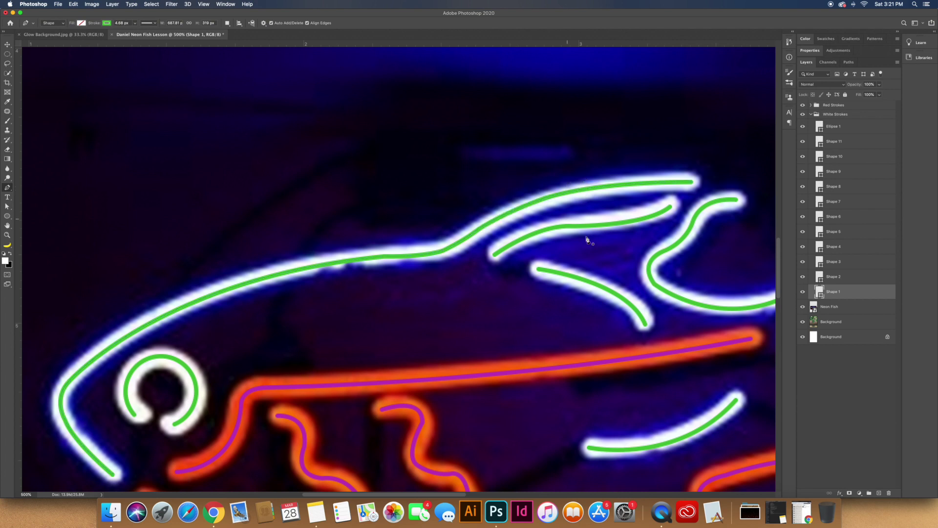
# Adjust the anchor points and handles of Shape 2 so the second fin line follows the neon tube
pyautogui.hscroll(5, 586, 236)
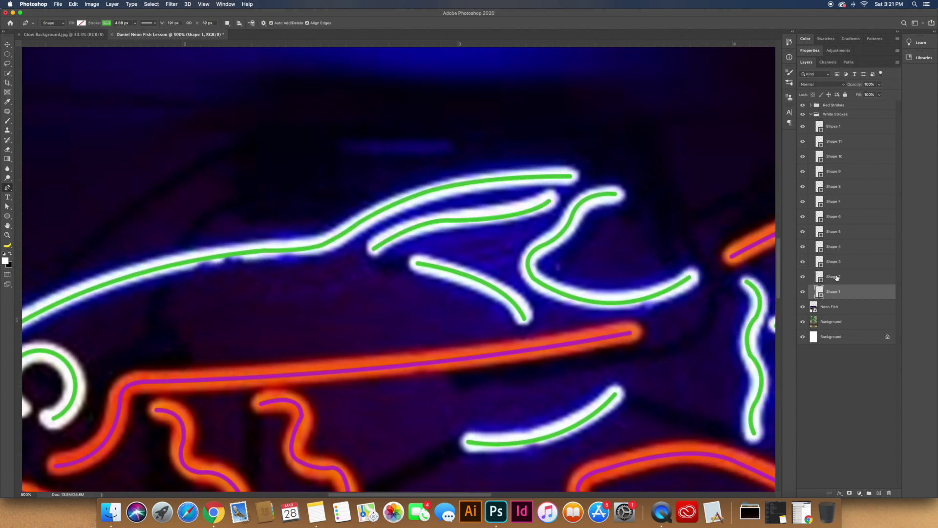
pyautogui.click(833, 277)
pyautogui.click(7, 207)
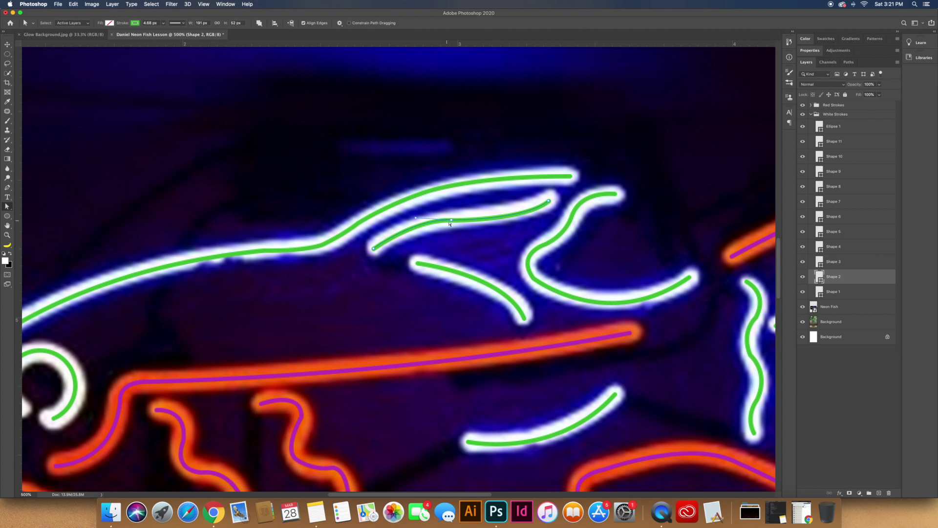
pyautogui.moveTo(416, 217); pyautogui.dragTo(406, 223)
pyautogui.moveTo(451, 220); pyautogui.dragTo(451, 217)
pyautogui.moveTo(524, 220); pyautogui.dragTo(526, 215)
pyautogui.moveTo(405, 221); pyautogui.dragTo(391, 225)
pyautogui.moveTo(451, 217); pyautogui.dragTo(458, 215)
pyautogui.moveTo(399, 223); pyautogui.dragTo(441, 218)
pyautogui.click(455, 206)
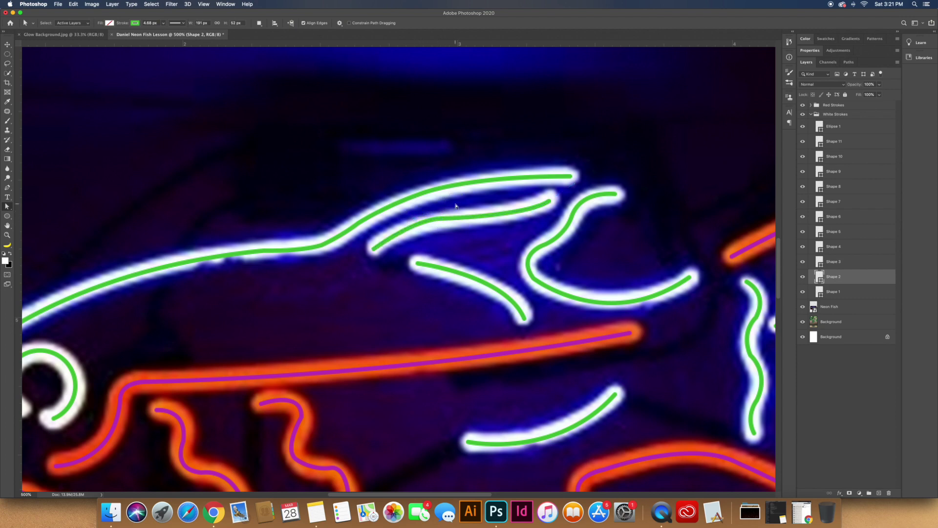
# Draw an ellipse about 583 px wide on top of the round stone base, layered above the Neon Fish layer
pyautogui.press('super+0')
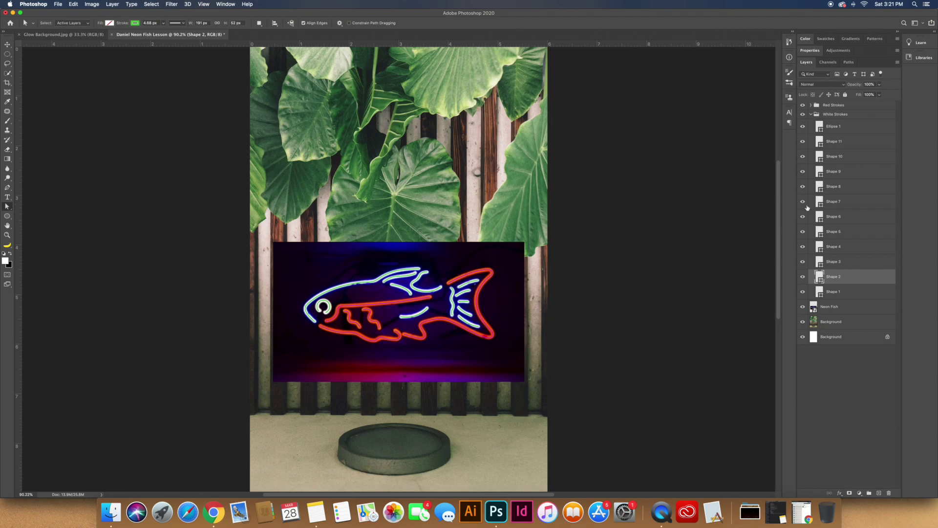
pyautogui.click(811, 114)
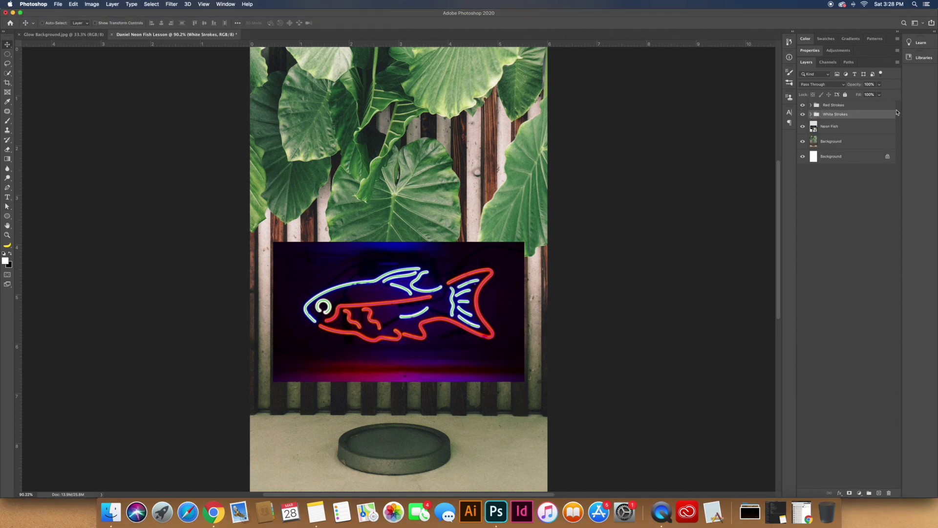
pyautogui.click(843, 127)
pyautogui.click(7, 217)
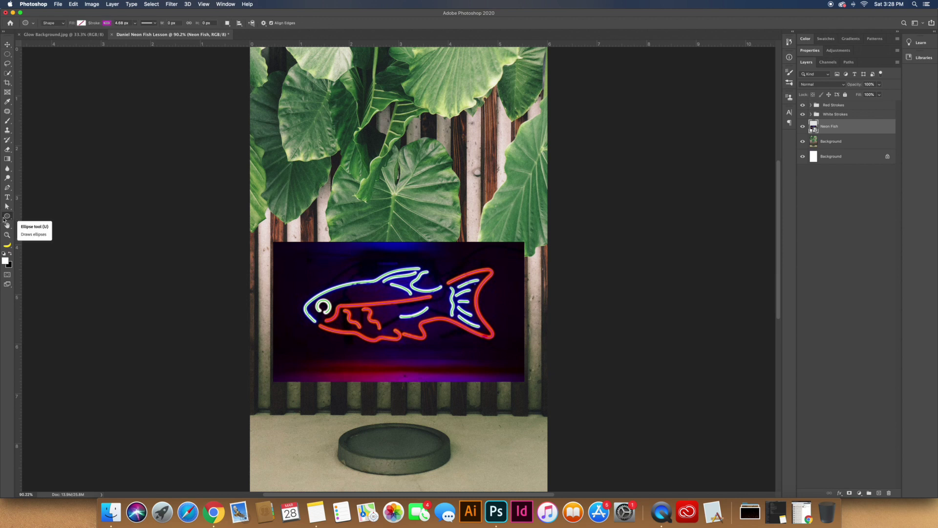
pyautogui.moveTo(353, 428); pyautogui.dragTo(442, 456)
pyautogui.press('v')
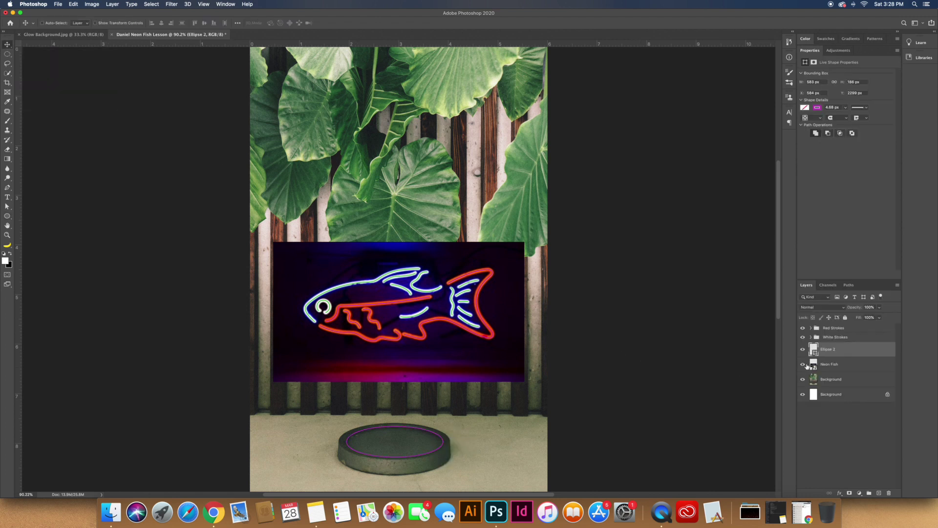
# Hide the Neon Fish layer and move the Red Strokes and White Strokes groups slightly down the wall together
pyautogui.click(803, 365)
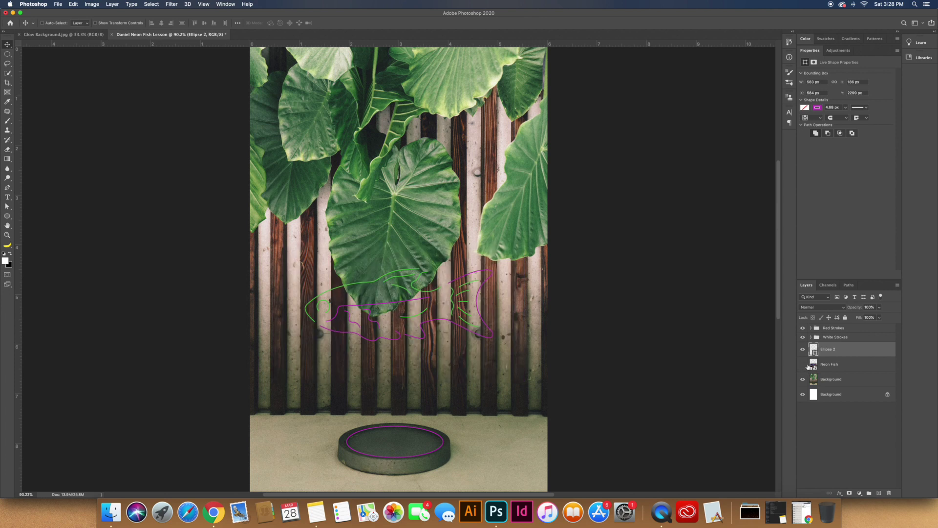
pyautogui.click(837, 337)
pyautogui.keyDown('shift'); pyautogui.click(816, 328); pyautogui.keyUp('shift')
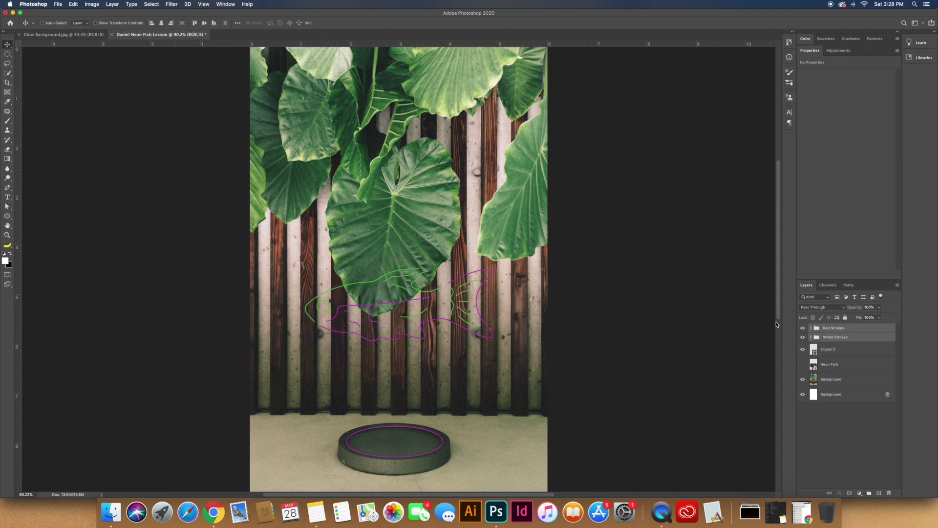
pyautogui.moveTo(410, 288); pyautogui.dragTo(413, 309)
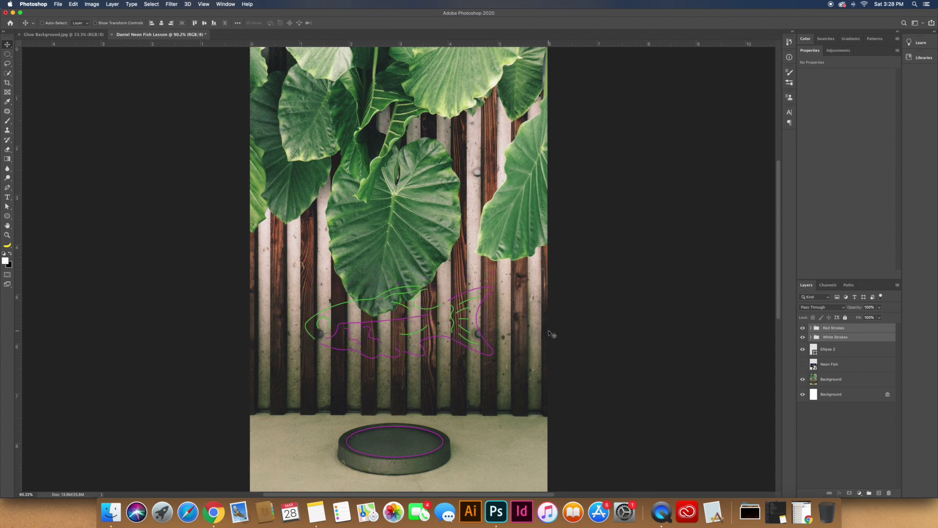
# Add a Color Lookup adjustment above the leafy Background photo using the Moonlight.3DL look
pyautogui.click(843, 379)
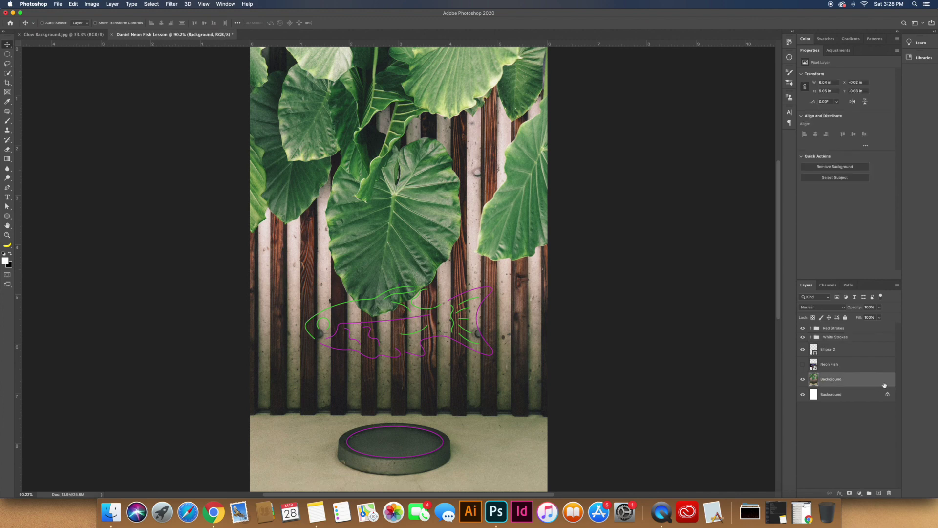
pyautogui.click(859, 493)
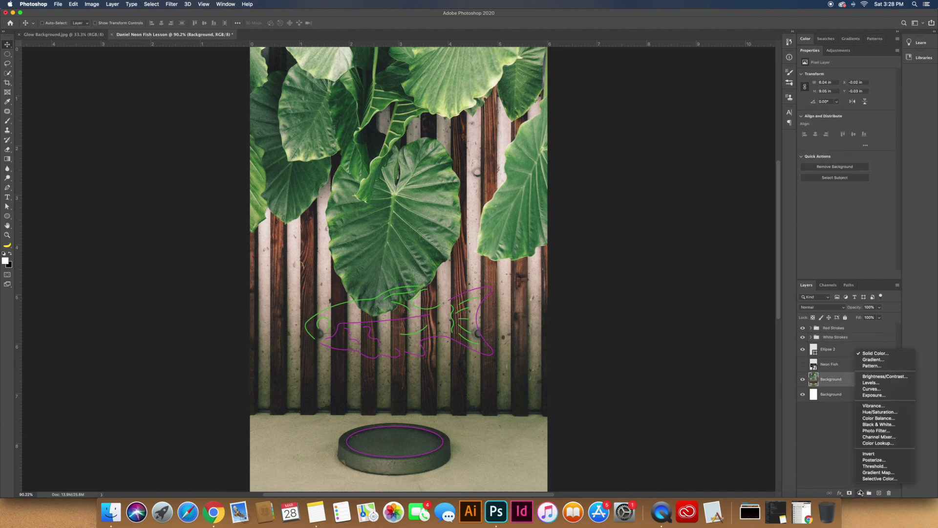
pyautogui.click(884, 443)
pyautogui.click(840, 75)
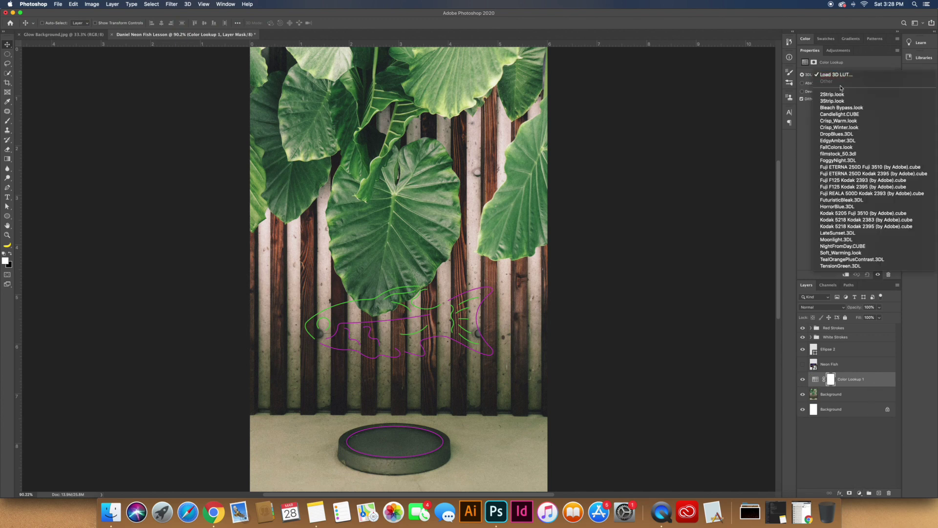
pyautogui.click(840, 240)
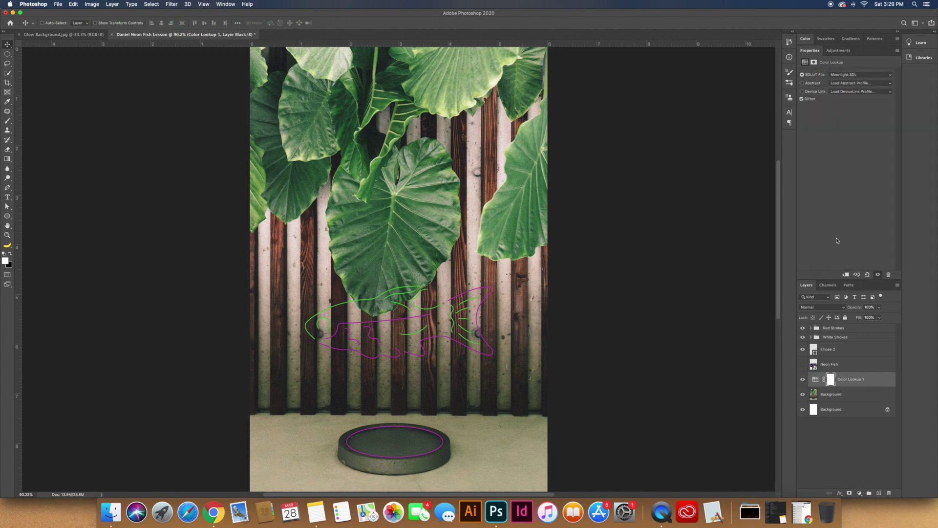
# Add a Curves adjustment above the Color Lookup and use on-image sampling to deepen the shadows and lift the lower midtones
pyautogui.click(859, 493)
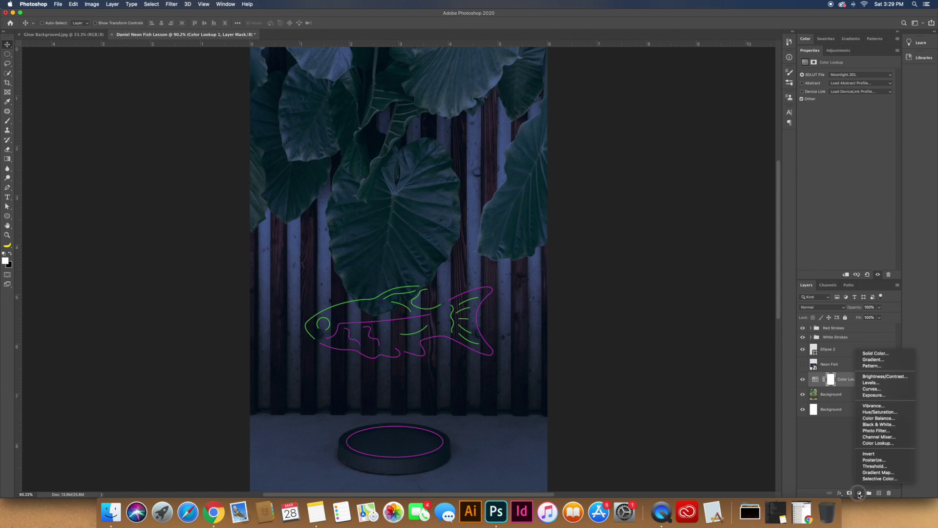
pyautogui.click(871, 389)
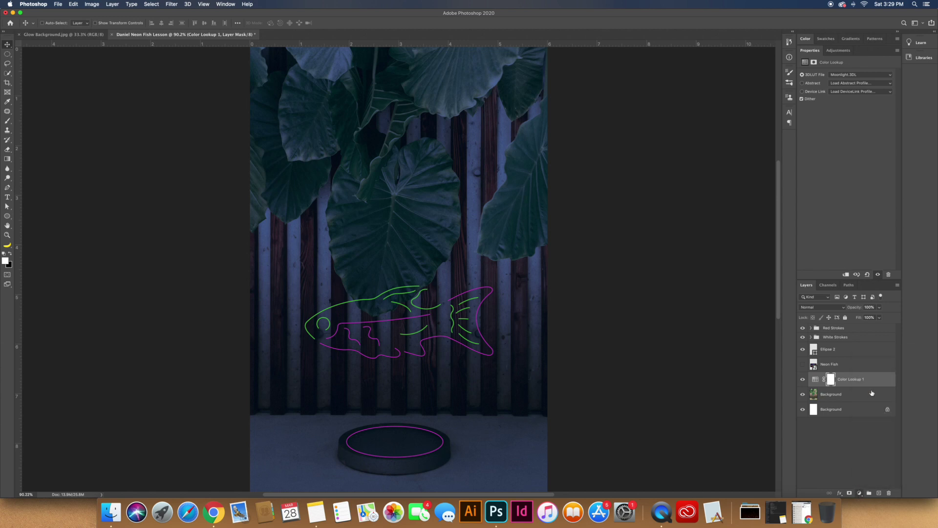
pyautogui.click(802, 86)
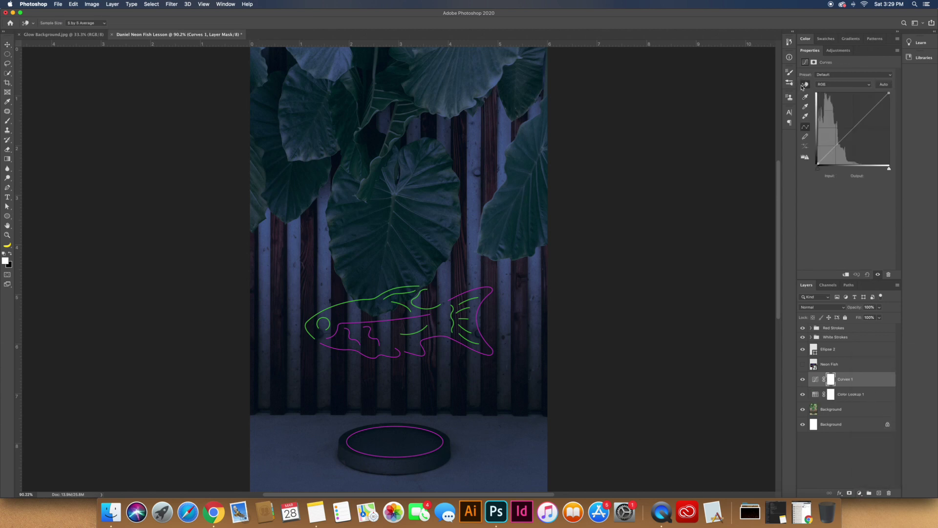
pyautogui.moveTo(425, 221); pyautogui.dragTo(474, 219)
pyautogui.moveTo(498, 448); pyautogui.dragTo(500, 459)
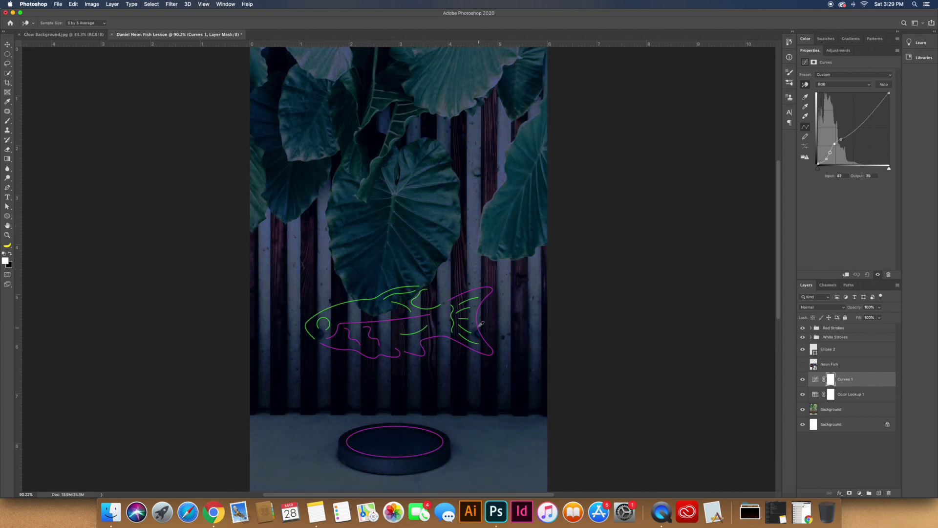
# Reduce the Curves 1 layer's opacity to 70% and compare the image with and without it
pyautogui.click(802, 379)
pyautogui.click(802, 380)
pyautogui.click(879, 307)
pyautogui.moveTo(879, 317); pyautogui.dragTo(869, 316)
pyautogui.click(801, 381)
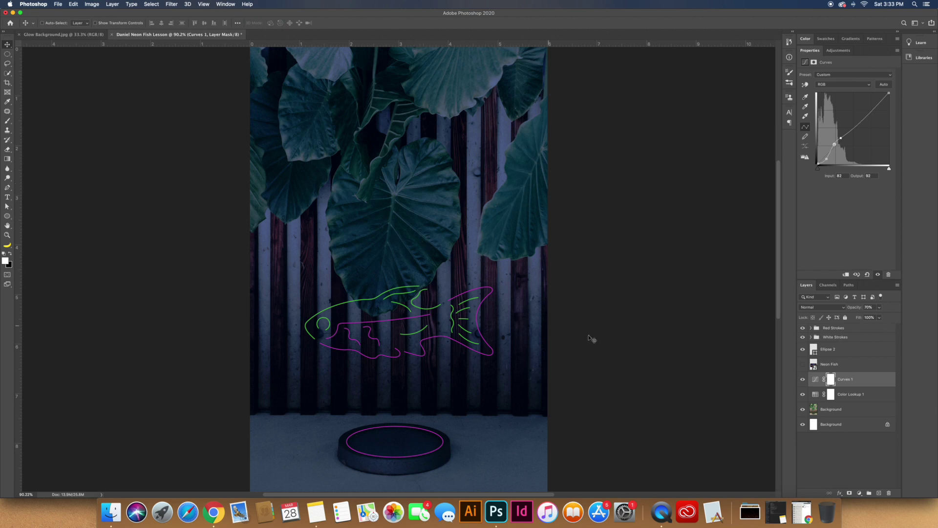
# Change the stroke color of all shapes in the White Strokes group to white
pyautogui.click(836, 338)
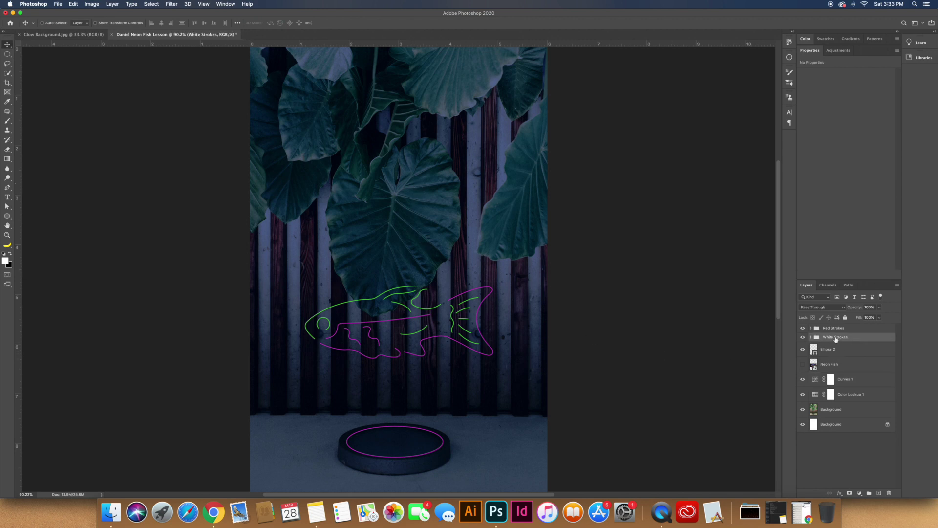
pyautogui.click(811, 339)
pyautogui.click(831, 350)
pyautogui.scroll(-2, 841, 386)
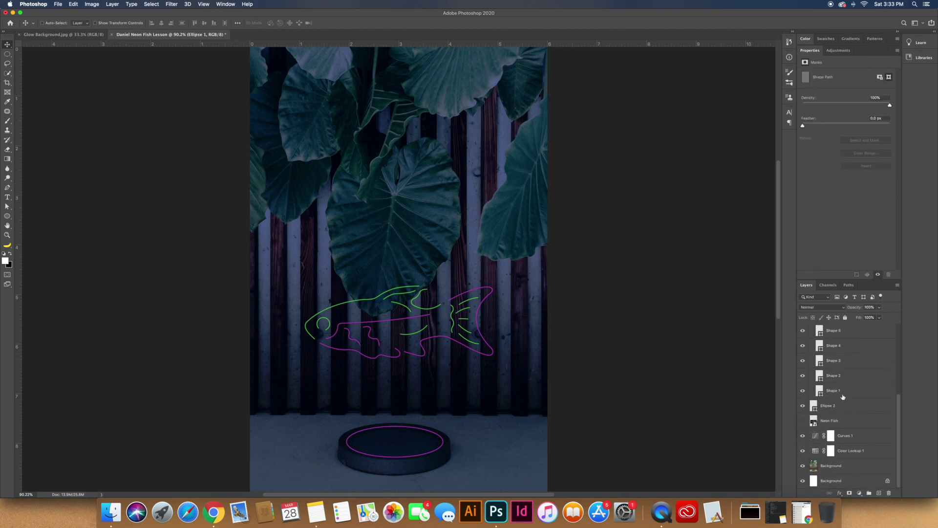
pyautogui.keyDown('shift'); pyautogui.click(842, 394); pyautogui.keyUp('shift')
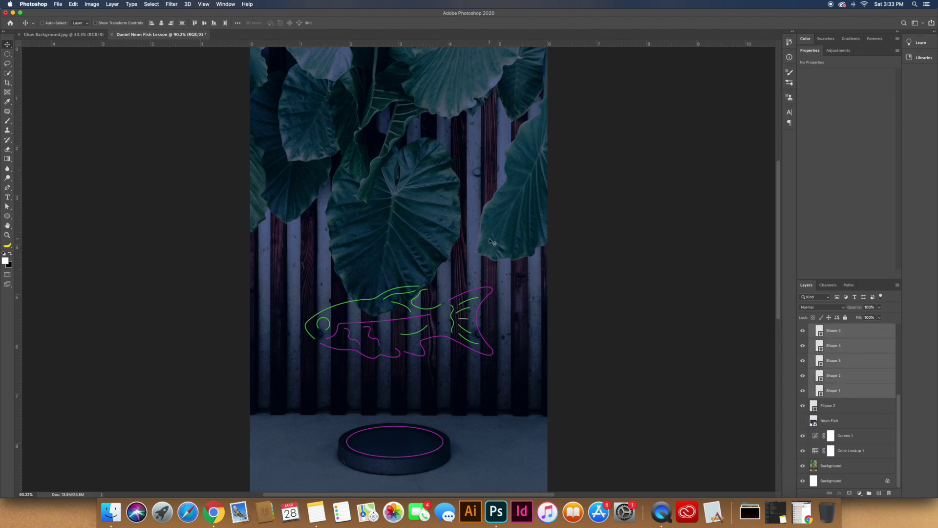
pyautogui.press('p')
pyautogui.click(107, 23)
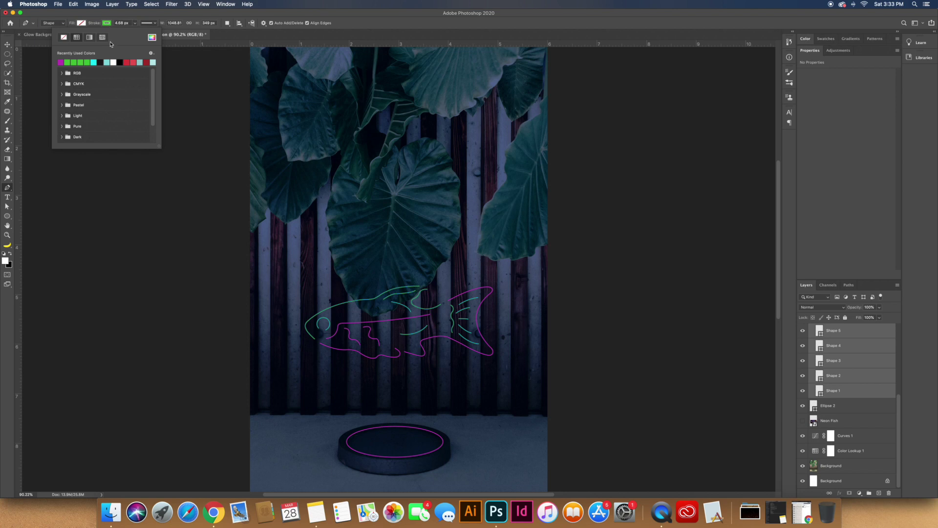
pyautogui.click(114, 62)
pyautogui.click(124, 19)
pyautogui.press('v')
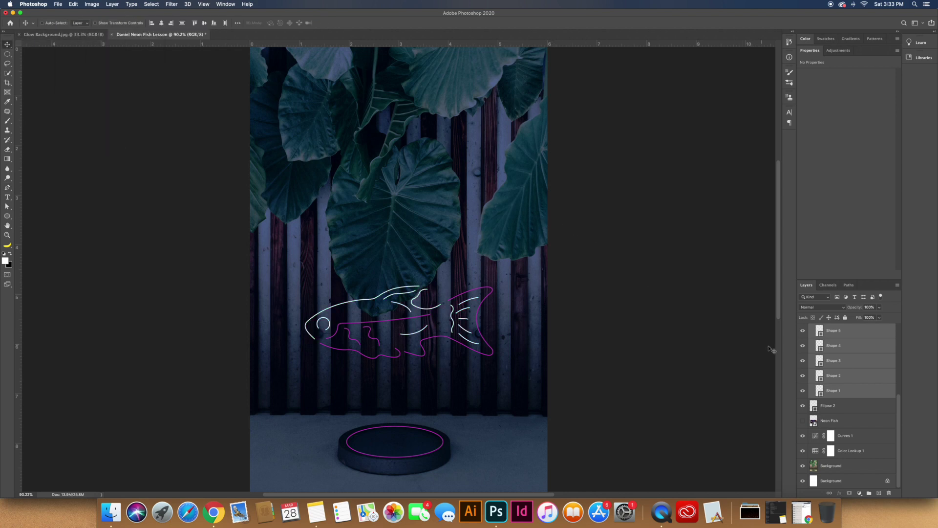
# Change the stroke color of all shapes in the Red Strokes group to white and collapse both stroke groups
pyautogui.scroll(5, 839, 382)
pyautogui.click(811, 337)
pyautogui.click(825, 329)
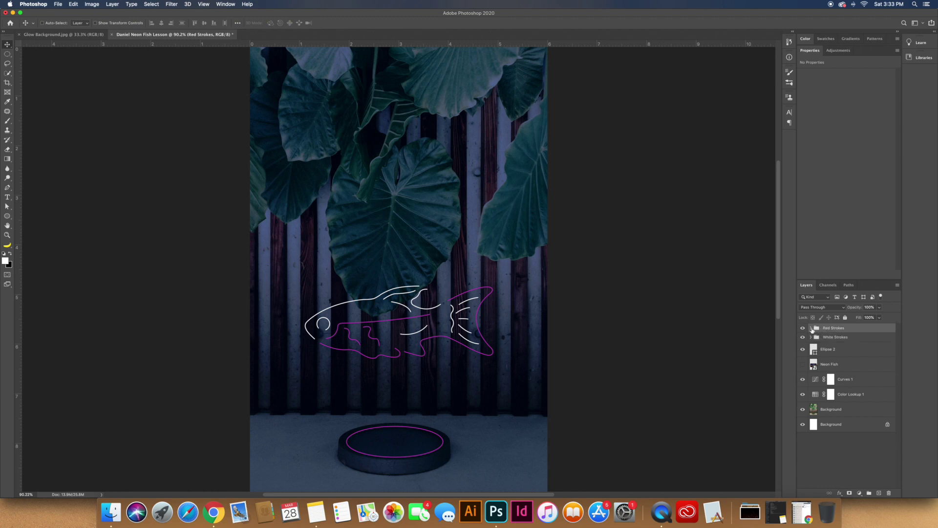
pyautogui.click(811, 327)
pyautogui.click(829, 340)
pyautogui.keyDown('shift'); pyautogui.click(836, 400); pyautogui.keyUp('shift')
pyautogui.press('p')
pyautogui.click(108, 23)
pyautogui.click(62, 60)
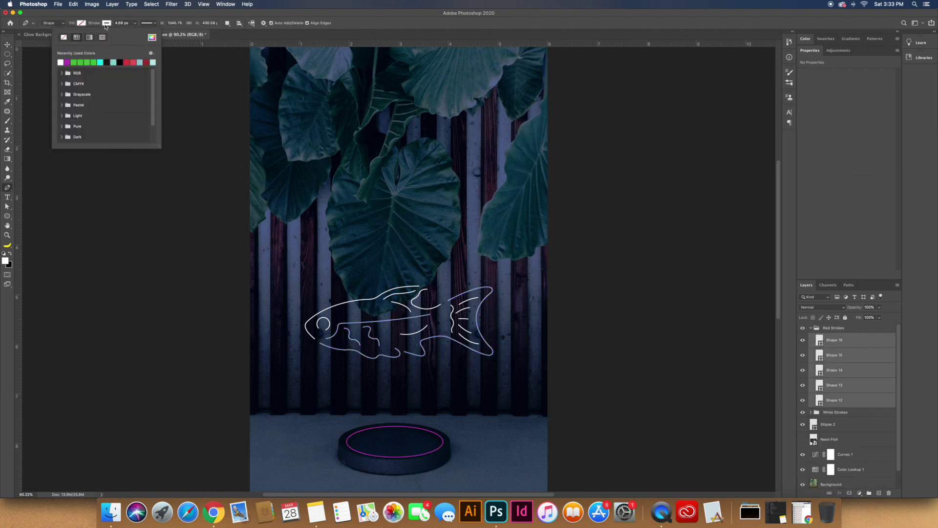
pyautogui.press('Return')
pyautogui.press('v')
pyautogui.click(811, 328)
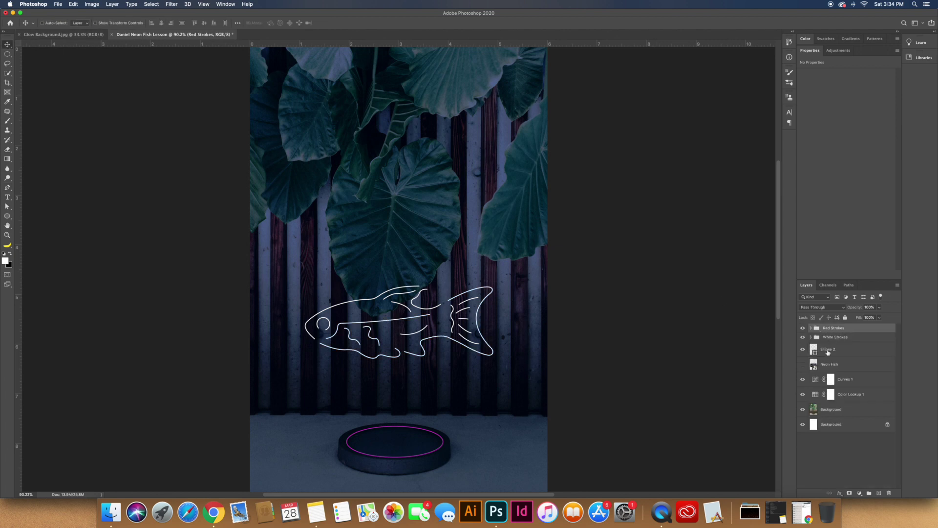
# Change the stroke color of the Ellipse 2 ring on the stone base to white
pyautogui.click(829, 349)
pyautogui.press('p')
pyautogui.click(106, 23)
pyautogui.click(62, 61)
pyautogui.press('Return')
pyautogui.press('v')
# Add an Outer Glow to the White Strokes group with Linear Dodge (Add) blending, 100% opacity, 0% spread and 0 px size
pyautogui.hotkey('alt', ']')
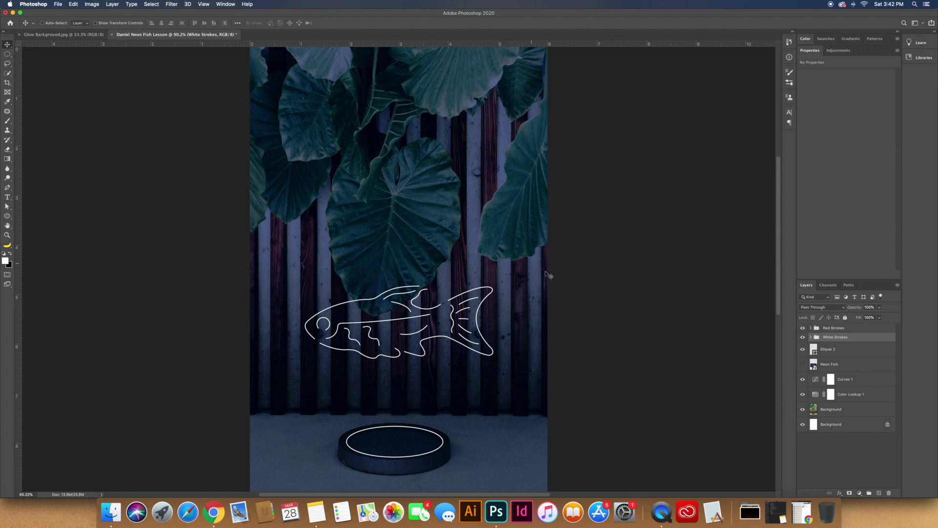
pyautogui.doubleClick(875, 339)
pyautogui.moveTo(485, 284); pyautogui.dragTo(584, 127)
pyautogui.press('super+=')
pyautogui.press('super+=')
pyautogui.press('super+=')
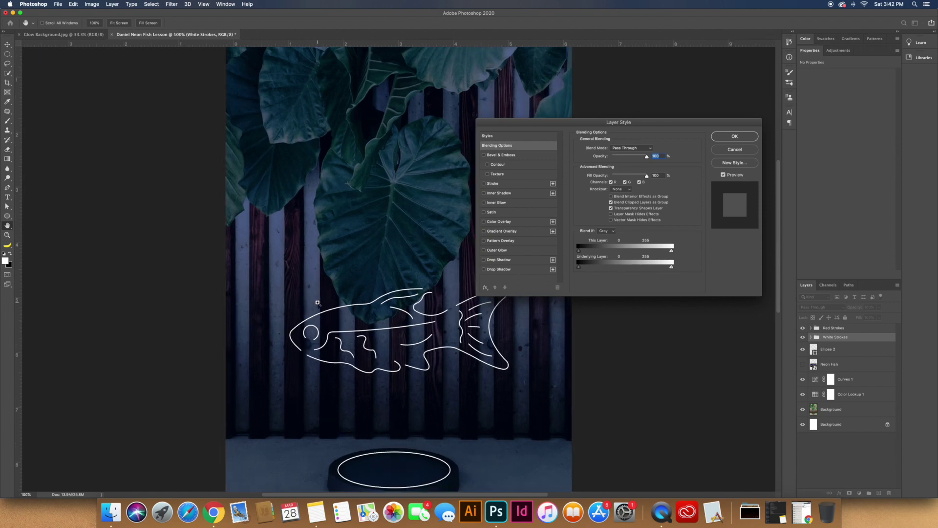
pyautogui.moveTo(341, 329); pyautogui.dragTo(289, 63)
pyautogui.moveTo(588, 124); pyautogui.dragTo(373, 251)
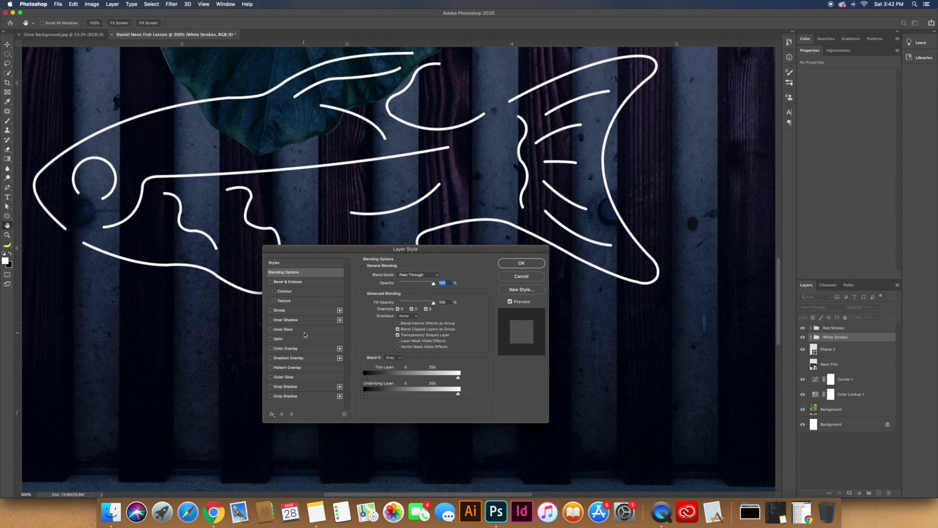
pyautogui.click(303, 378)
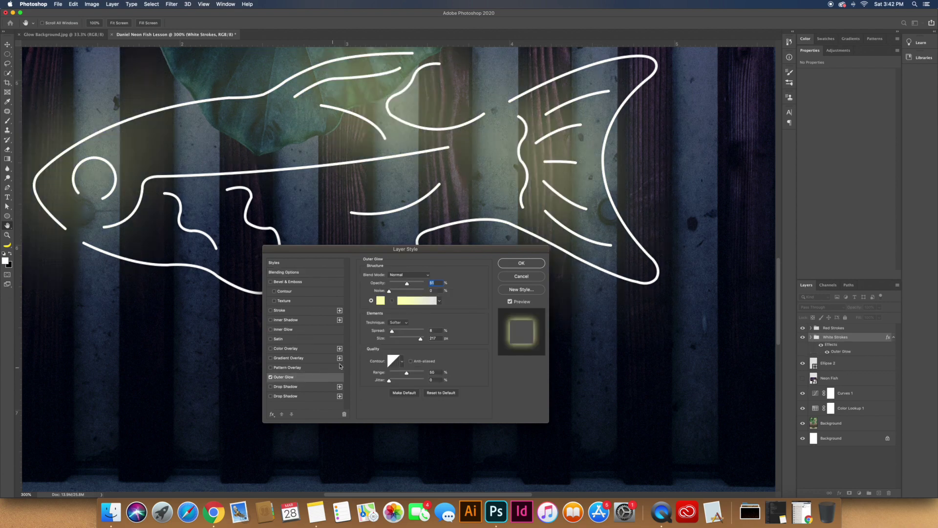
pyautogui.click(400, 276)
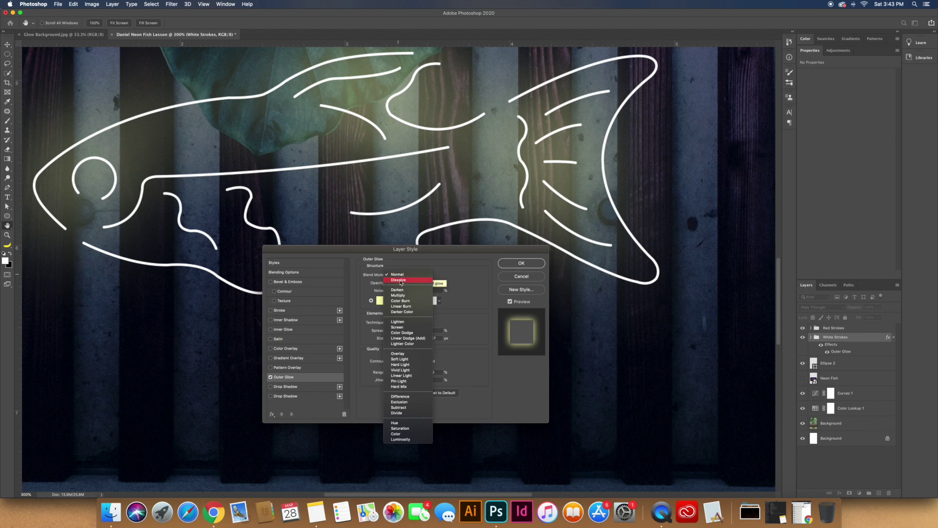
pyautogui.click(402, 338)
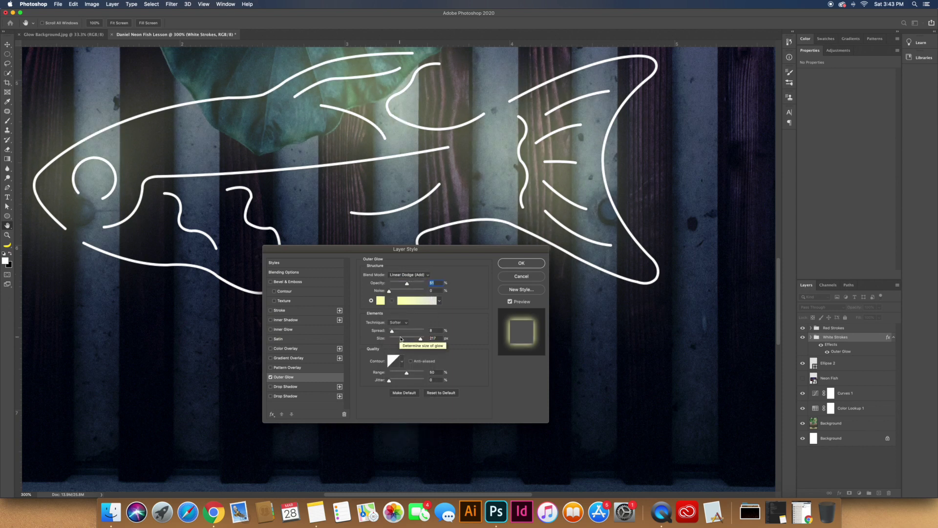
pyautogui.moveTo(408, 285); pyautogui.dragTo(425, 284)
pyautogui.moveTo(422, 340); pyautogui.dragTo(359, 333)
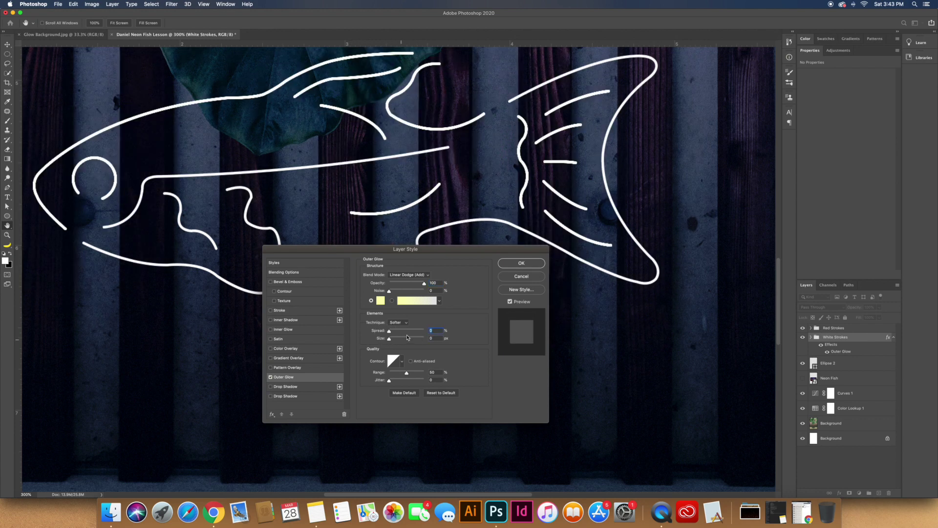
# Set the Outer Glow's solid color to 1dfff7
pyautogui.click(380, 301)
pyautogui.doubleClick(875, 348)
pyautogui.write('1dfff7')
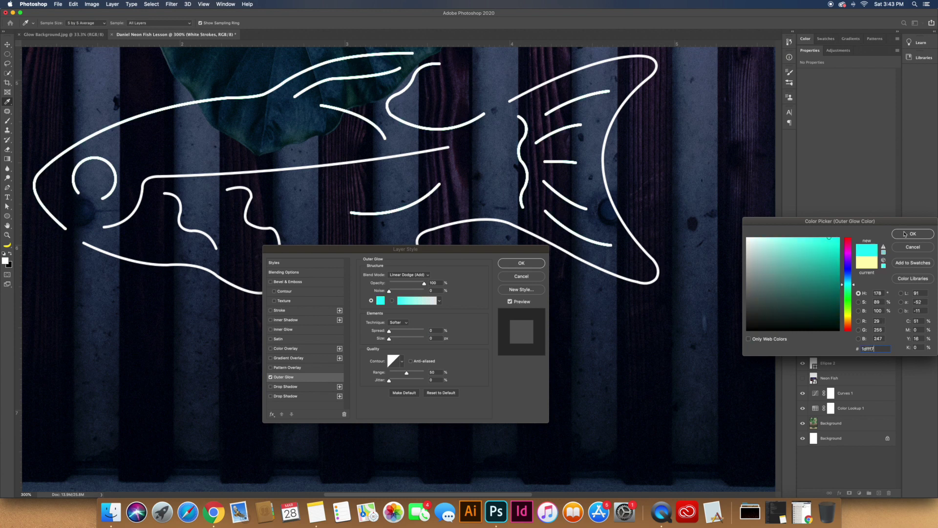
pyautogui.click(904, 234)
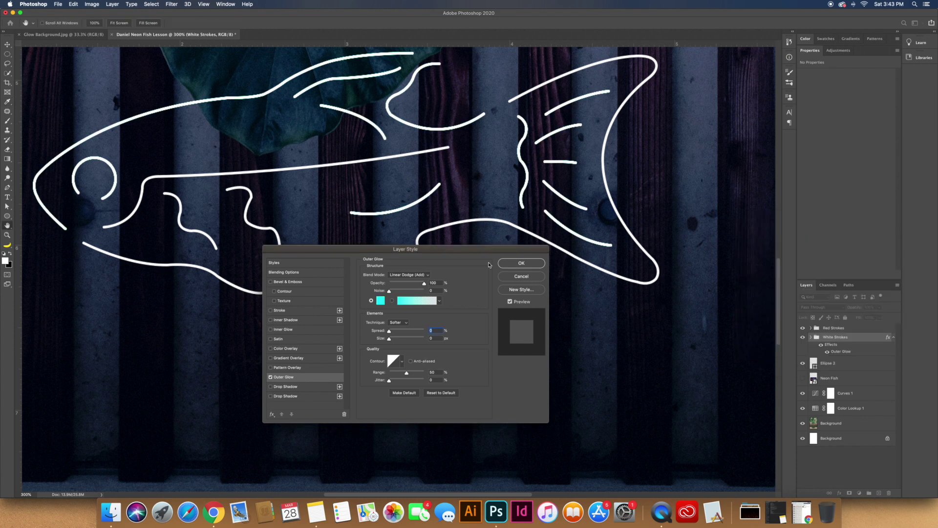
# Switch the Outer Glow to the Foreground to Transparent gradient and set its starting color stop to 1dfff7
pyautogui.click(412, 301)
pyautogui.click(560, 239)
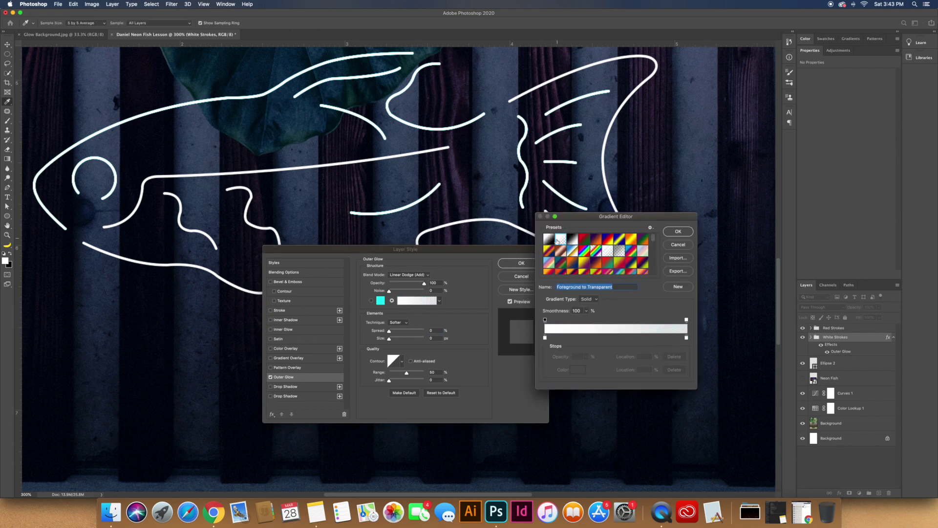
pyautogui.click(544, 337)
pyautogui.click(580, 371)
pyautogui.click(870, 344)
pyautogui.press('super+v')
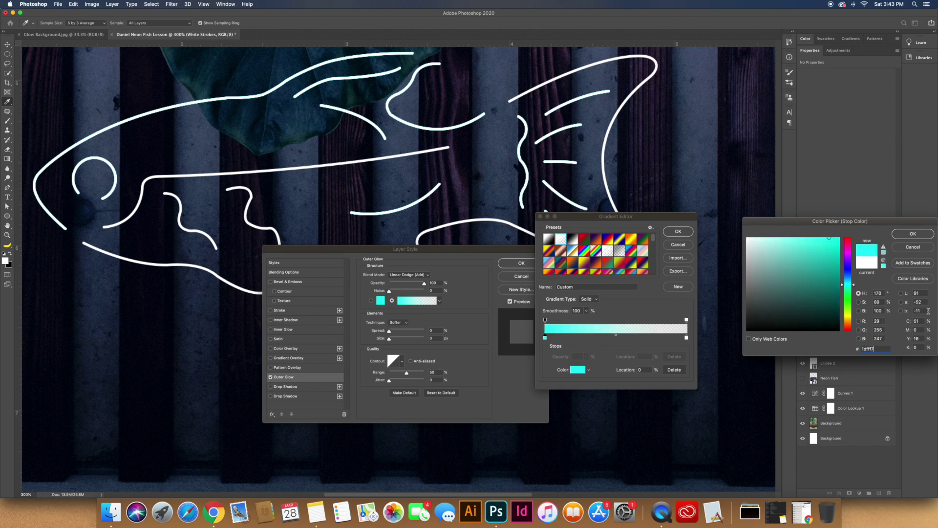
pyautogui.click(922, 234)
# Set the glow gradient's end color stop to 1dfff7, and give the Outer Glow 11% spread and 10 px size
pyautogui.click(686, 337)
pyautogui.click(577, 369)
pyautogui.click(870, 343)
pyautogui.press('super+v')
pyautogui.click(923, 233)
pyautogui.click(677, 231)
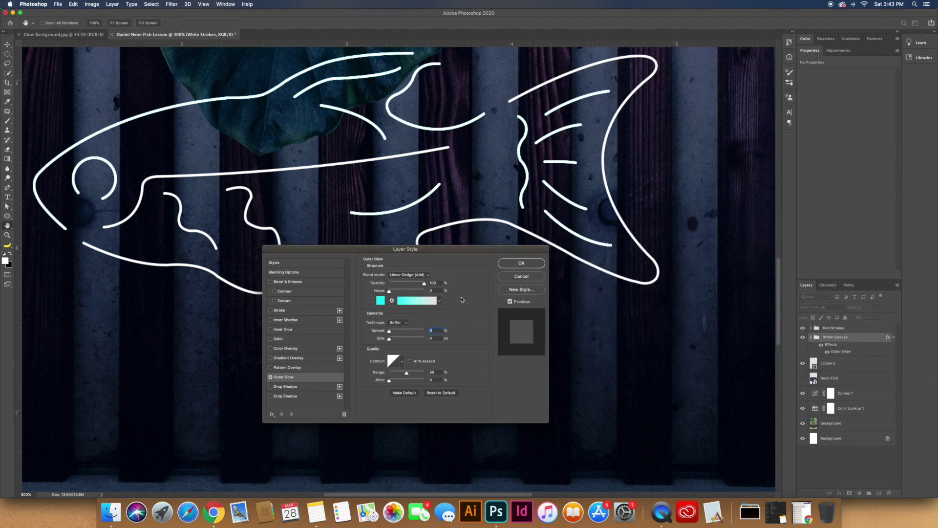
pyautogui.hscroll(1, 389, 333)
pyautogui.moveTo(390, 337)
pyautogui.mouseDown()
pyautogui.moveTo(396, 340)
pyautogui.moveTo(393, 332)
pyautogui.mouseUp()
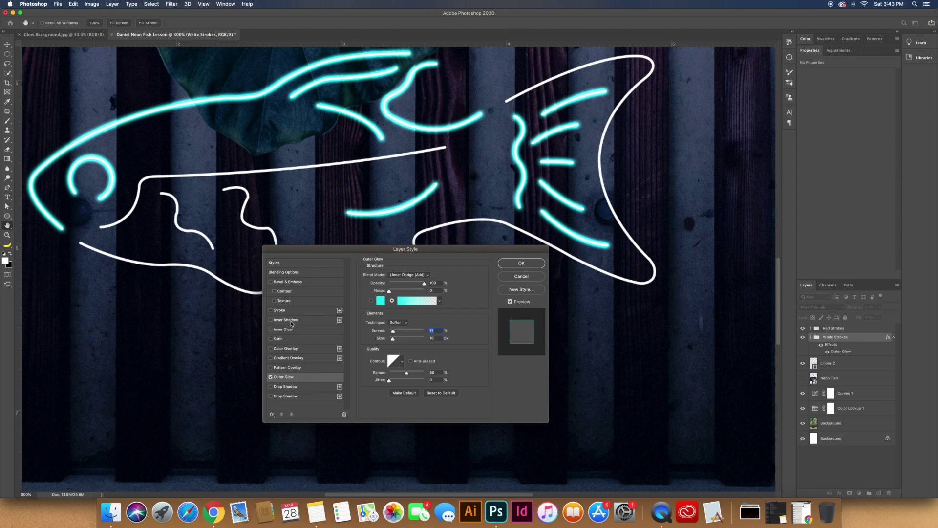
# Add a Color Overlay to the White Strokes group in color 1dfff7
pyautogui.click(293, 350)
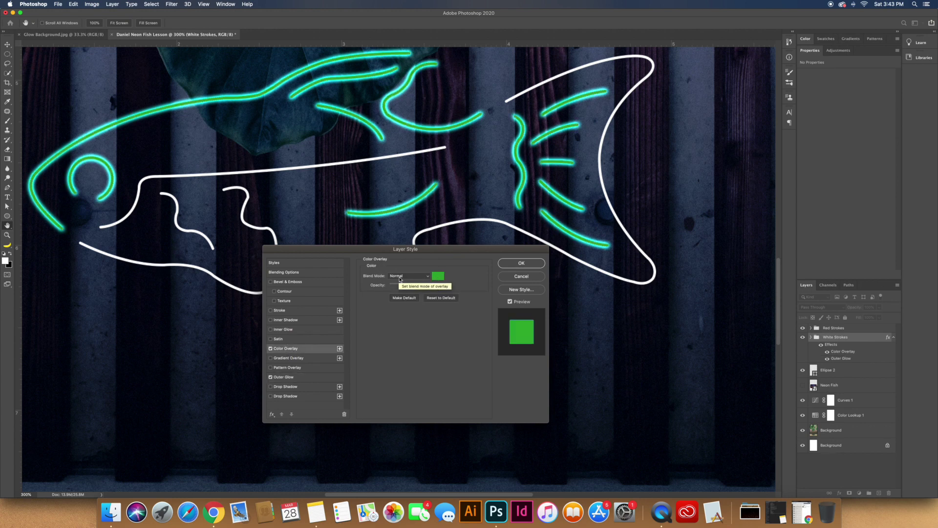
pyautogui.click(438, 276)
pyautogui.write('1dfff7')
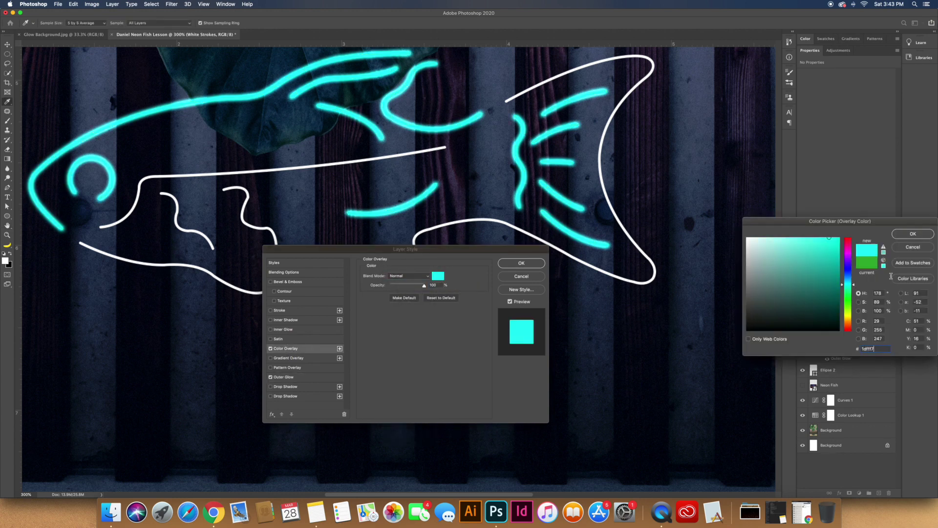
pyautogui.click(903, 236)
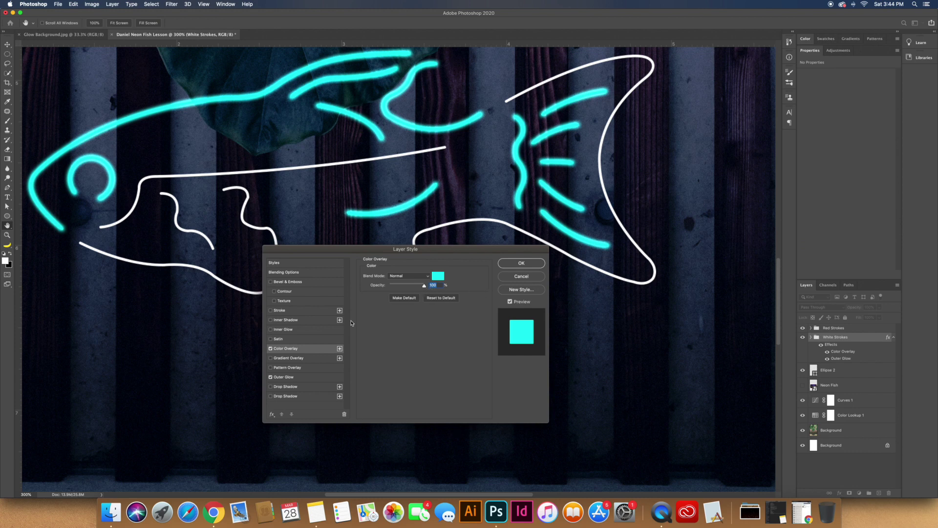
# Add an Inner Glow to the White Strokes group in Linear Dodge (Add) mode at 100% opacity with white ffffff
pyautogui.click(302, 332)
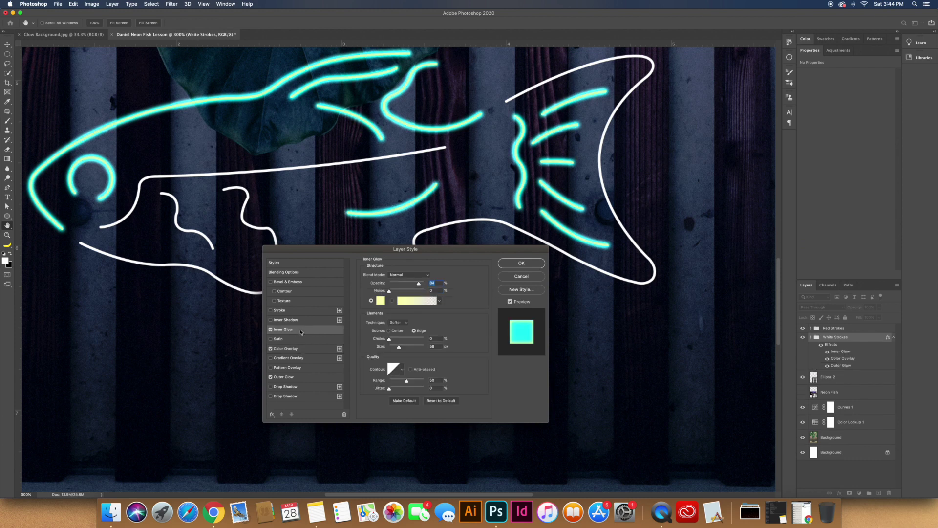
pyautogui.click(405, 278)
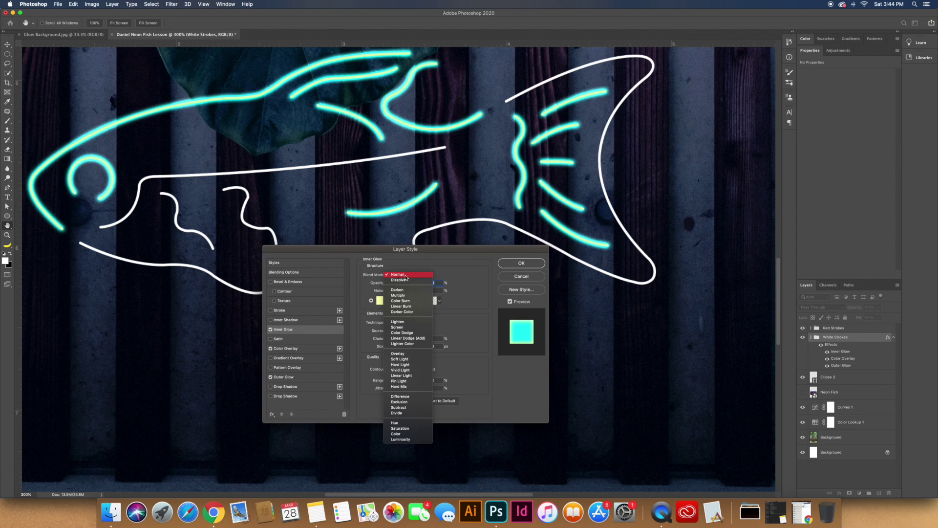
pyautogui.click(415, 340)
pyautogui.hotkey('shift', 'Up')
pyautogui.hotkey('shift', 'Up')
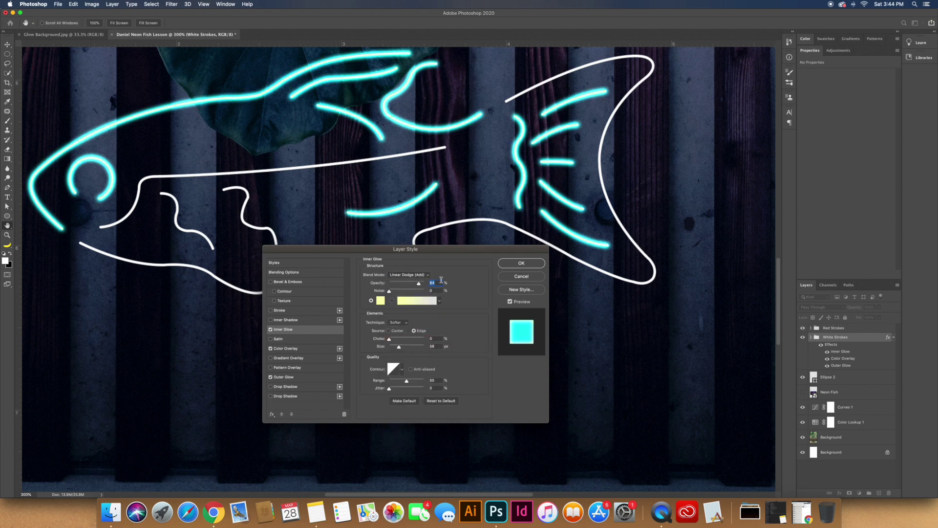
pyautogui.click(381, 300)
pyautogui.moveTo(762, 240); pyautogui.dragTo(731, 218)
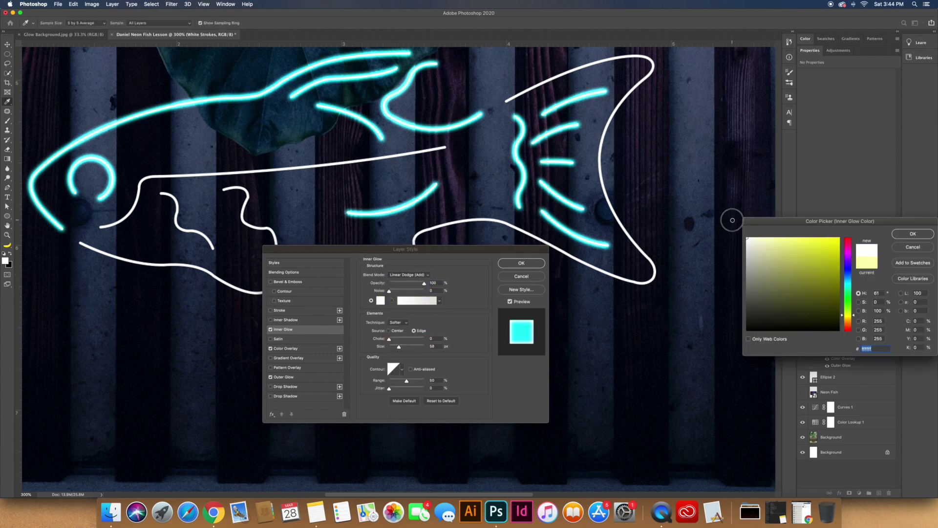
pyautogui.click(912, 235)
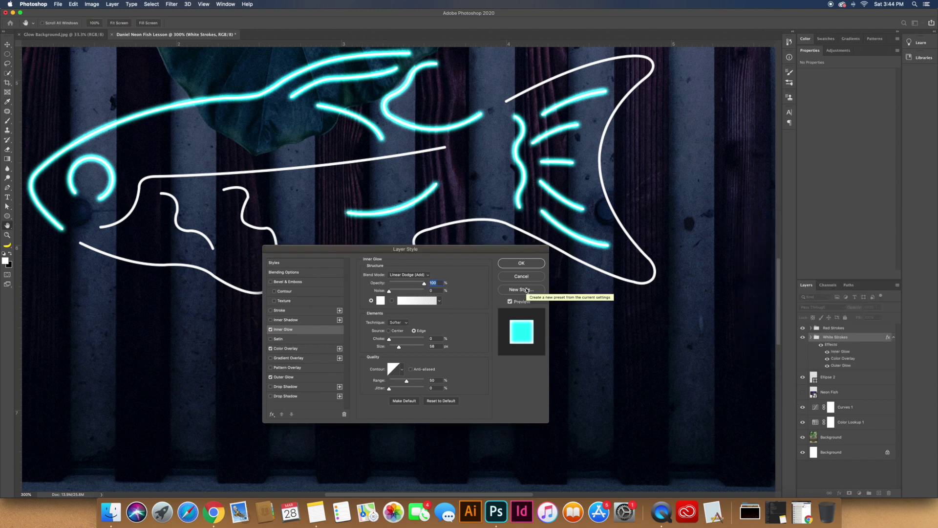
# Set the Inner Glow's source to Center with 6% choke and 5 px size, and open its contour presets
pyautogui.click(389, 331)
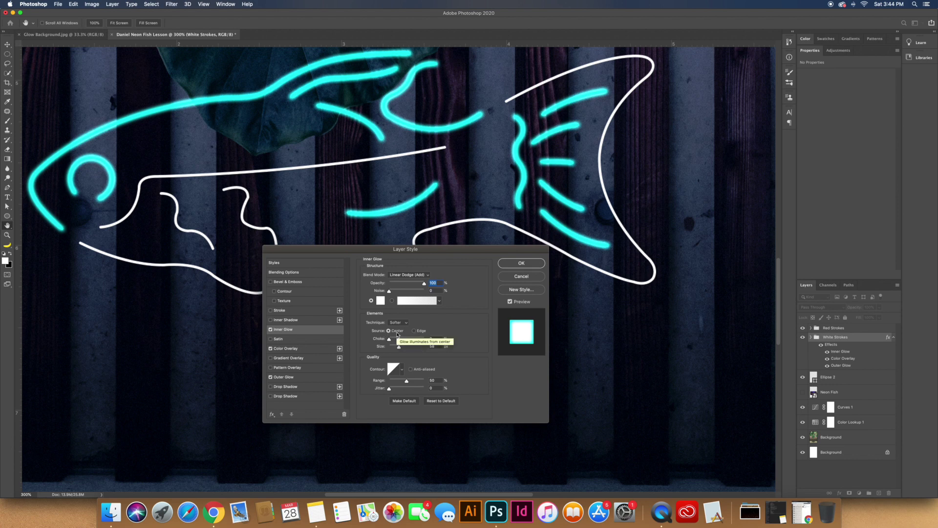
pyautogui.moveTo(389, 338); pyautogui.dragTo(391, 349)
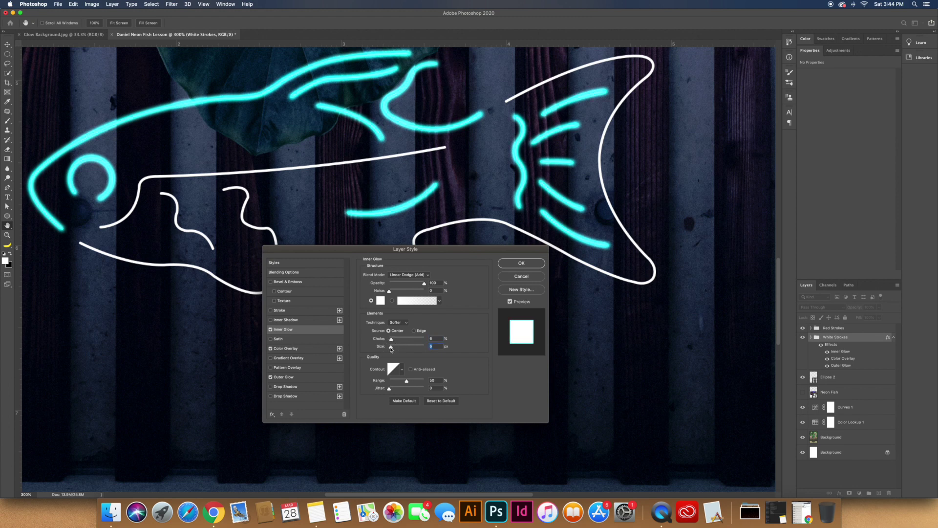
pyautogui.click(403, 371)
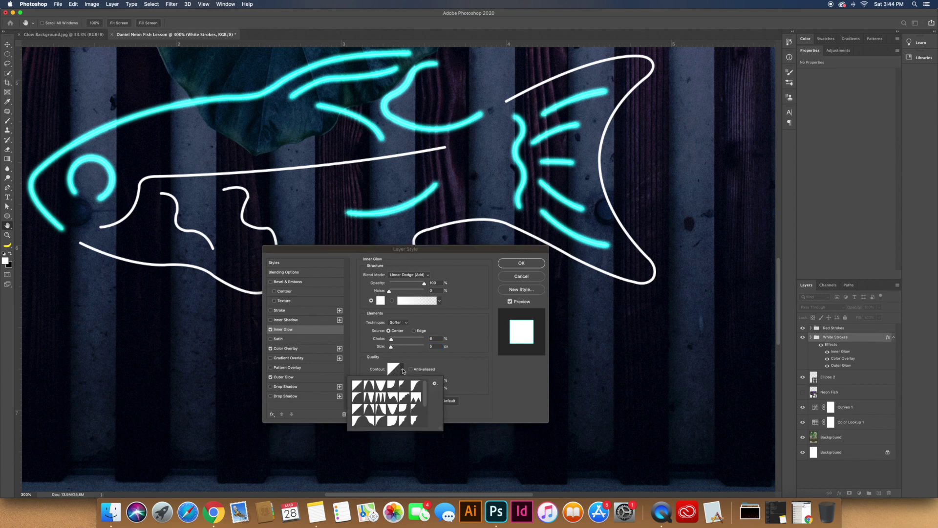
pyautogui.click(435, 385)
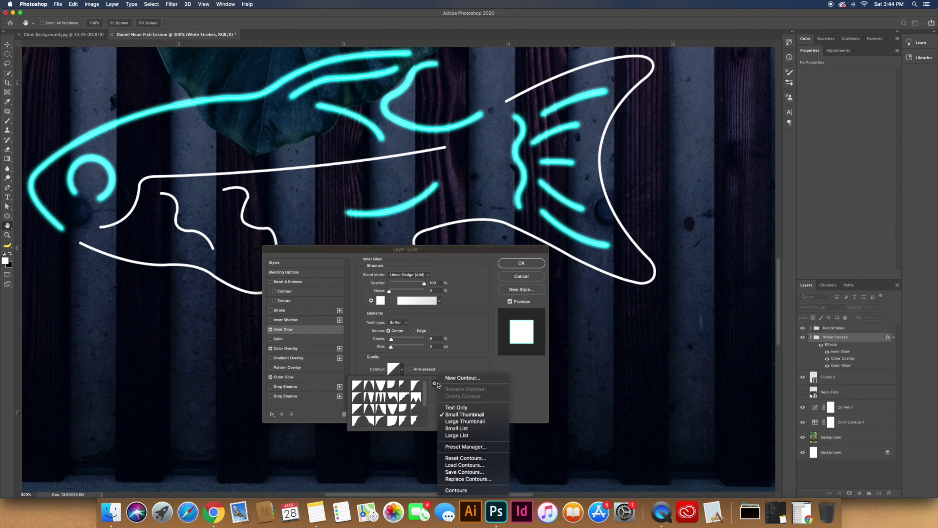
pyautogui.click(458, 490)
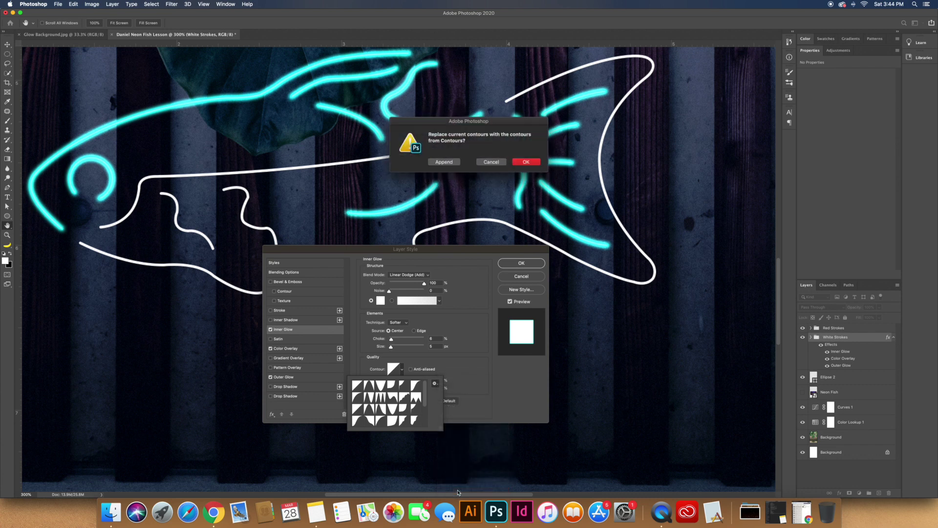
pyautogui.click(494, 165)
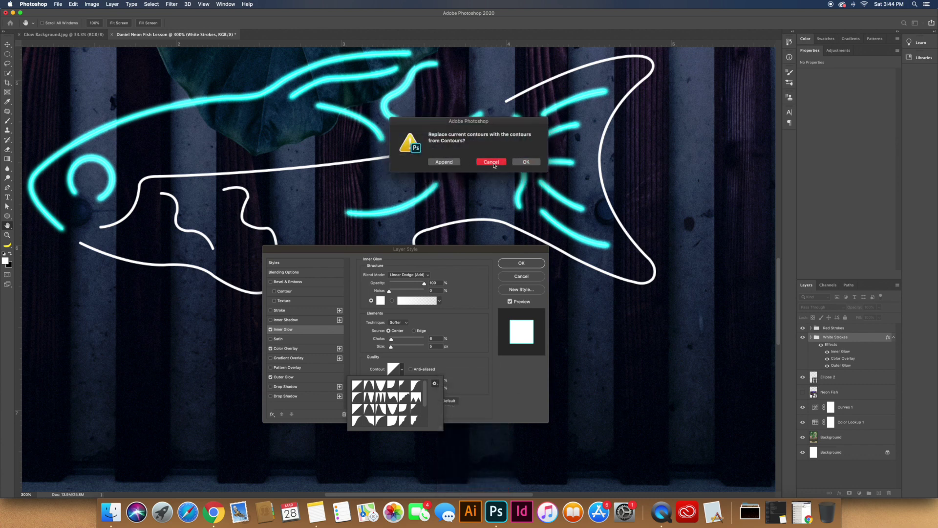
# Give the Inner Glow the rounded, outward-curving contour preset and set its range to 45%
pyautogui.click(380, 421)
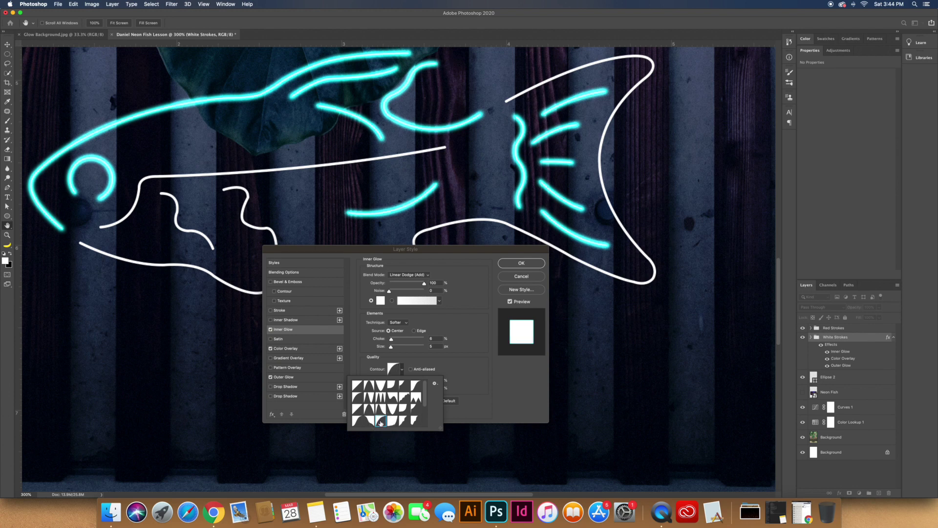
pyautogui.click(460, 371)
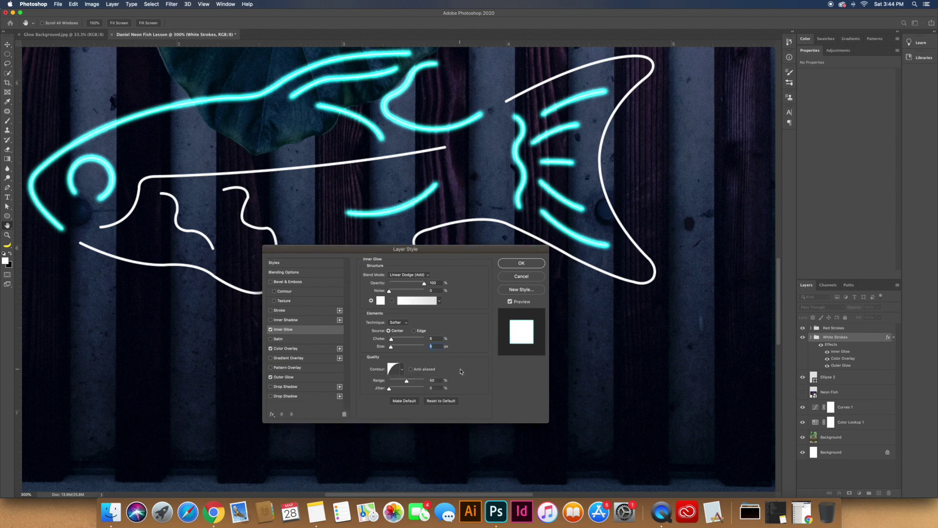
pyautogui.click(411, 381)
pyautogui.moveTo(412, 382); pyautogui.dragTo(406, 382)
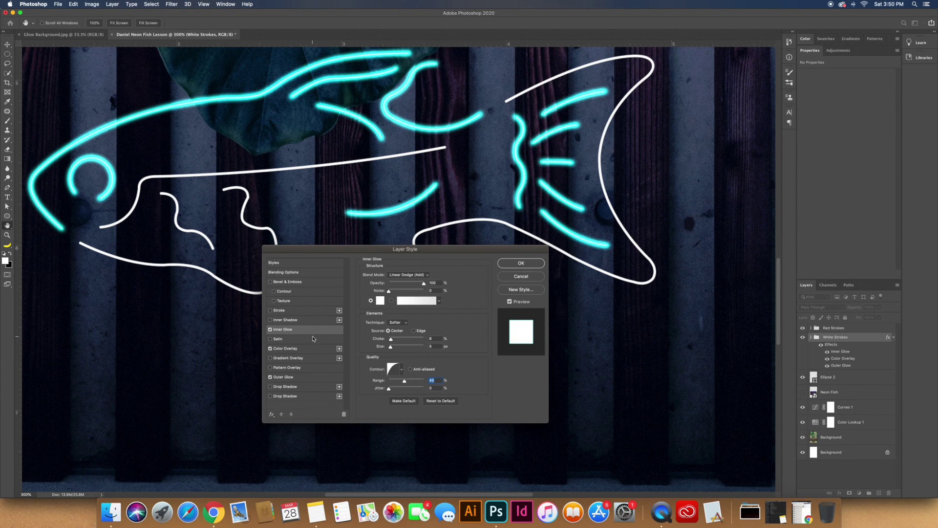
# Enable a Drop Shadow in Linear Dodge (Add) mode with color 1dfff7, 90% opacity, 6% spread and 24 px size
pyautogui.click(328, 379)
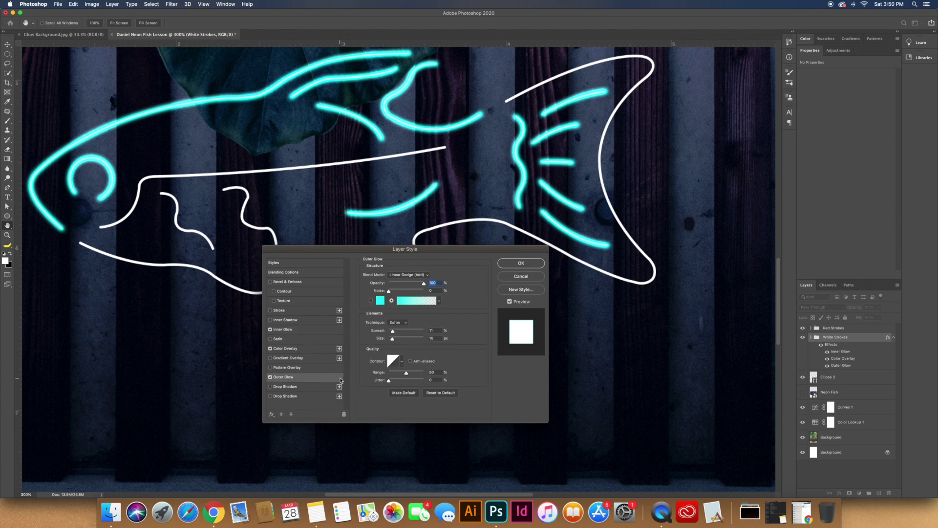
pyautogui.click(307, 387)
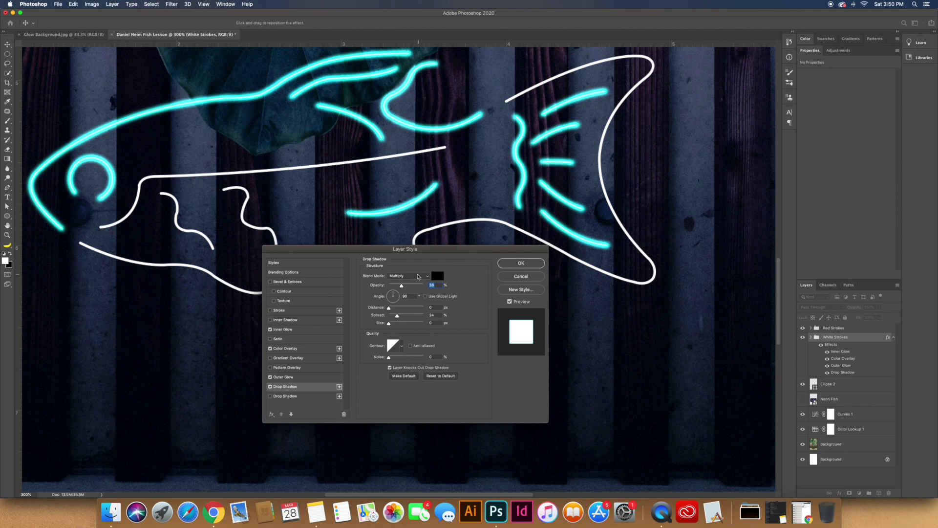
pyautogui.click(418, 277)
pyautogui.click(406, 320)
pyautogui.click(440, 278)
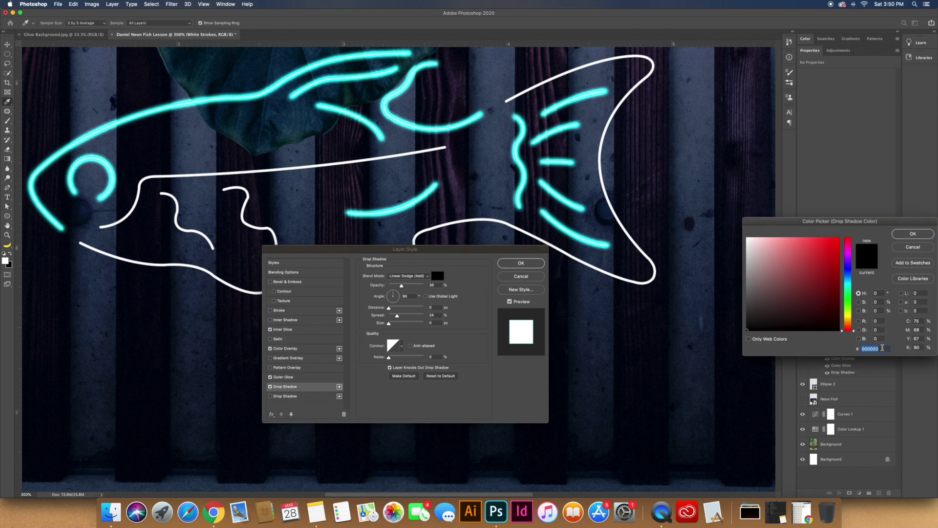
pyautogui.press('super+v')
pyautogui.click(905, 236)
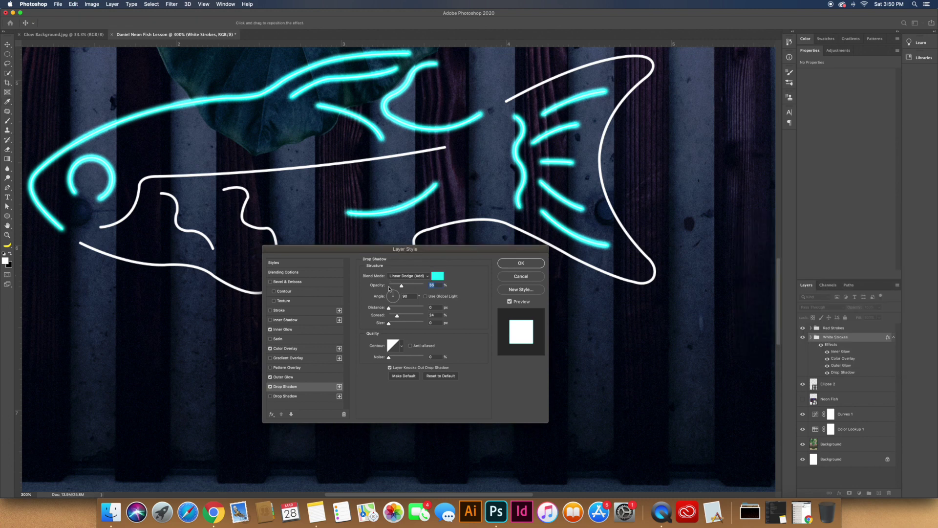
pyautogui.moveTo(401, 286)
pyautogui.mouseDown()
pyautogui.moveTo(421, 287)
pyautogui.moveTo(389, 308)
pyautogui.moveTo(395, 324)
pyautogui.mouseUp()
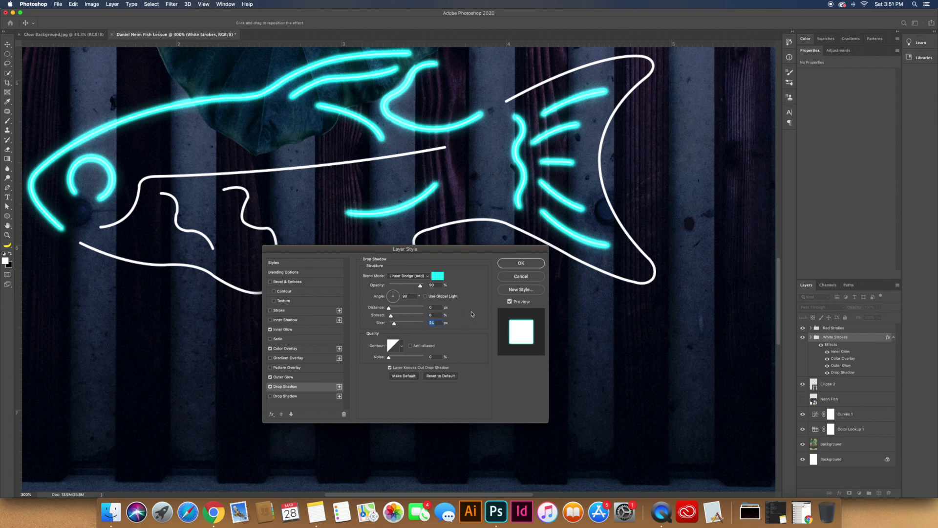
# Add two more cyan Drop Shadows, one at 70% opacity and 27 px size, the other at 50% opacity, 15% spread and 50 px size
pyautogui.click(339, 387)
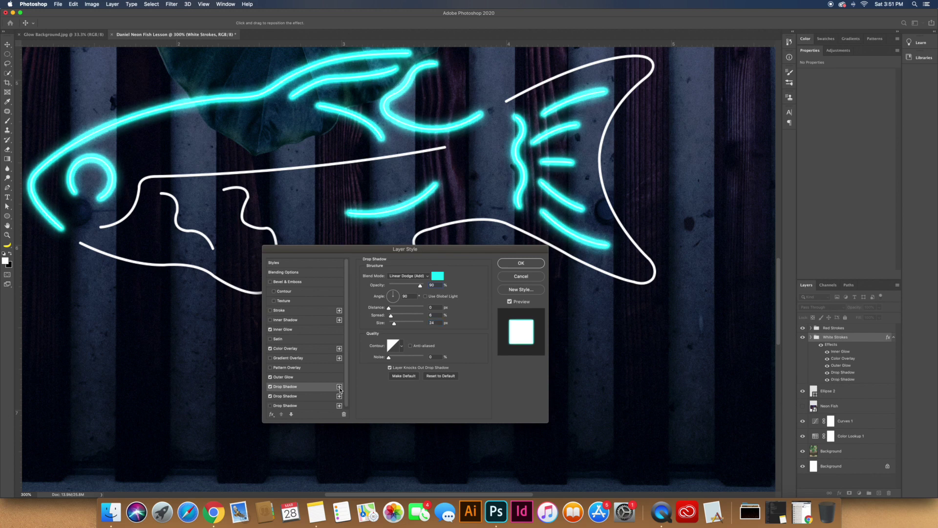
pyautogui.moveTo(420, 285); pyautogui.dragTo(395, 323)
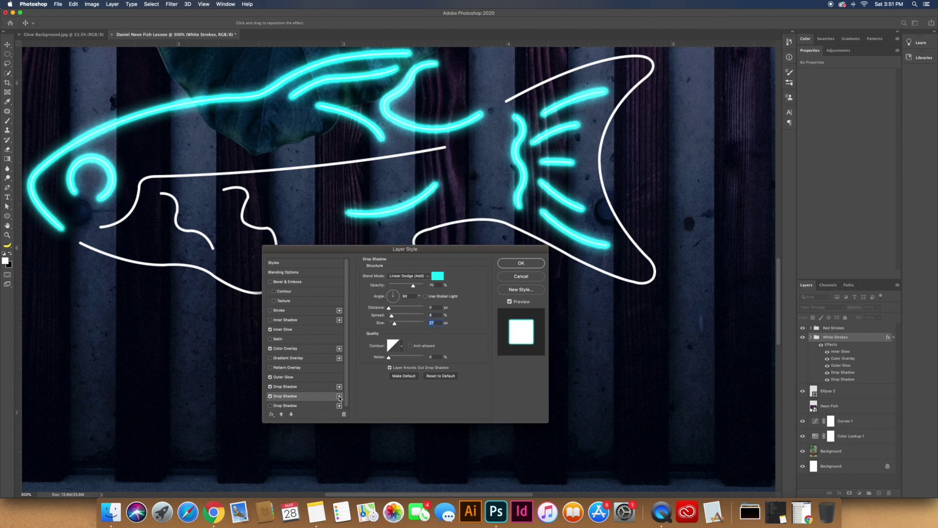
pyautogui.click(307, 405)
pyautogui.moveTo(413, 285); pyautogui.dragTo(397, 323)
pyautogui.write('15')
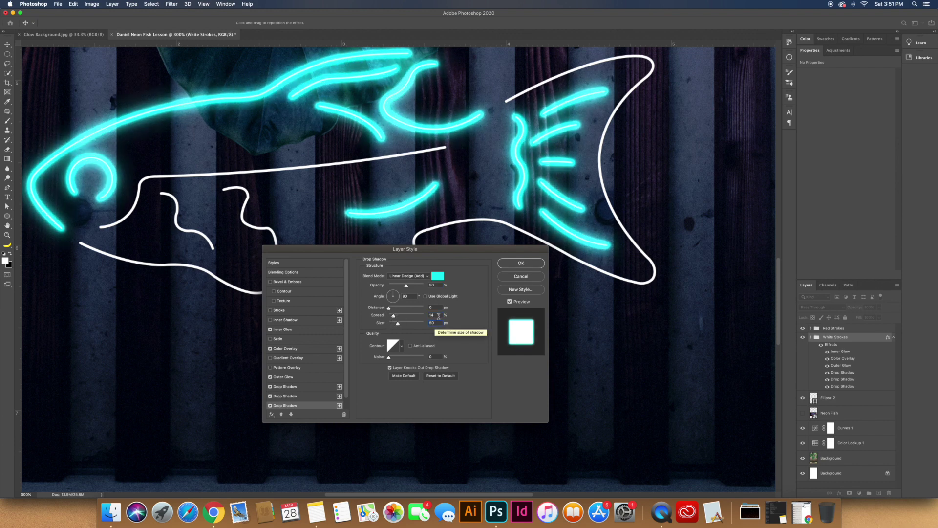
pyautogui.click(519, 264)
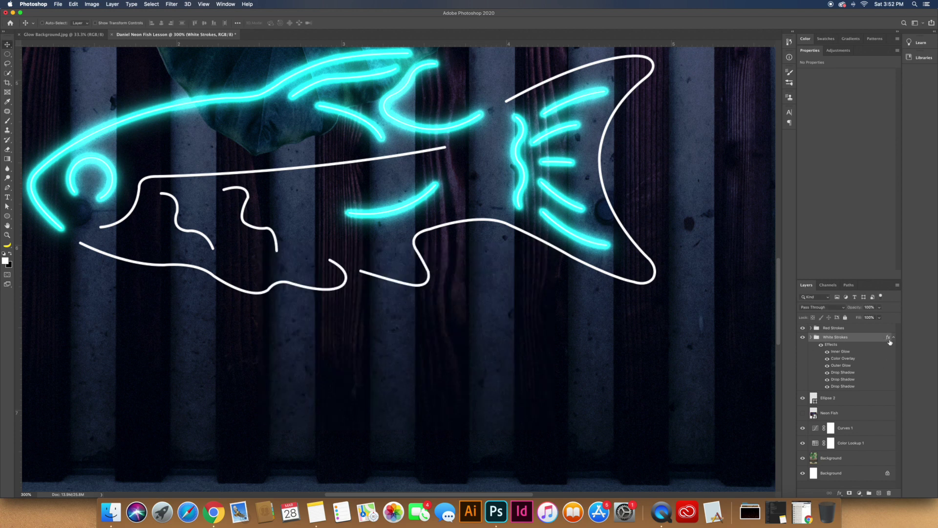
# Review the White Strokes group's Inner Glow, Color Overlay, Outer Glow and Drop Shadow settings, deleting the surplus black Drop Shadow
pyautogui.doubleClick(831, 345)
pyautogui.click(283, 328)
pyautogui.click(298, 348)
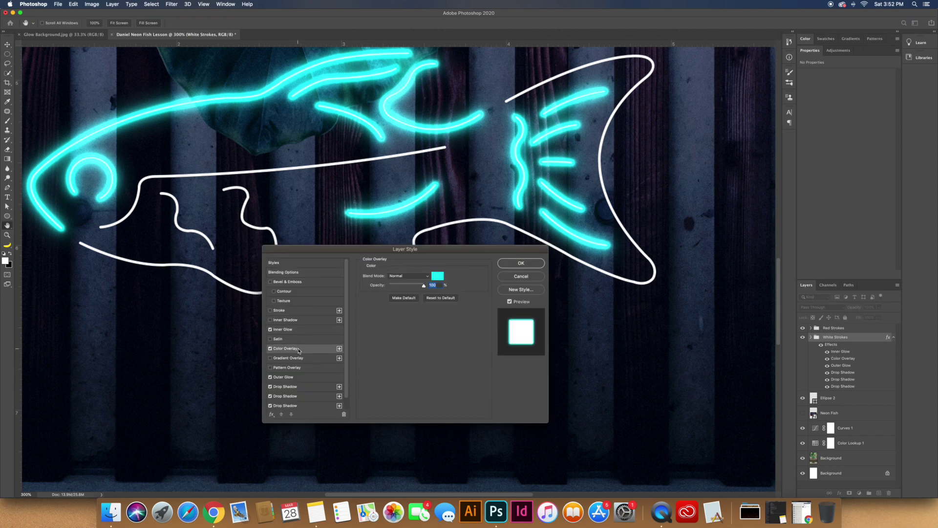
pyautogui.click(298, 377)
pyautogui.click(297, 388)
pyautogui.click(298, 397)
pyautogui.click(300, 405)
pyautogui.scroll(-2, 303, 403)
pyautogui.click(314, 406)
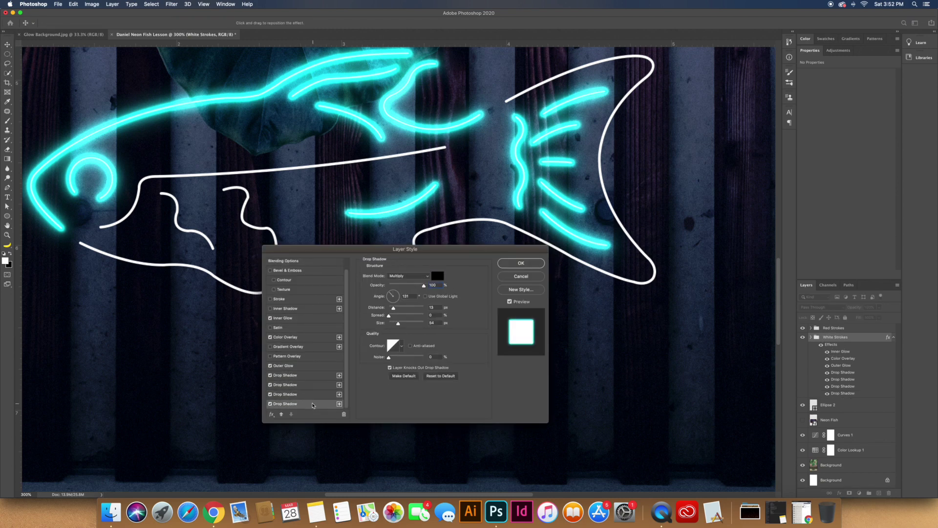
pyautogui.click(343, 413)
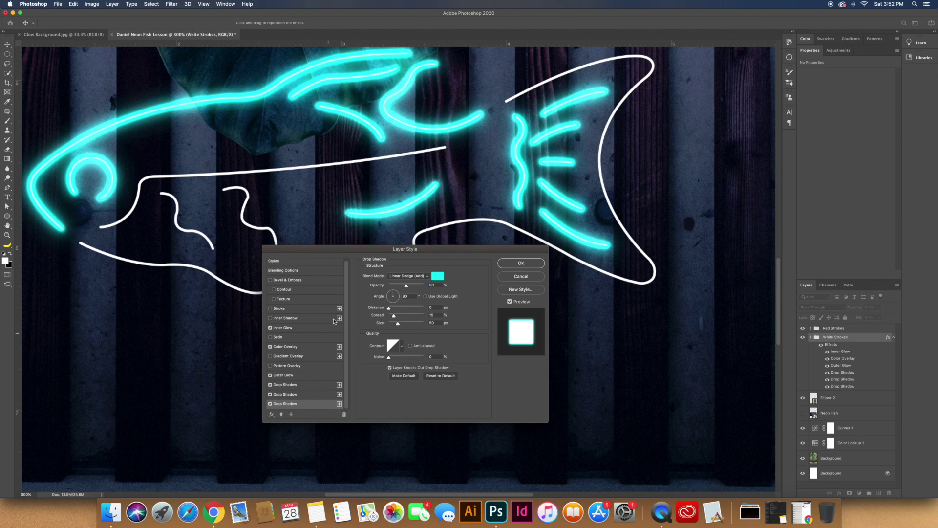
pyautogui.scroll(7, 489, 220)
pyautogui.click(528, 264)
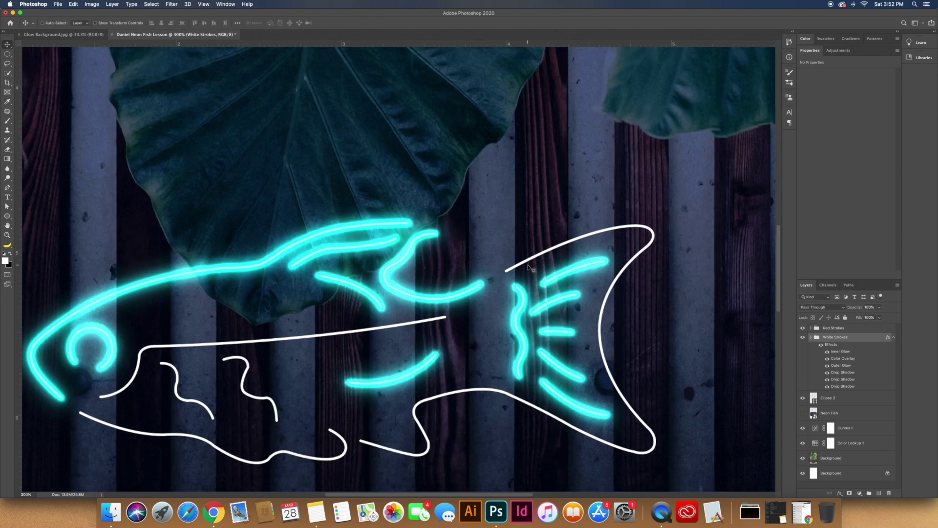
# Copy the White Strokes group's layer style to the Red Strokes group and set its Color Overlay to ff3472
pyautogui.click(894, 338)
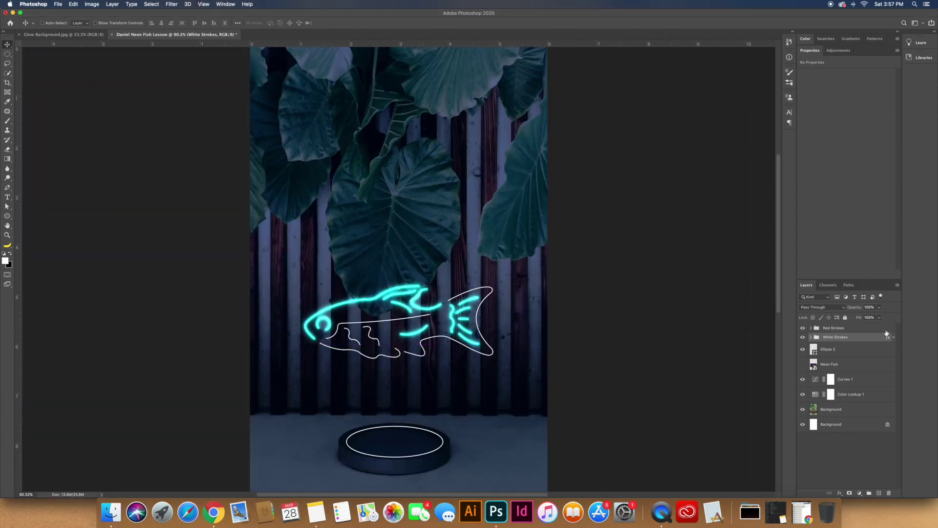
pyautogui.moveTo(889, 338); pyautogui.dragTo(888, 330)
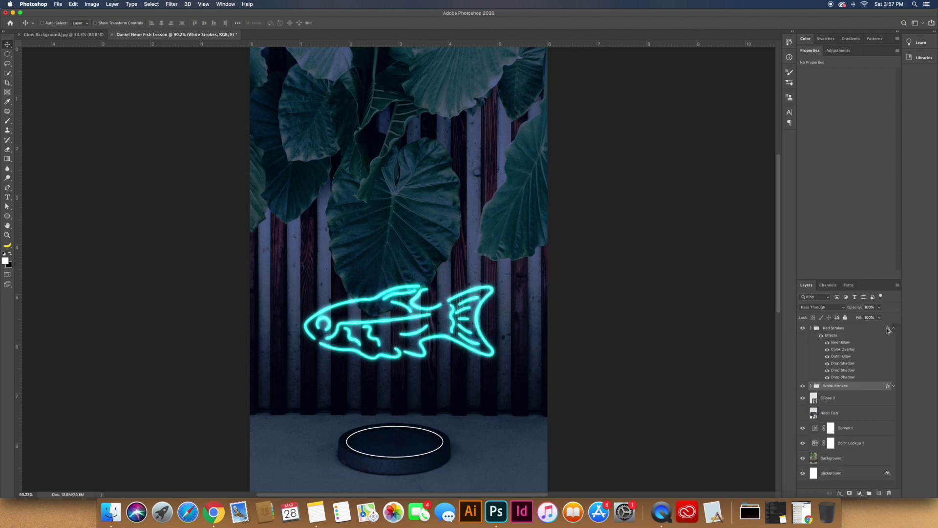
pyautogui.doubleClick(867, 330)
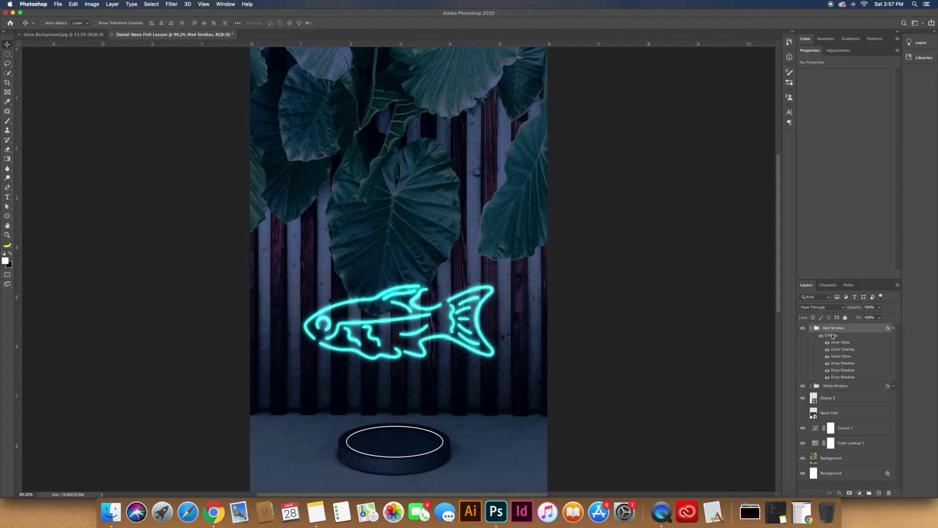
pyautogui.click(288, 349)
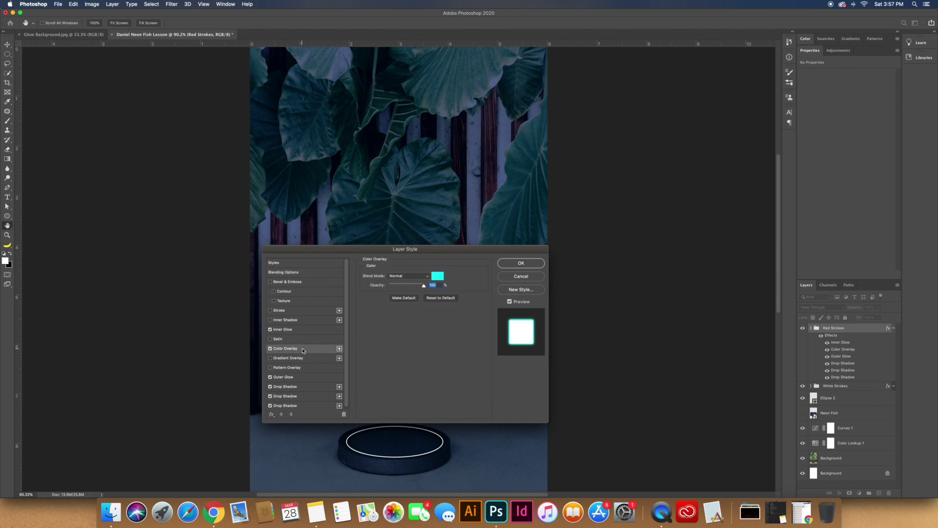
pyautogui.click(438, 276)
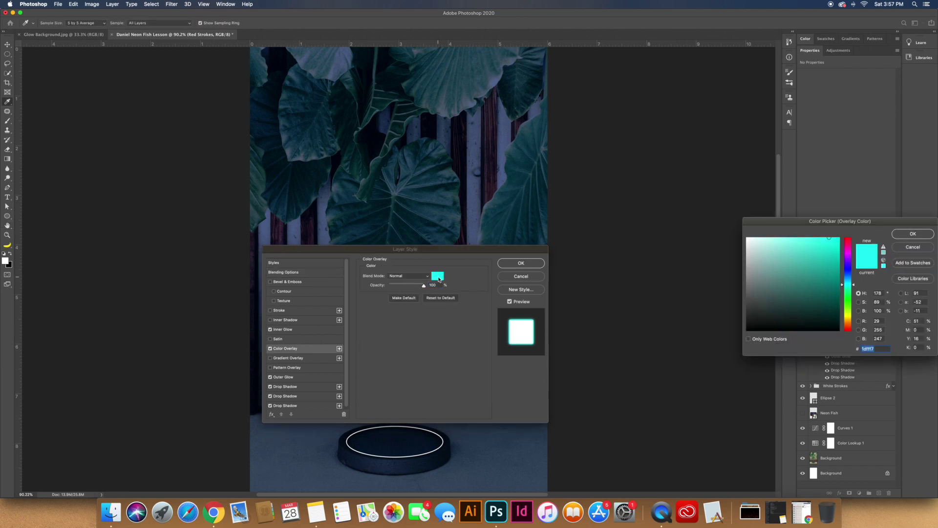
pyautogui.write('ff3472')
pyautogui.moveTo(878, 350); pyautogui.dragTo(848, 349)
pyautogui.press('super+c')
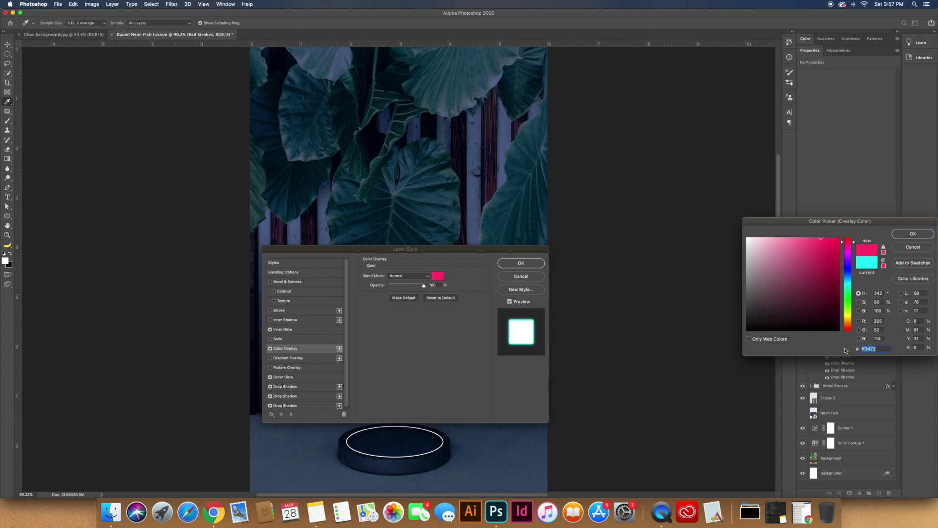
pyautogui.click(905, 234)
# Set the Red Strokes group's Outer Glow to the solid color ff3472
pyautogui.moveTo(341, 251); pyautogui.dragTo(585, 217)
pyautogui.click(526, 295)
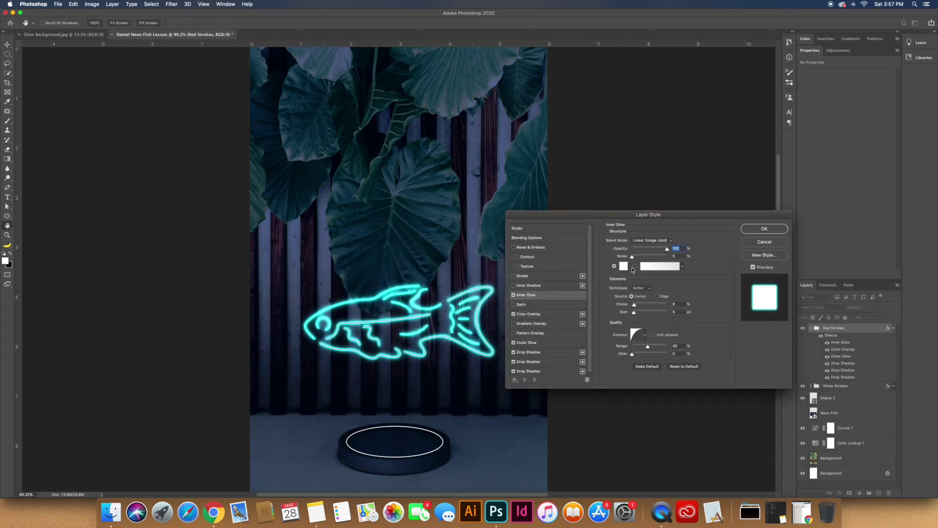
pyautogui.click(534, 343)
pyautogui.click(623, 268)
pyautogui.press('super+v')
pyautogui.click(900, 235)
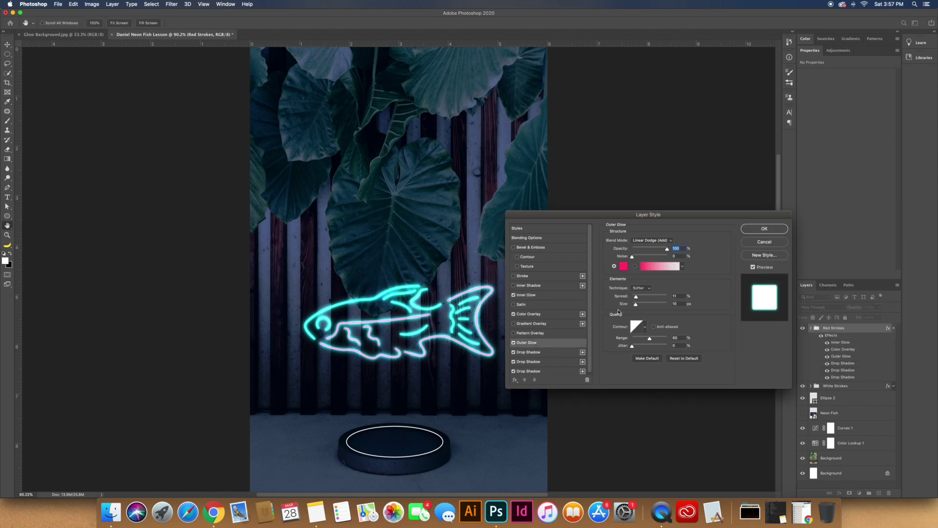
# Set the color of all three Drop Shadows in the Red Strokes group's layer style to ff3472
pyautogui.click(529, 352)
pyautogui.click(681, 241)
pyautogui.press('super+v')
pyautogui.click(909, 234)
pyautogui.click(528, 362)
pyautogui.click(681, 241)
pyautogui.press('super+v')
pyautogui.click(913, 233)
pyautogui.click(529, 371)
pyautogui.click(681, 241)
pyautogui.press('super+v')
pyautogui.click(912, 233)
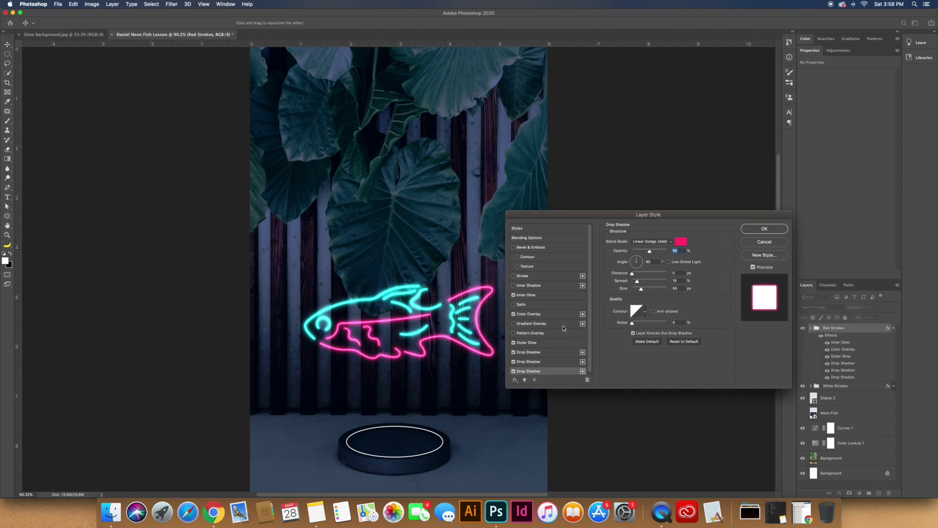
# Check the Red Strokes group's Color Overlay, Inner Glow and Outer Glow, then apply the layer style and collapse its effects list
pyautogui.click(555, 315)
pyautogui.click(557, 297)
pyautogui.click(550, 344)
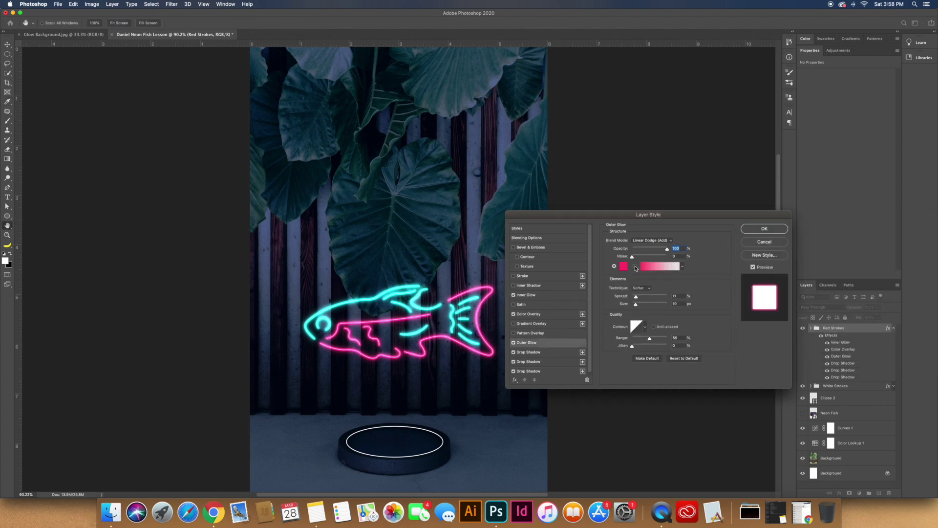
pyautogui.click(755, 230)
pyautogui.click(893, 328)
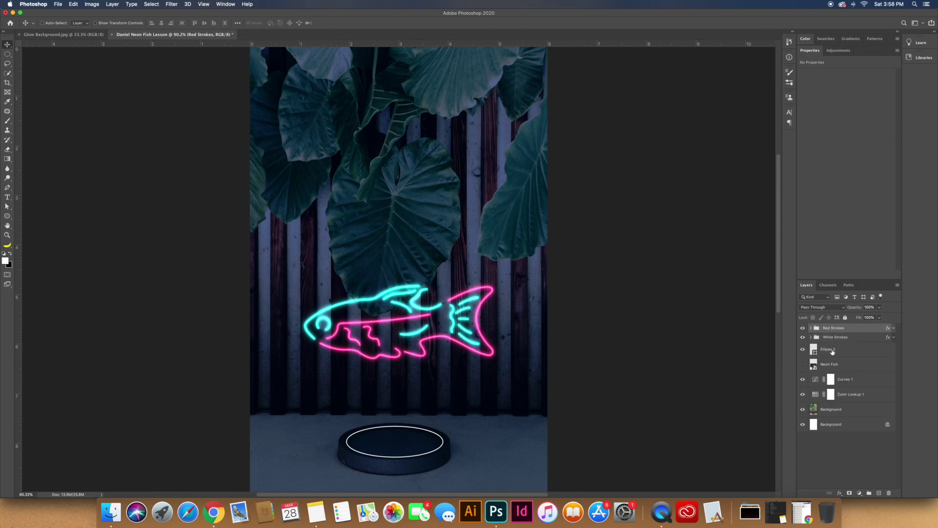
# Rename the Ellipse 2 layer Ground Oval Light and copy the Red Strokes group's layer style onto it
pyautogui.doubleClick(831, 350)
pyautogui.write('Gro')
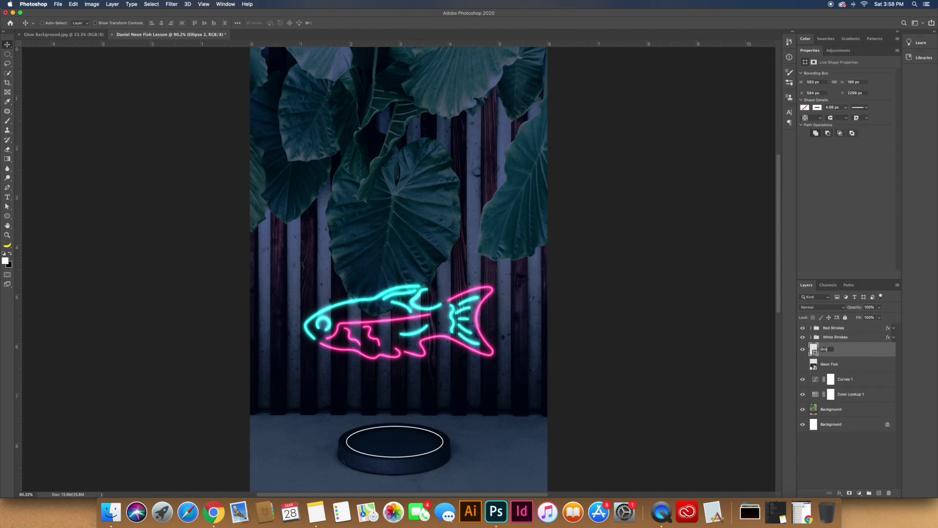
pyautogui.press('Return')
pyautogui.moveTo(885, 329)
pyautogui.mouseDown()
pyautogui.moveTo(876, 343)
pyautogui.moveTo(890, 349)
pyautogui.mouseUp()
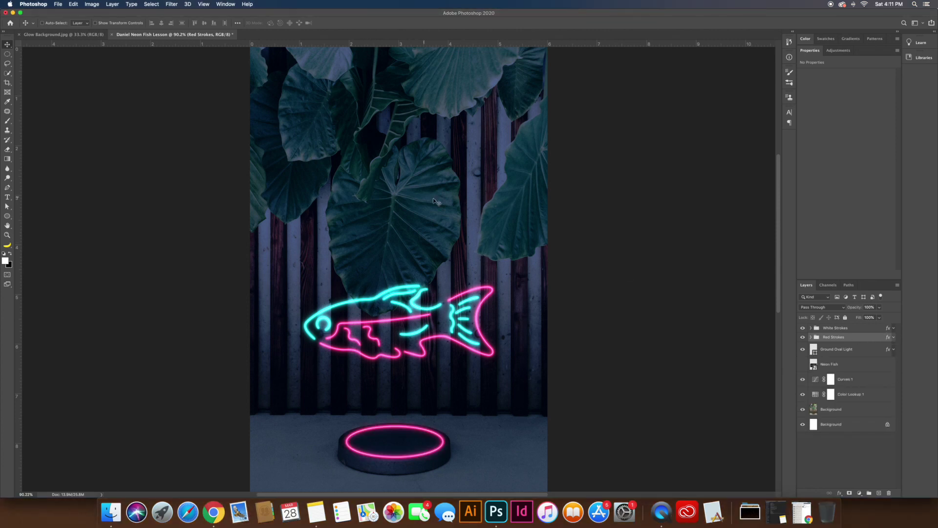
# Add a cyan 1dffff Solid Color fill layer above the White Strokes group and duplicate it three times
pyautogui.click(867, 330)
pyautogui.click(859, 493)
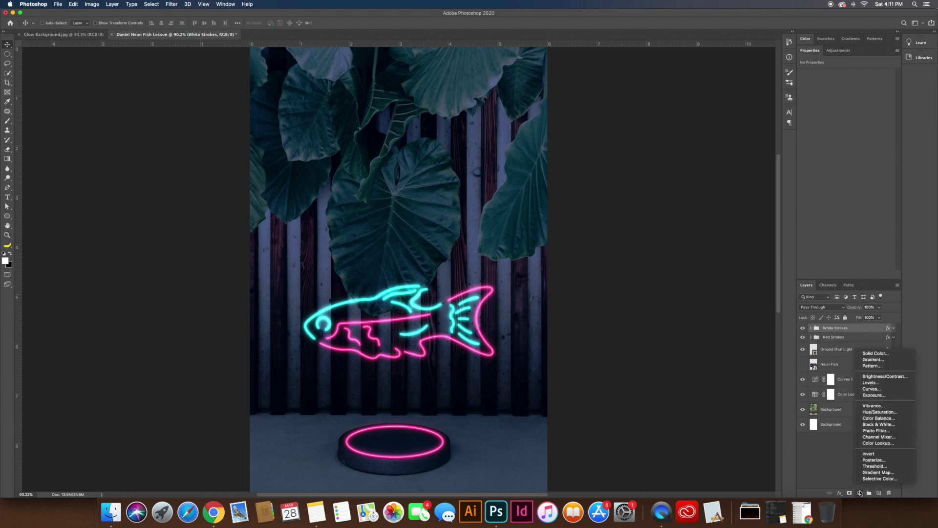
pyautogui.click(875, 354)
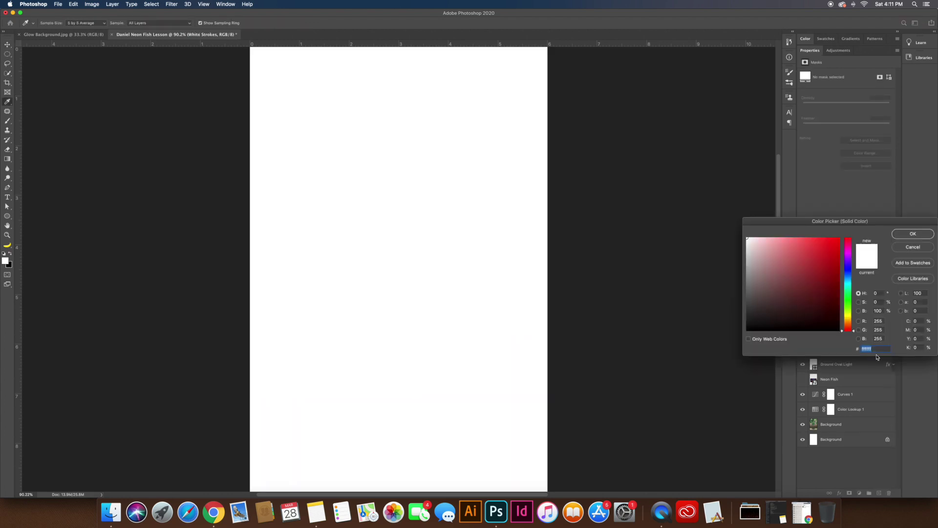
pyautogui.write('1df')
pyautogui.write('fff')
pyautogui.press('Return')
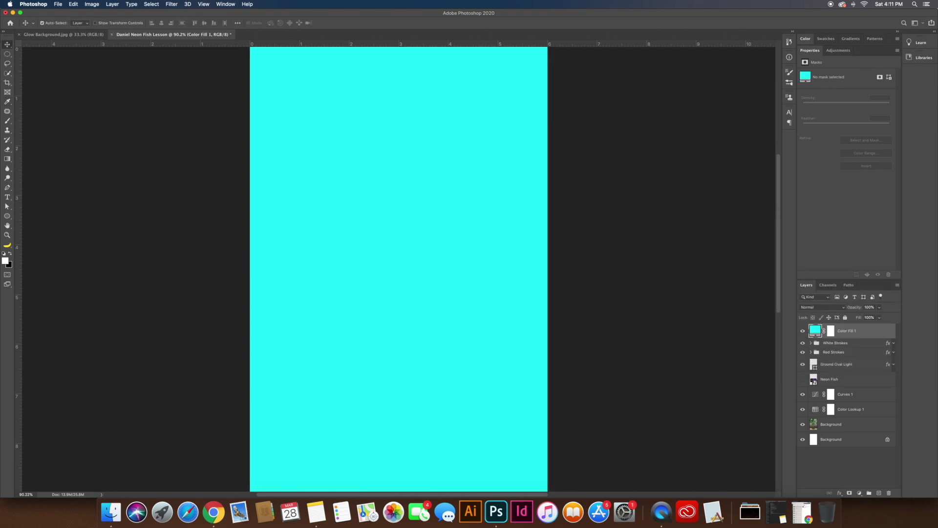
pyautogui.press('super+j')
pyautogui.press('super+j')
pyautogui.press('super+j')
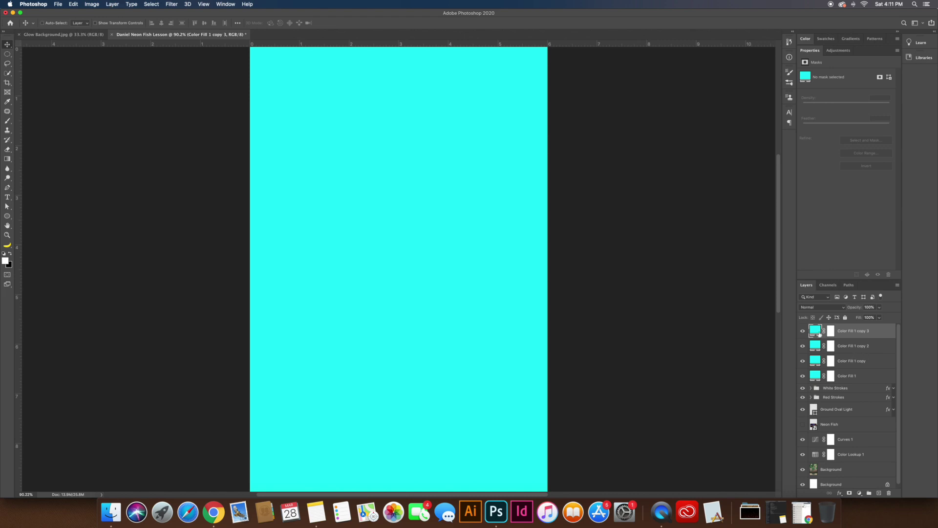
# Change the color of the two lowest Solid Color fill layers to pink ff0066
pyautogui.doubleClick(815, 361)
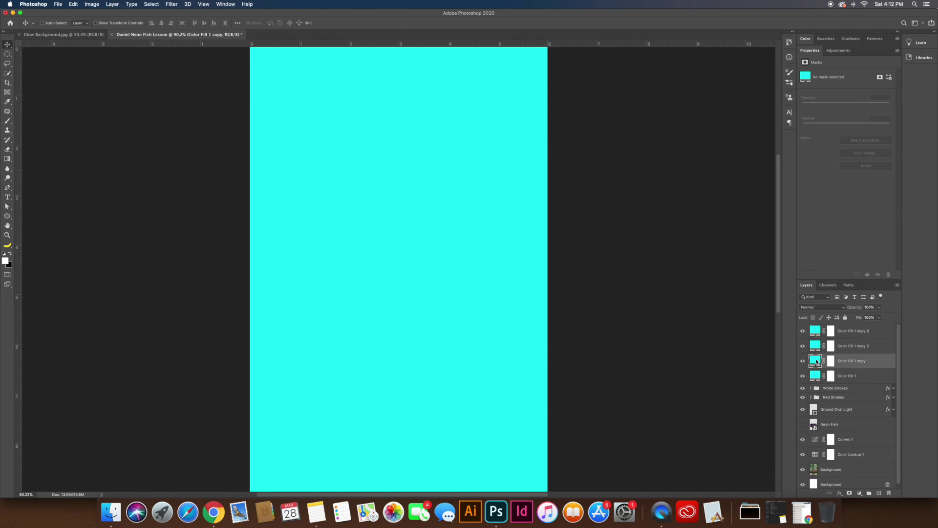
pyautogui.write('ff0066')
pyautogui.click(912, 233)
pyautogui.click(819, 376)
pyautogui.doubleClick(819, 377)
pyautogui.write('ff0066')
pyautogui.click(913, 233)
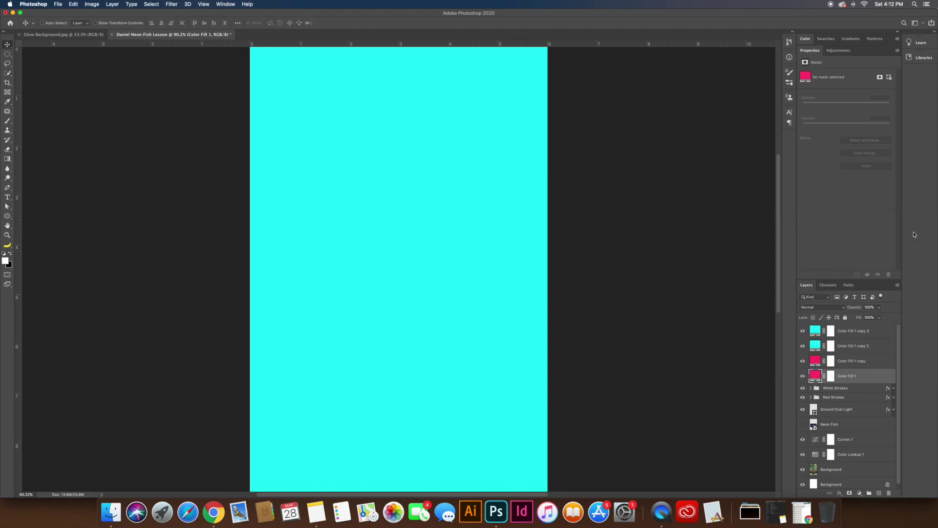
# Rename the four fill layers from top to bottom as Faded Glow, Pin Point Glow, Faded Glow and Pin Point Glow
pyautogui.doubleClick(852, 332)
pyautogui.write('Faded Glow')
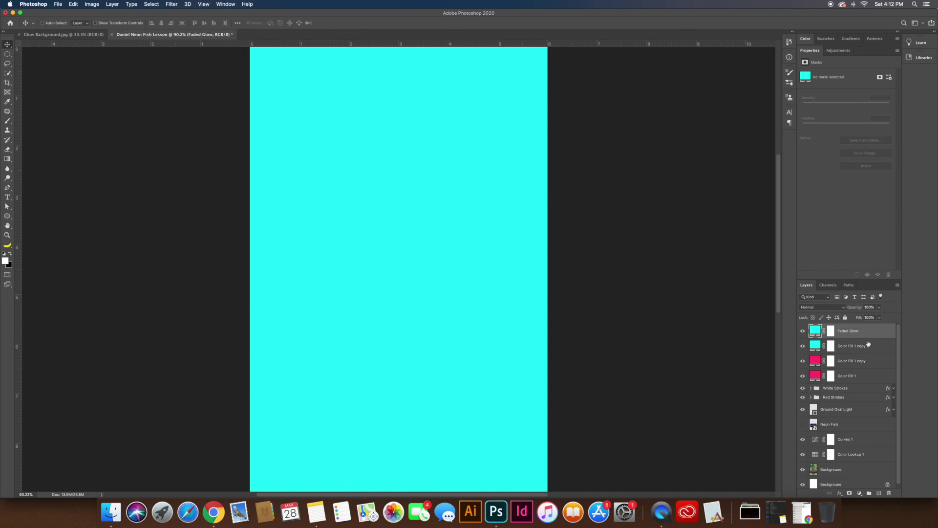
pyautogui.press('Tab')
pyautogui.write('Pi')
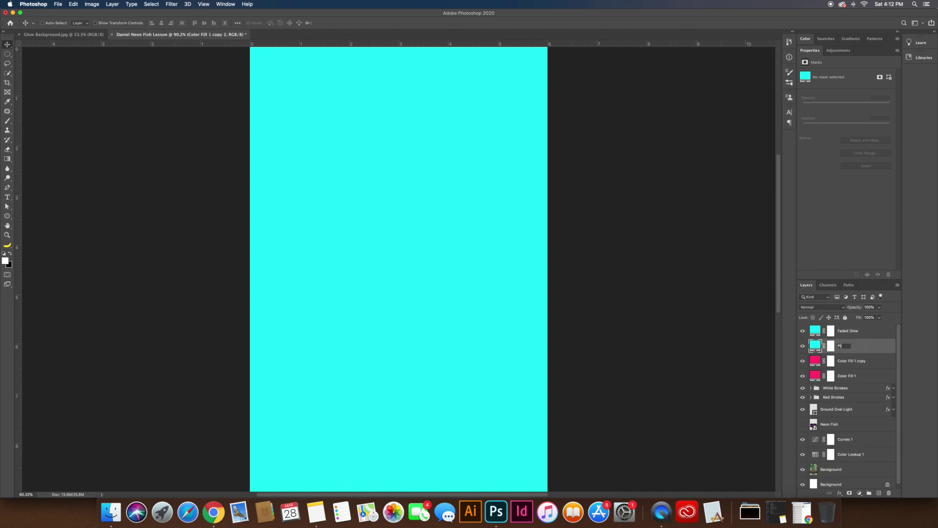
pyautogui.write('n Point Glow')
pyautogui.press('Tab')
pyautogui.write('Faded Glow')
pyautogui.press('Tab')
pyautogui.write('Pi')
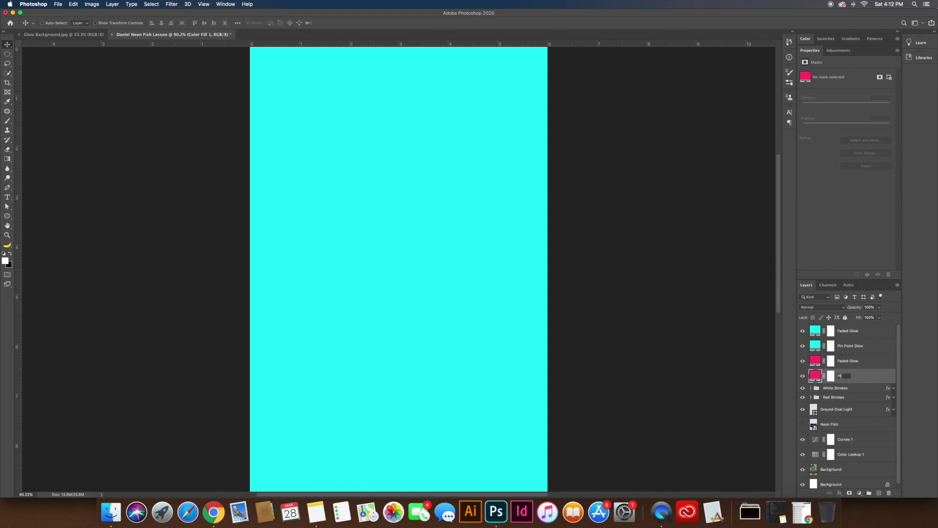
pyautogui.press('Return')
# Invert the layer masks of all four glow fill layers to black
pyautogui.click(832, 334)
pyautogui.press('super+i')
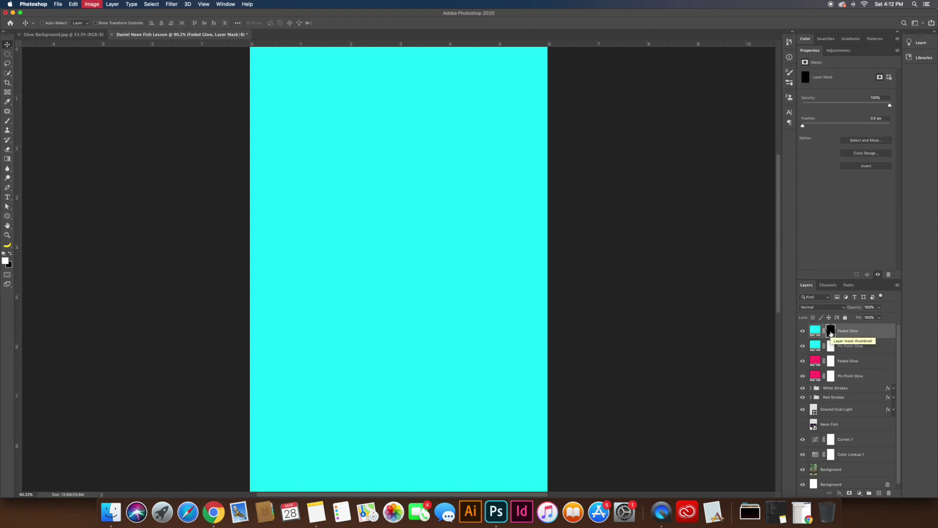
pyautogui.click(830, 346)
pyautogui.press('super+i')
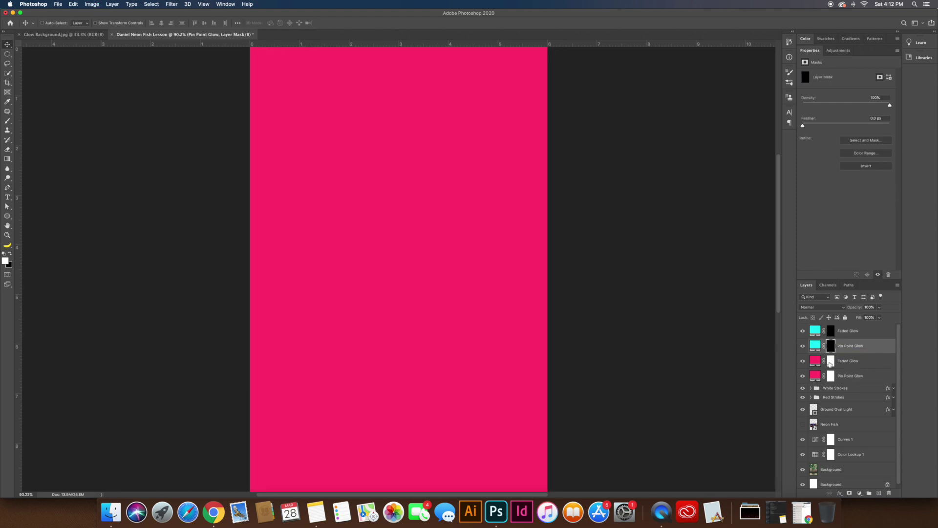
pyautogui.click(830, 361)
pyautogui.press('super+i')
pyautogui.click(831, 376)
pyautogui.press('super+i')
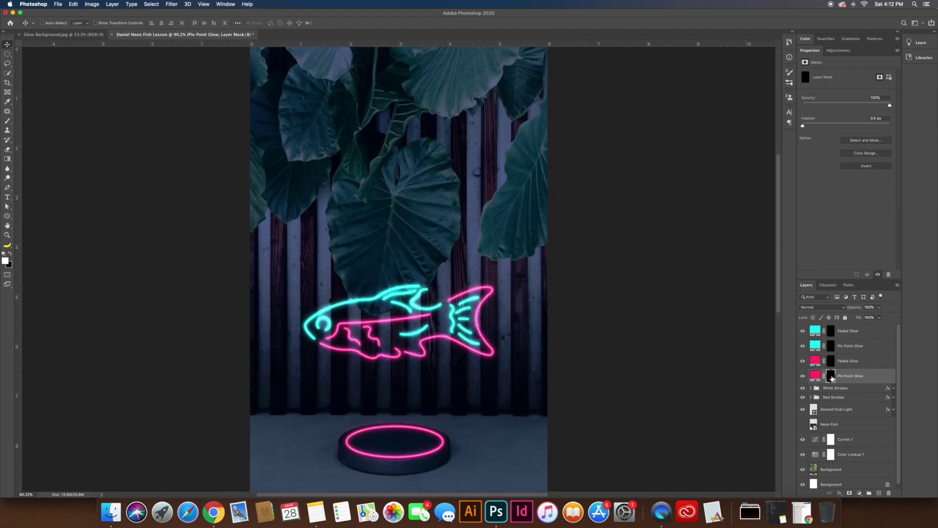
# Set the blend mode of all four Faded Glow and Pin Point Glow layers to Soft Light
pyautogui.click(860, 332)
pyautogui.click(827, 308)
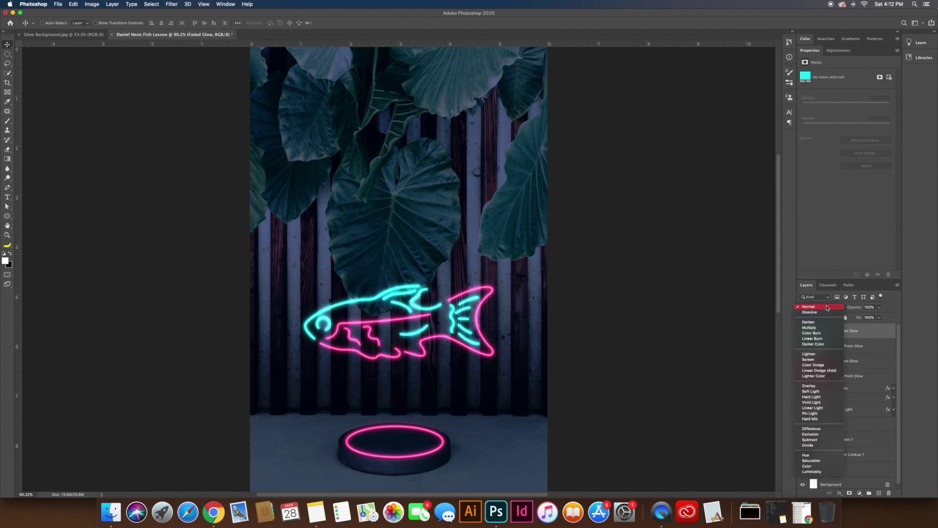
pyautogui.click(825, 391)
pyautogui.click(876, 347)
pyautogui.click(827, 308)
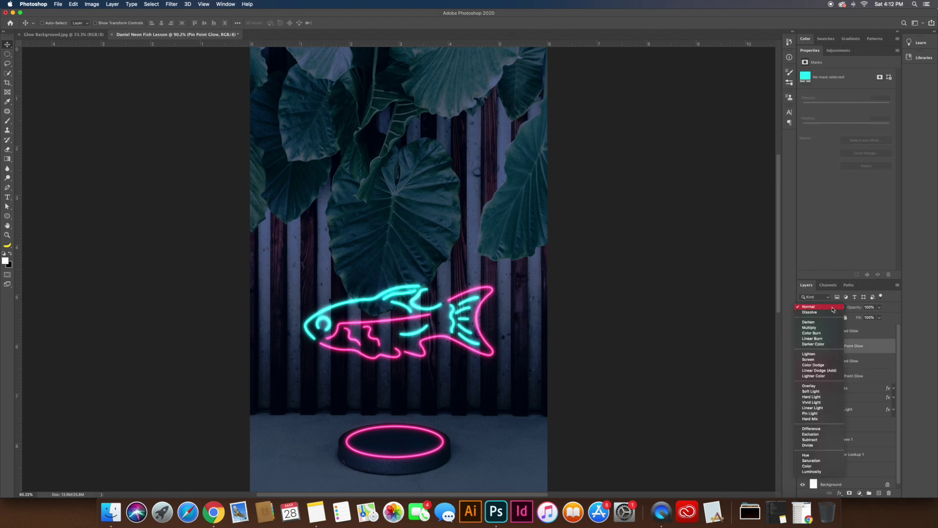
pyautogui.click(826, 391)
pyautogui.click(874, 361)
pyautogui.click(827, 307)
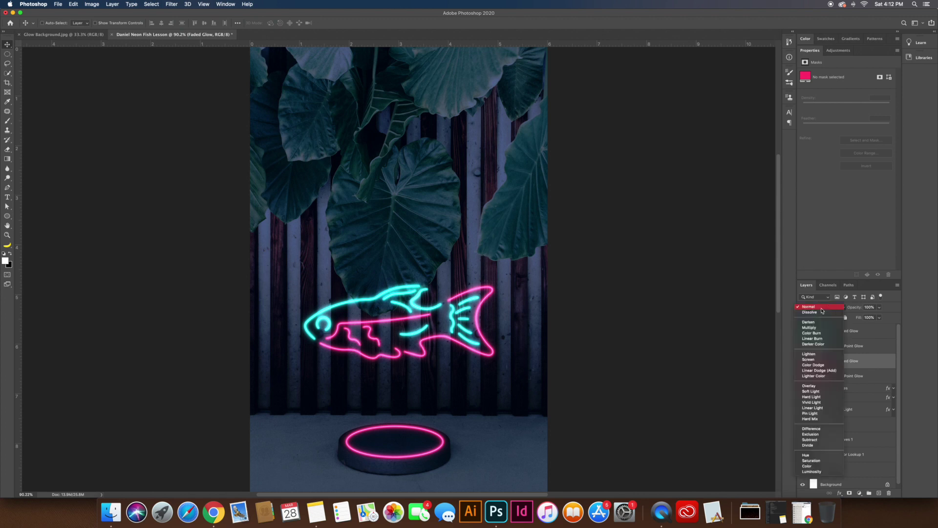
pyautogui.click(825, 391)
pyautogui.click(819, 308)
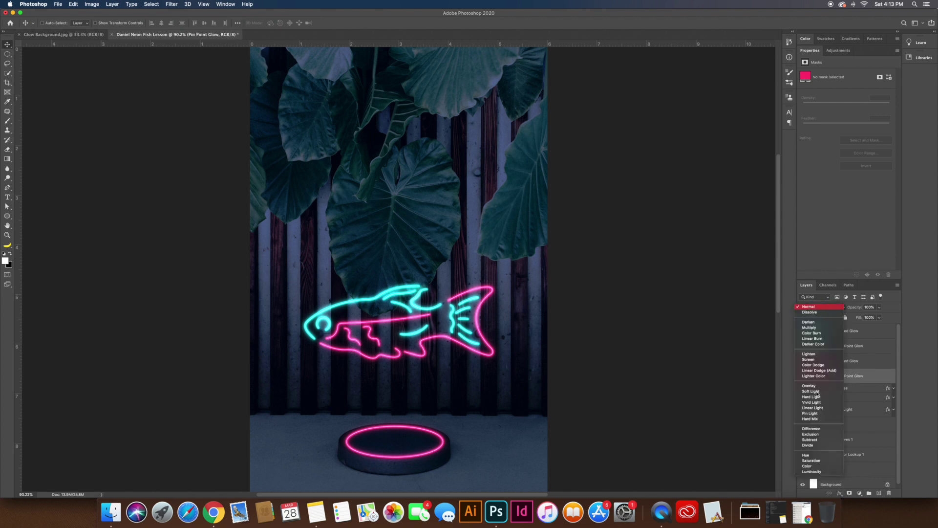
pyautogui.click(815, 394)
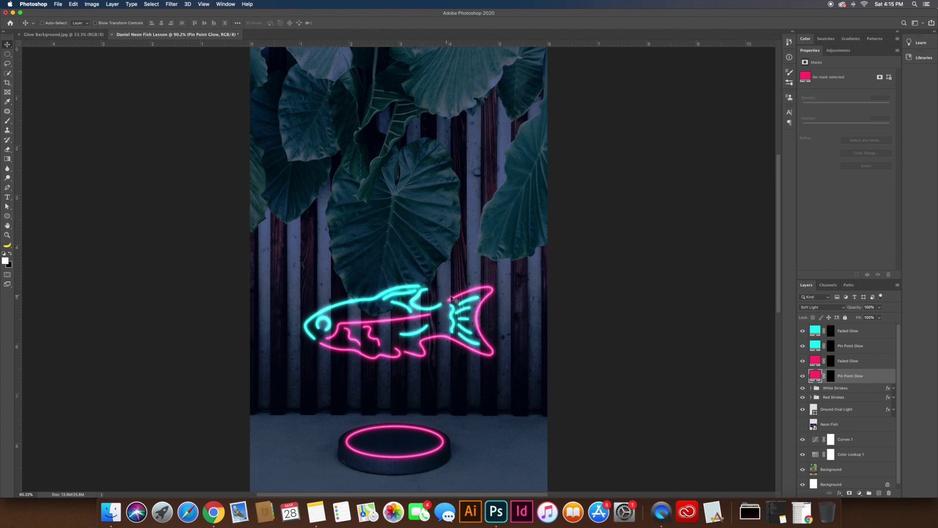
# Target the pink Pin Point Glow mask and set up a soft round white brush in Normal mode
pyautogui.click(831, 376)
pyautogui.click(7, 122)
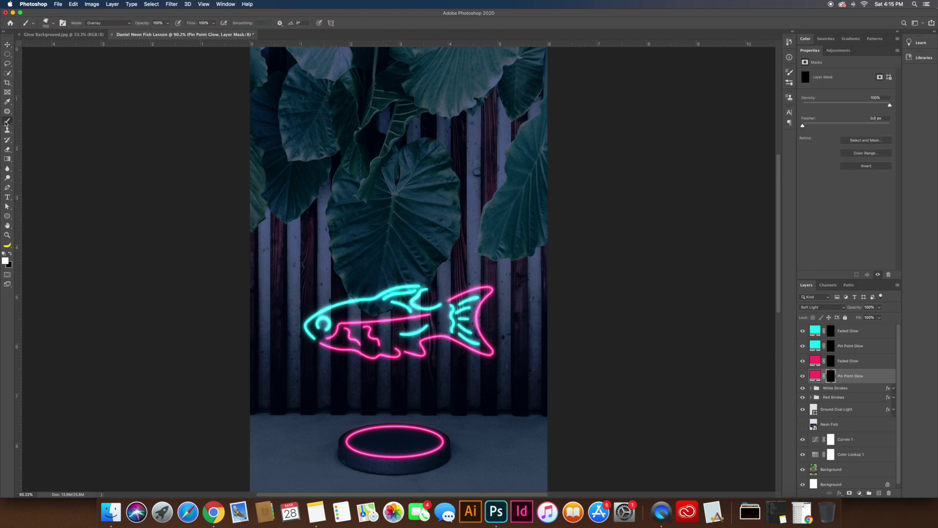
pyautogui.click(6, 261)
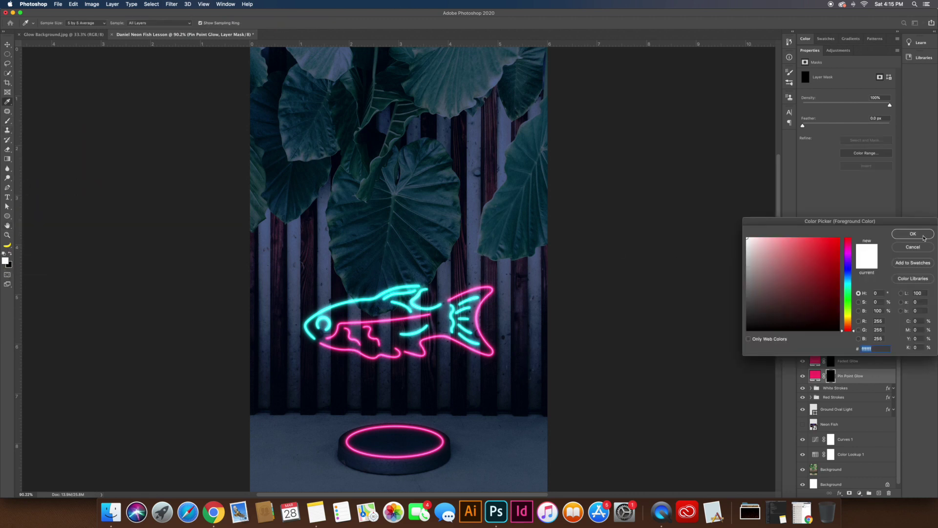
pyautogui.click(913, 234)
pyautogui.click(99, 23)
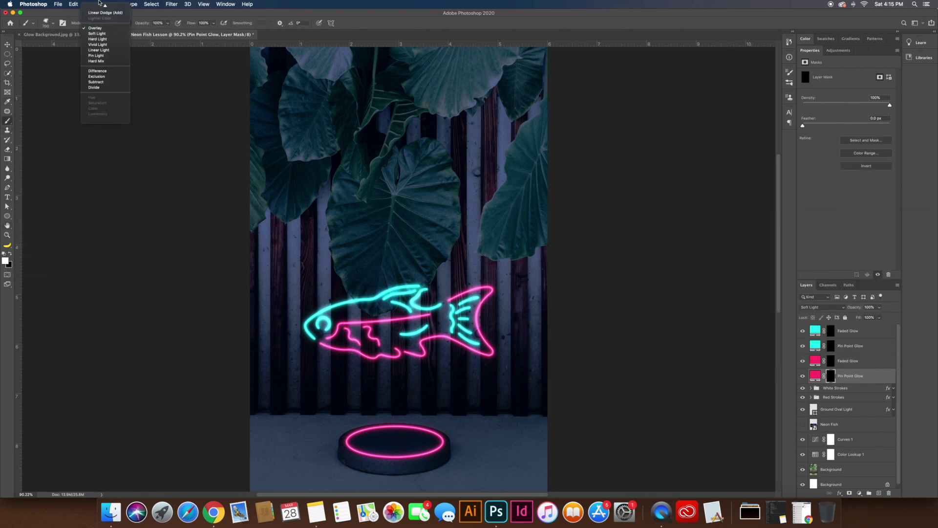
pyautogui.click(95, 7)
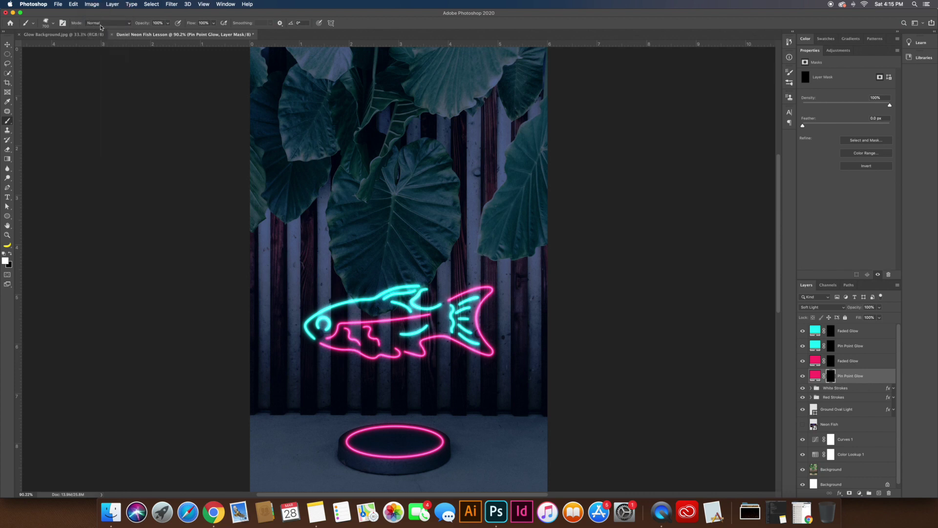
pyautogui.click(53, 24)
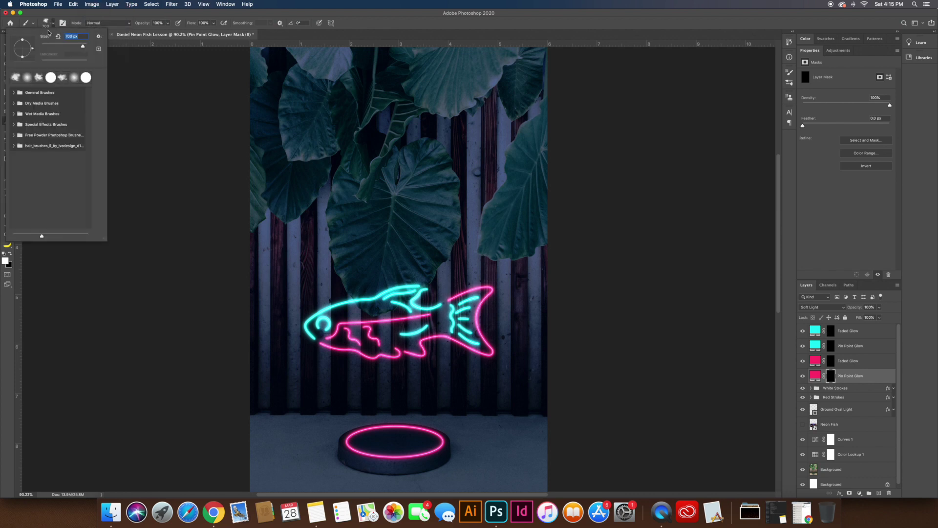
pyautogui.write('135')
pyautogui.press('Return')
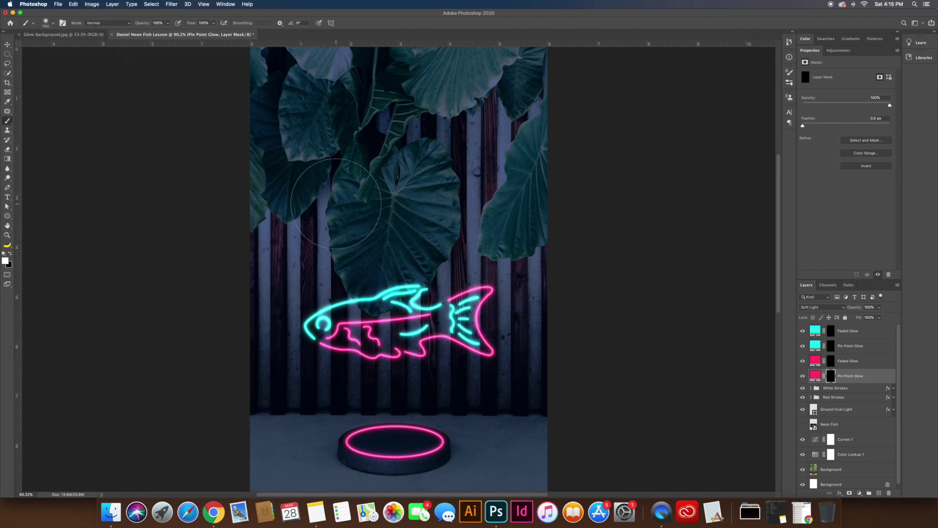
# Paint the pink Pin Point Glow mask in white along the pink strokes around the fish's head and front body
pyautogui.press('z')
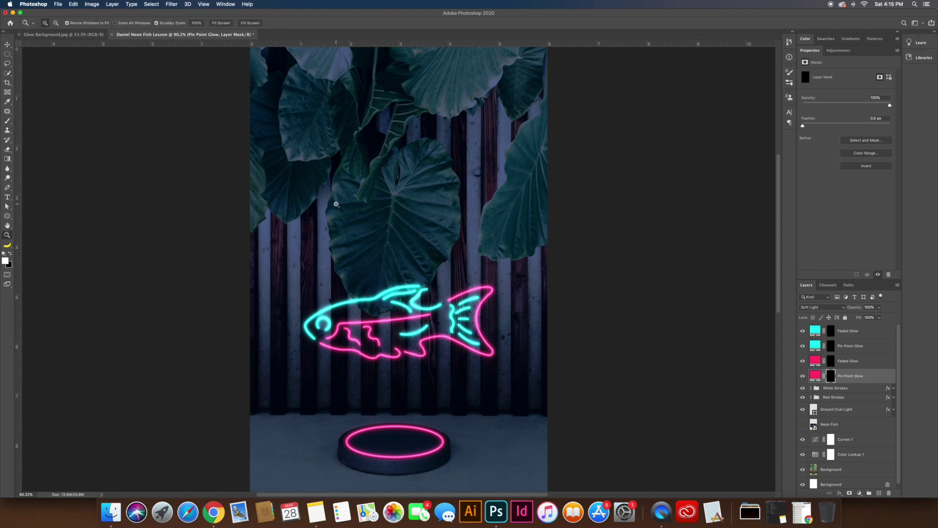
pyautogui.moveTo(331, 337)
pyautogui.mouseDown()
pyautogui.moveTo(356, 329)
pyautogui.moveTo(383, 340)
pyautogui.mouseUp()
pyautogui.press('b')
pyautogui.moveTo(296, 346); pyautogui.dragTo(318, 344)
pyautogui.moveTo(373, 257); pyautogui.dragTo(423, 276)
pyautogui.moveTo(442, 324); pyautogui.dragTo(532, 389)
pyautogui.moveTo(557, 268)
pyautogui.mouseDown()
pyautogui.moveTo(625, 317)
pyautogui.moveTo(667, 398)
pyautogui.mouseUp()
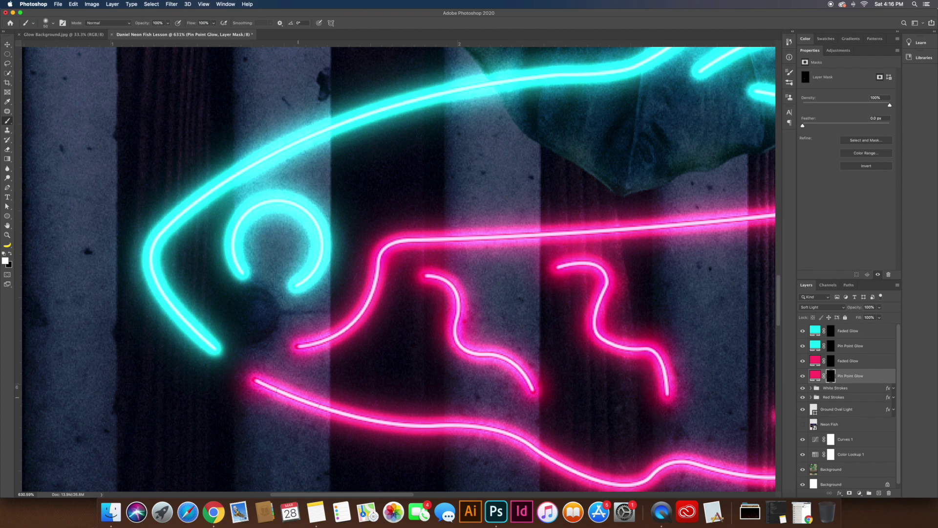
# Continue painting the pink Pin Point Glow mask along the pink strokes of the rear body and tail fin
pyautogui.hscroll(10, 667, 398)
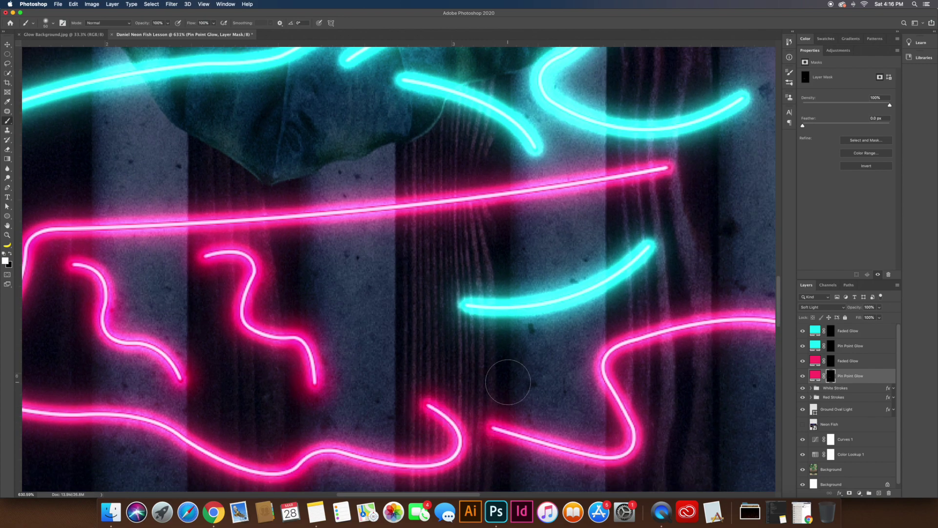
pyautogui.hscroll(8, 210, 405)
pyautogui.hscroll(7, 397, 327)
pyautogui.scroll(-3, 398, 327)
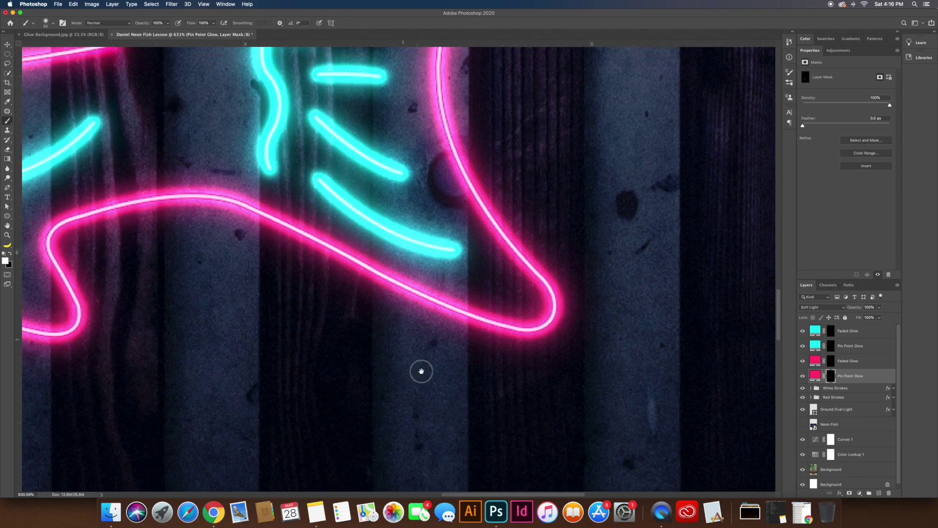
pyautogui.scroll(2, 488, 352)
pyautogui.scroll(5, 88, 301)
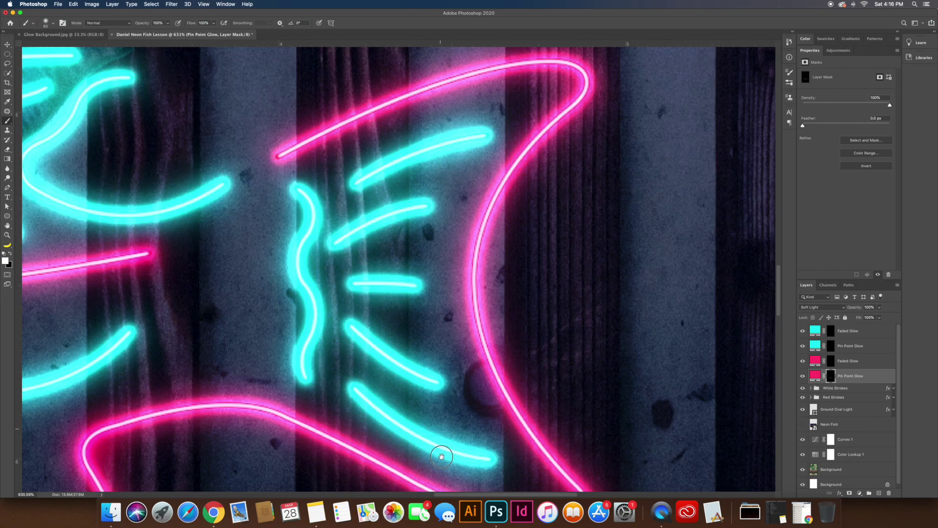
pyautogui.scroll(-2, 149, 294)
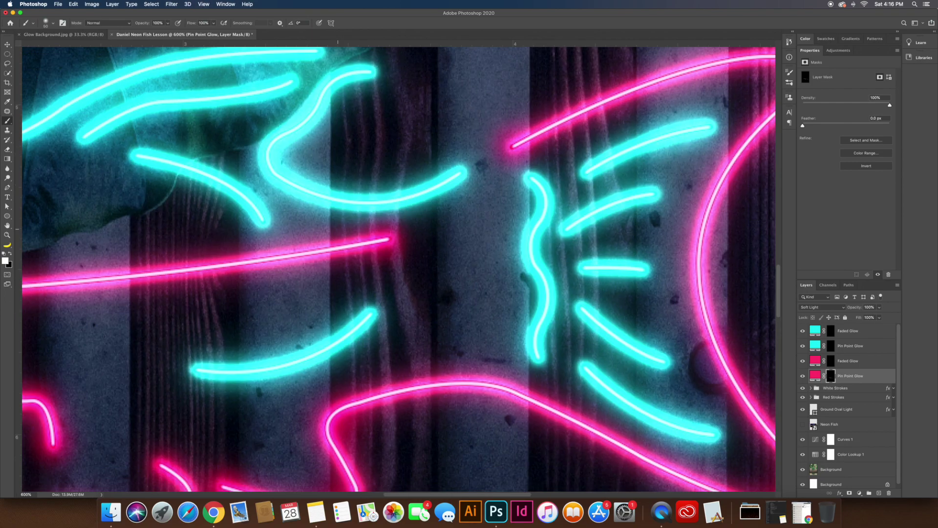
pyautogui.hscroll(-3, 489, 293)
pyautogui.scroll(-1, 489, 293)
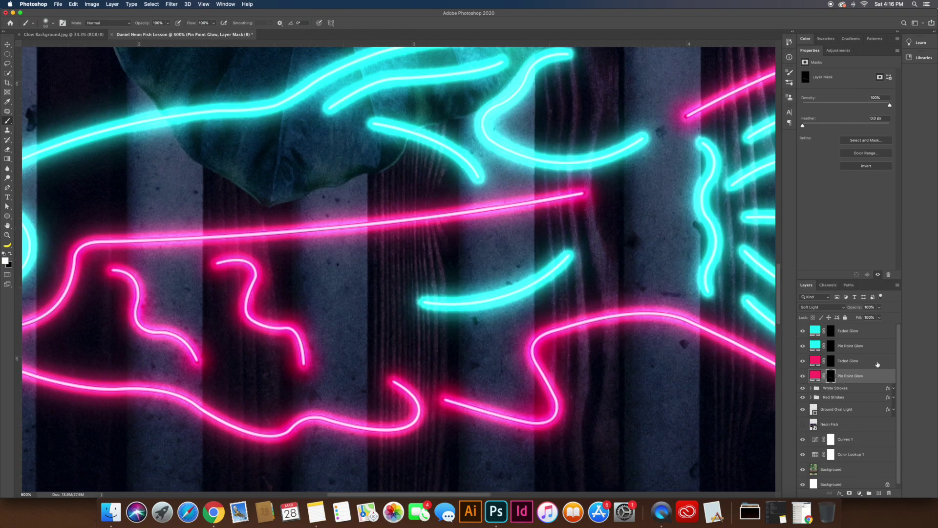
# Target the pink Faded Glow mask and enlarge the soft white brush for a wide glow
pyautogui.click(832, 362)
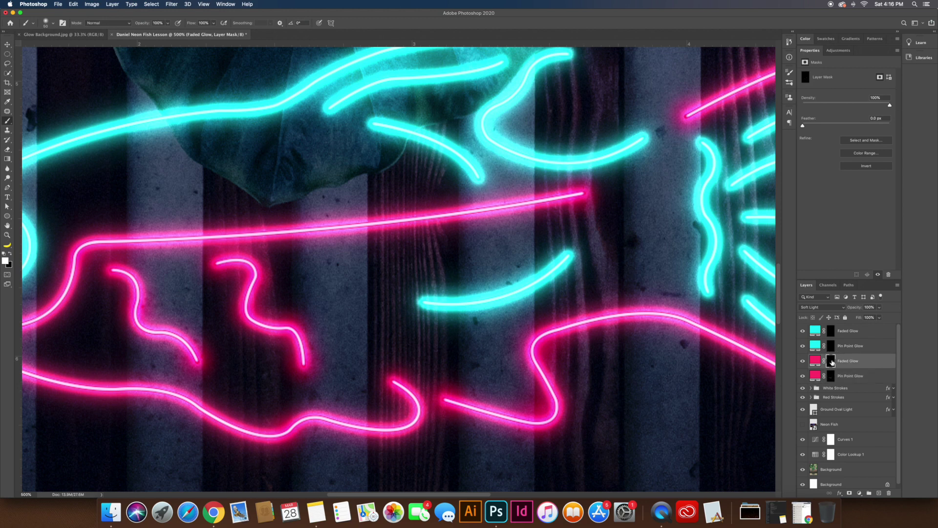
pyautogui.click(53, 23)
pyautogui.moveTo(54, 48); pyautogui.dragTo(66, 49)
pyautogui.click(174, 162)
pyautogui.press(']')
pyautogui.press(']')
pyautogui.press(']')
pyautogui.press(']')
pyautogui.scroll(-5, 228, 308)
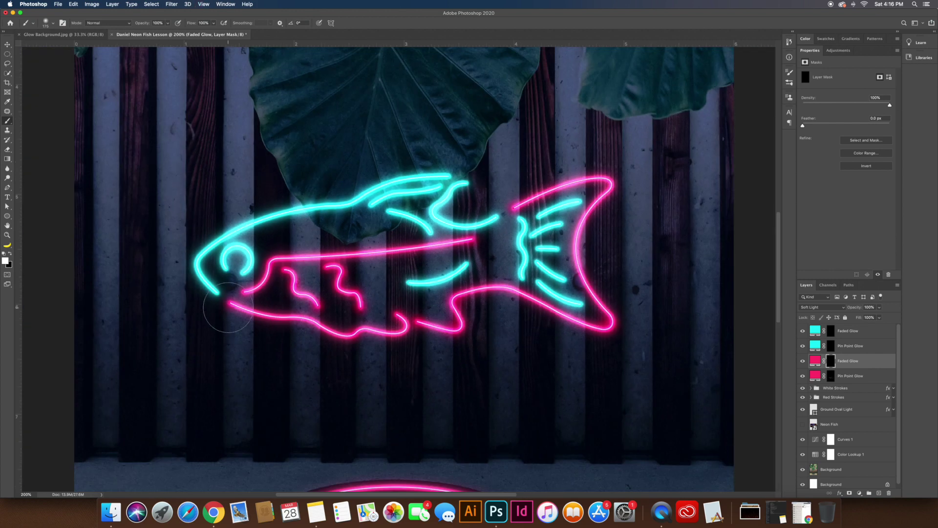
pyautogui.press(']')
pyautogui.press(']')
# Paint the pink Faded Glow mask in white around the fish's pink body, belly and tail strokes
pyautogui.click(236, 303)
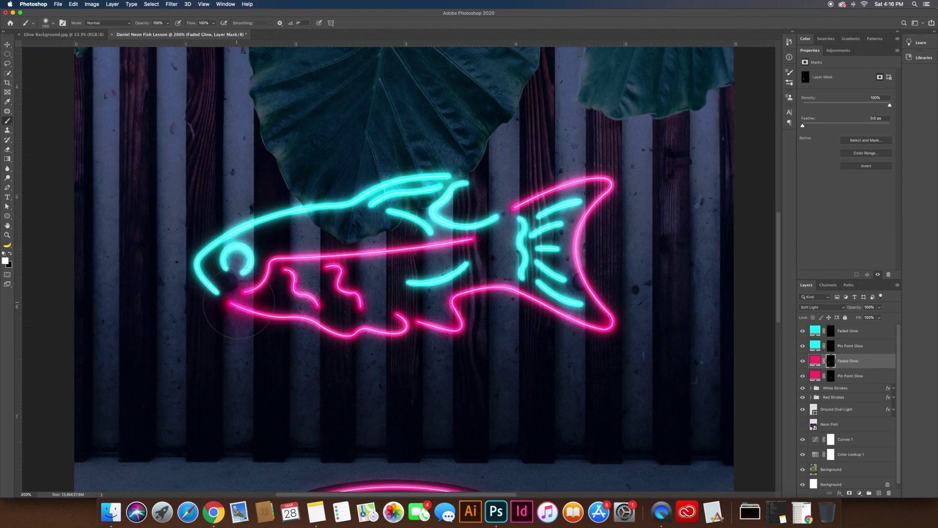
pyautogui.click(378, 305)
pyautogui.click(288, 261)
pyautogui.click(479, 251)
pyautogui.click(520, 188)
pyautogui.click(617, 182)
pyautogui.click(570, 156)
pyautogui.click(624, 333)
pyautogui.click(494, 320)
pyautogui.click(414, 341)
pyautogui.click(332, 354)
pyautogui.click(258, 338)
pyautogui.click(341, 299)
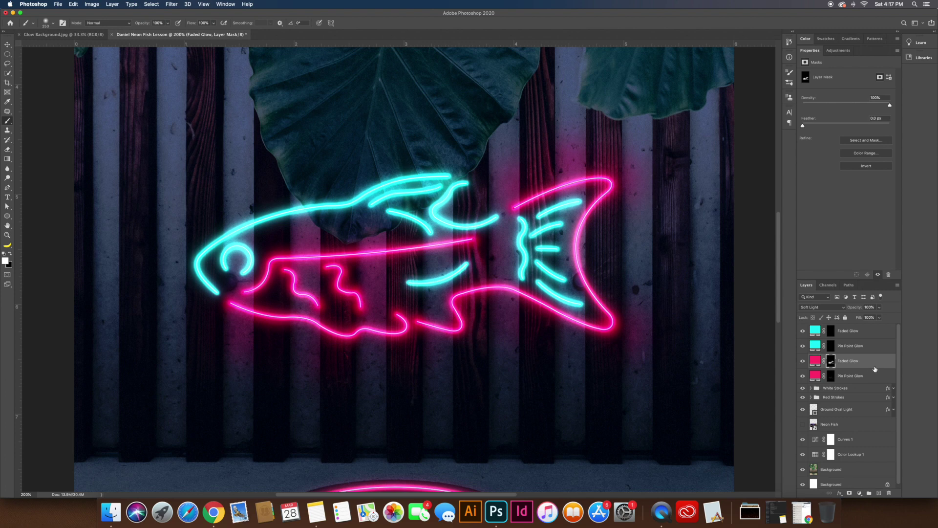
# Lower the opacity of the pink Faded Glow and Pin Point Glow layers, toggling their visibility to compare the effect
pyautogui.click(880, 308)
pyautogui.click(872, 318)
pyautogui.click(804, 362)
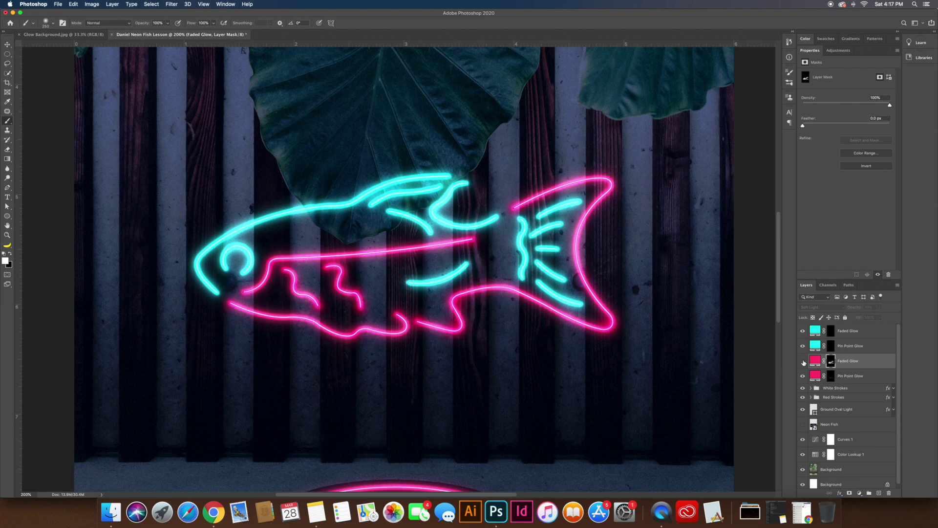
pyautogui.click(873, 376)
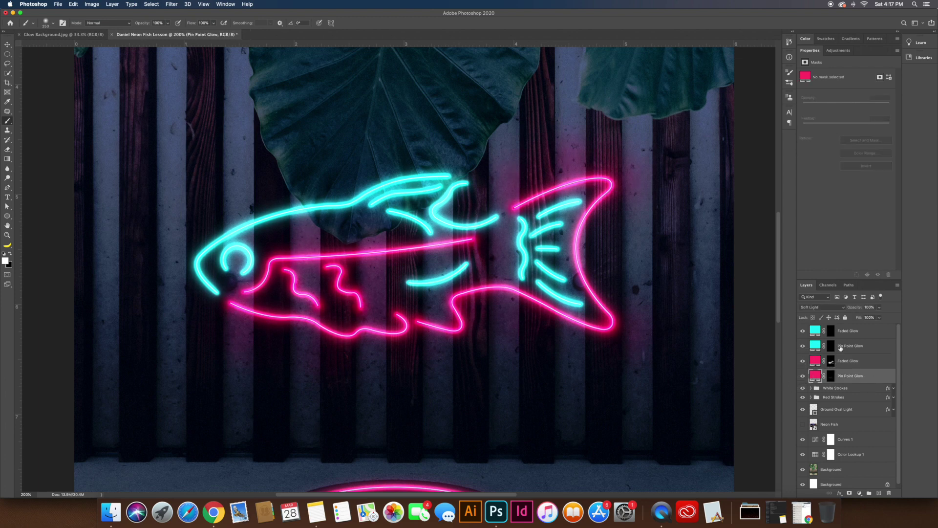
pyautogui.moveTo(878, 309); pyautogui.dragTo(870, 318)
pyautogui.click(803, 376)
# Target the cyan Pin Point Glow mask and shrink the brush for close work along the strokes
pyautogui.click(831, 346)
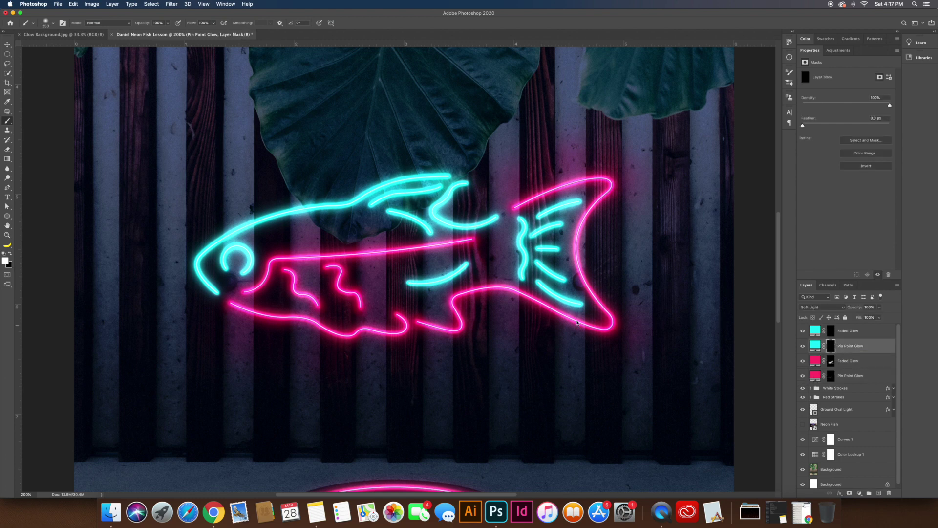
pyautogui.press('[')
pyautogui.press('[')
pyautogui.press('[')
pyautogui.press('[')
pyautogui.press('[')
pyautogui.press('[')
pyautogui.press('[')
# Paint the cyan Pin Point Glow mask in white along the cyan strokes of the fish's head and eye
pyautogui.scroll(5, 223, 278)
pyautogui.click(199, 314)
pyautogui.click(198, 313)
pyautogui.press(']')
pyautogui.press(']')
pyautogui.click(223, 254)
pyautogui.click(270, 261)
pyautogui.click(228, 183)
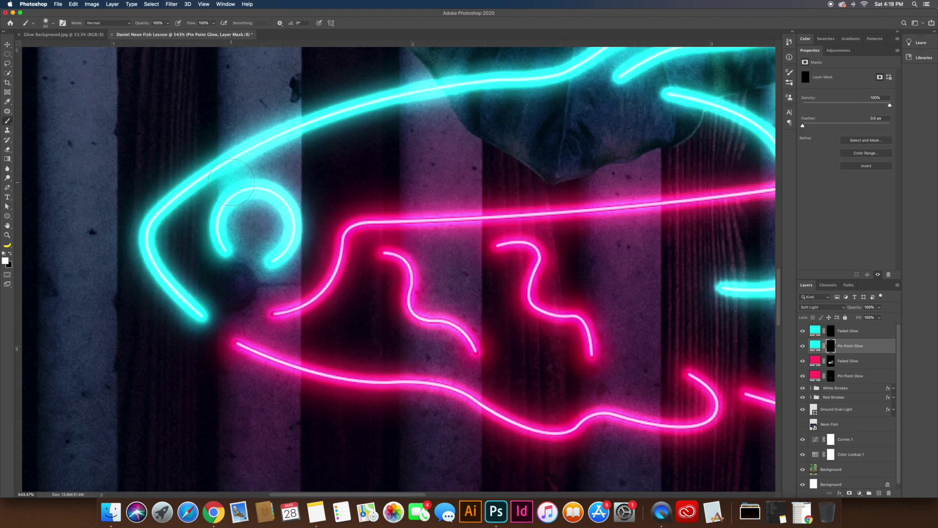
# Continue painting the cyan Pin Point Glow mask along the cyan strokes of the back, fins and tail
pyautogui.moveTo(518, 128); pyautogui.dragTo(340, 121)
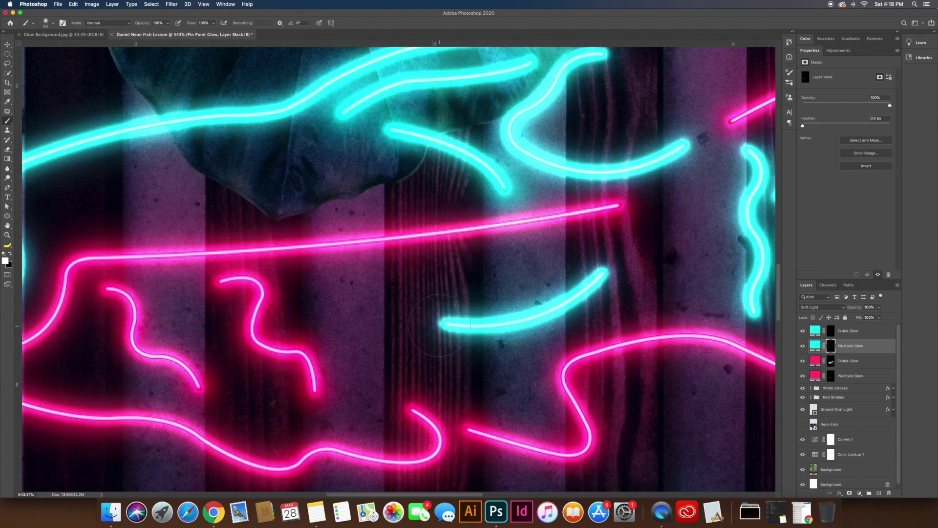
pyautogui.moveTo(643, 108); pyautogui.dragTo(614, 210)
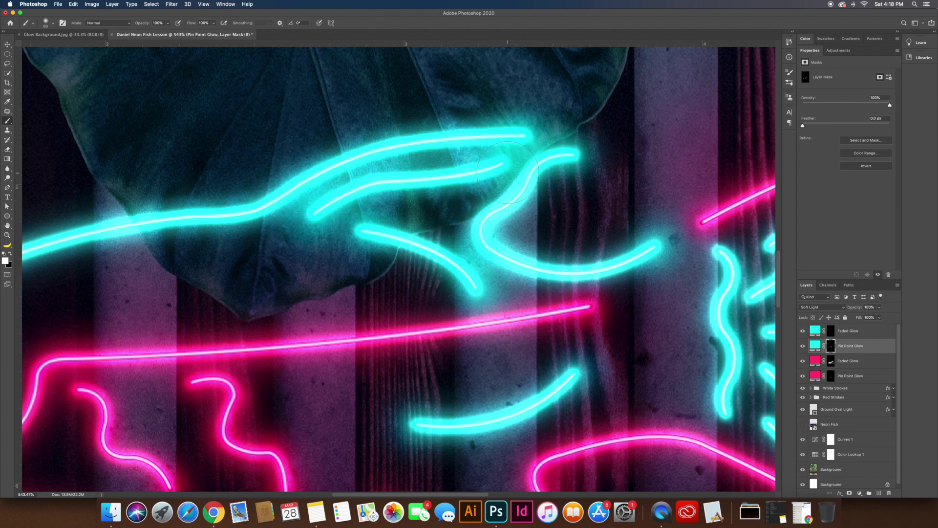
pyautogui.hscroll(10, 508, 172)
pyautogui.scroll(-5, 508, 172)
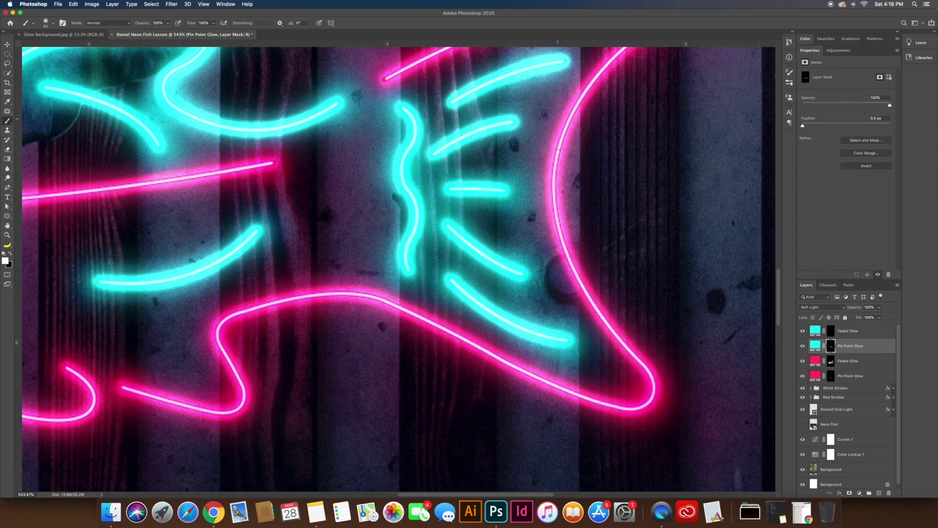
pyautogui.scroll(5, 618, 181)
pyautogui.hscroll(1, 617, 180)
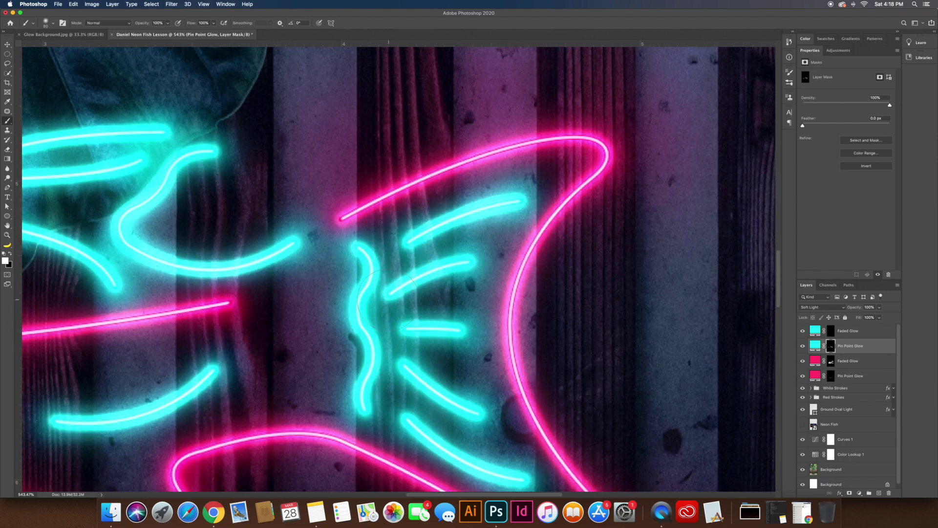
# Target the cyan Faded Glow mask and enlarge the soft brush well beyond the stroke width
pyautogui.press('super+minus')
pyautogui.press('super+minus')
pyautogui.press('super+minus')
pyautogui.press('super+minus')
pyautogui.press('super+minus')
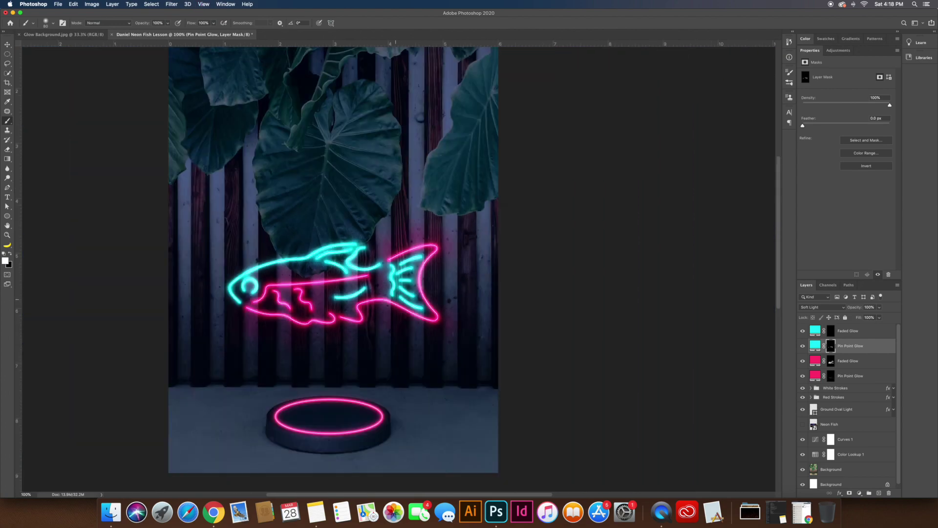
pyautogui.press('super+plus')
pyautogui.moveTo(231, 261); pyautogui.dragTo(406, 257)
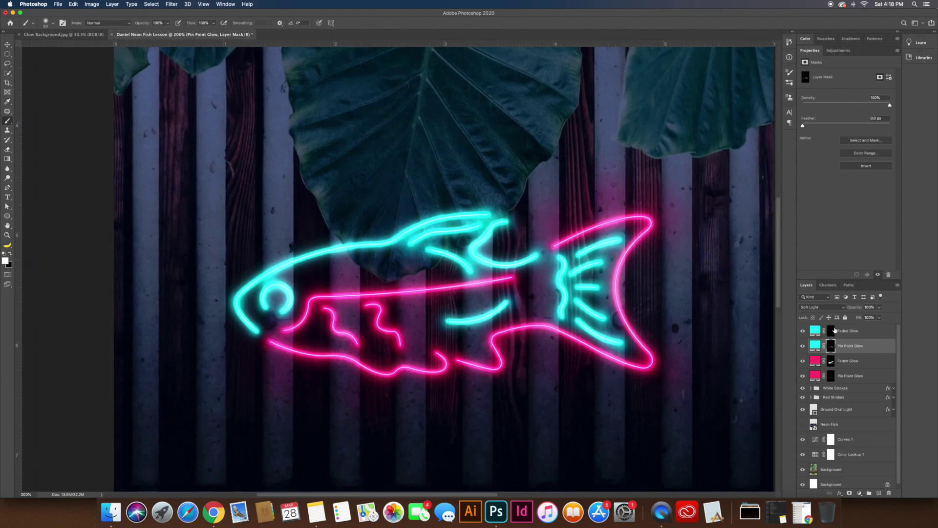
pyautogui.click(832, 331)
pyautogui.press(']')
pyautogui.press(']')
pyautogui.press(']')
pyautogui.press(']')
pyautogui.press(']')
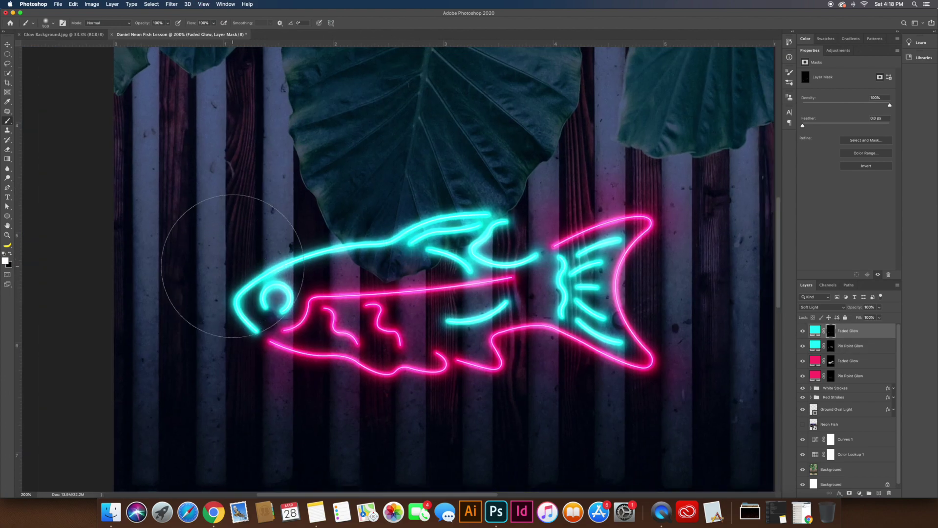
# Paint the cyan Faded Glow mask in white over the wall by the head and the large leaf above the fish
pyautogui.click(233, 266)
pyautogui.click(485, 173)
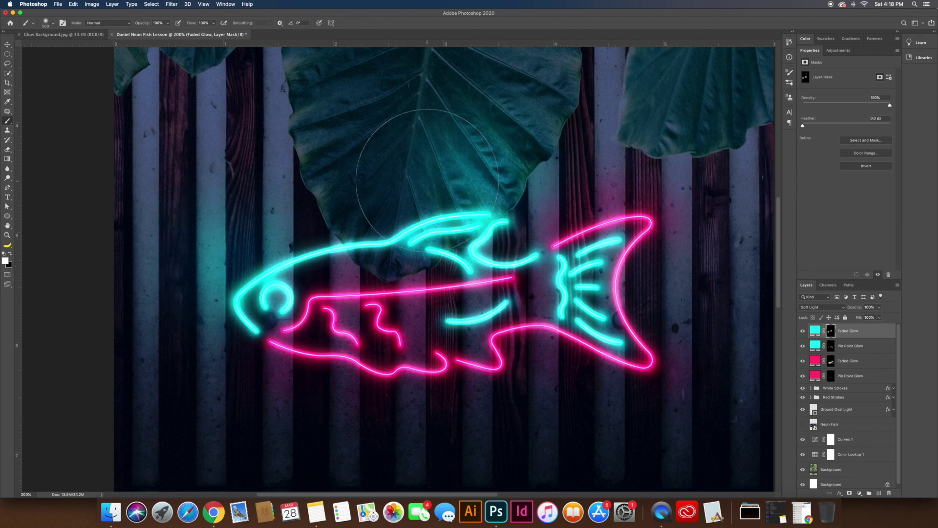
pyautogui.click(388, 192)
pyautogui.click(319, 196)
# Paint the cyan Faded Glow mask around the tail and fin strokes with a smaller brush
pyautogui.press('[')
pyautogui.press('[')
pyautogui.press('[')
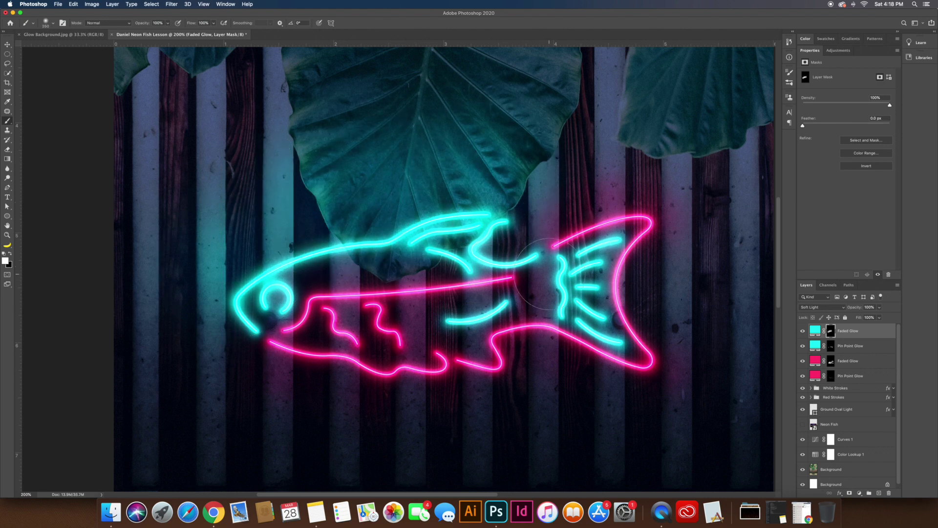
pyautogui.click(550, 276)
pyautogui.click(616, 244)
pyautogui.press(']')
pyautogui.click(619, 334)
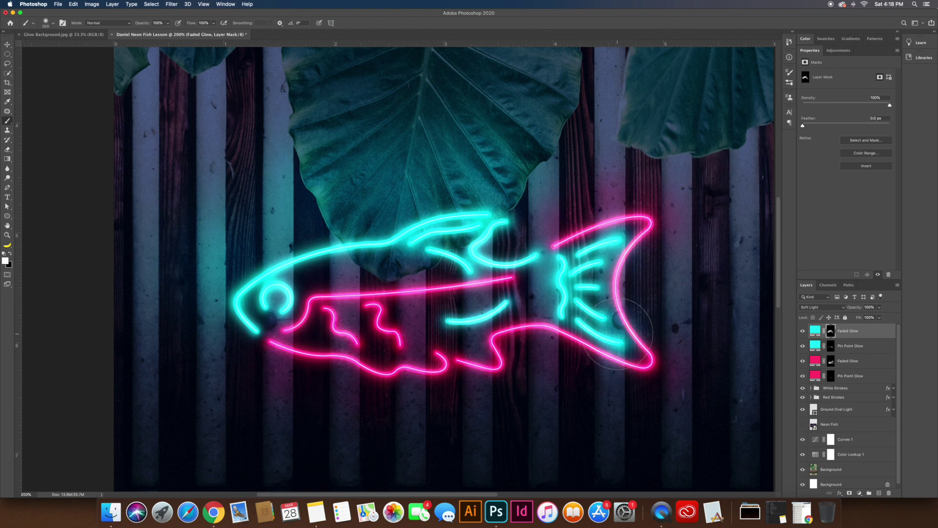
pyautogui.click(443, 318)
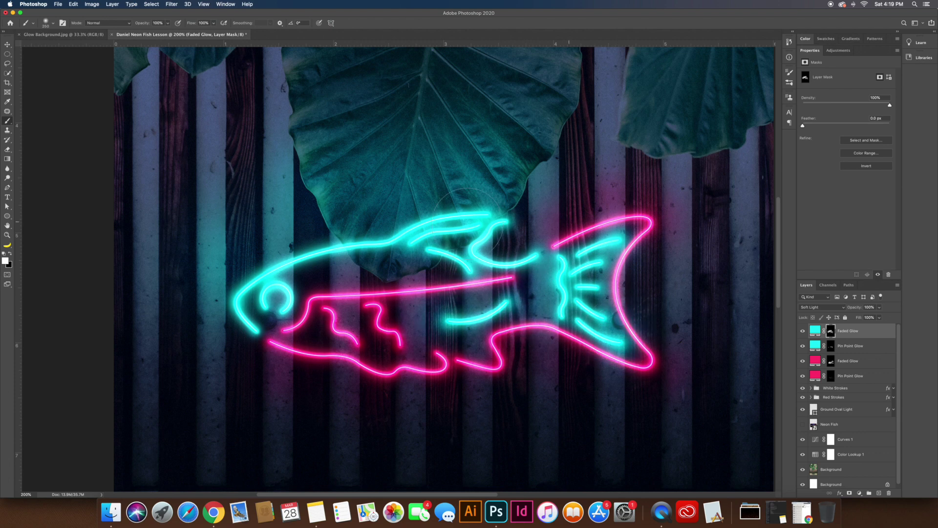
pyautogui.click(429, 259)
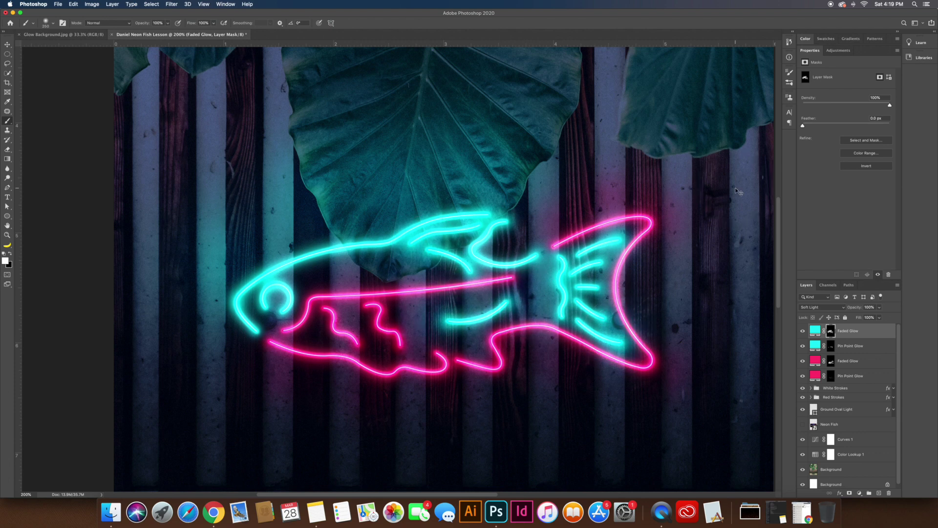
# Lower the cyan Faded Glow layer's opacity, set the cyan Pin Point Glow layer to 75% opacity, and compare the glow on and off
pyautogui.press('super+0')
pyautogui.click(880, 309)
pyautogui.moveTo(879, 316); pyautogui.dragTo(871, 318)
pyautogui.click(870, 343)
pyautogui.click(879, 307)
pyautogui.click(890, 308)
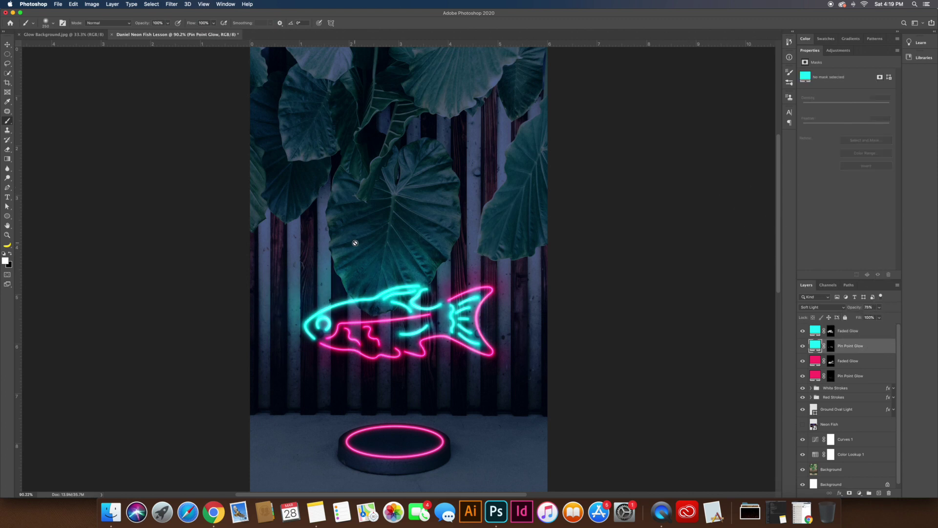
pyautogui.click(802, 332)
pyautogui.click(803, 332)
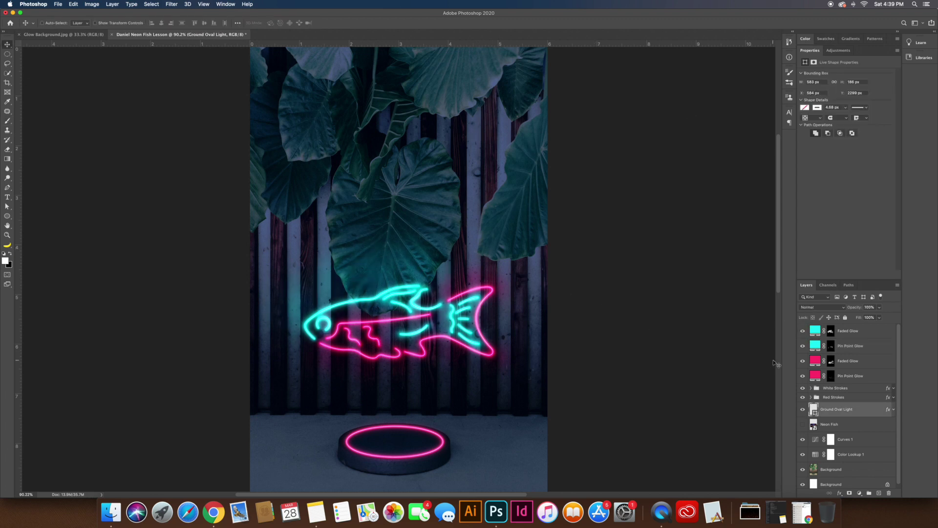
# Add a white Solid Color fill layer directly above the Curves 1 layer
pyautogui.click(862, 439)
pyautogui.click(859, 493)
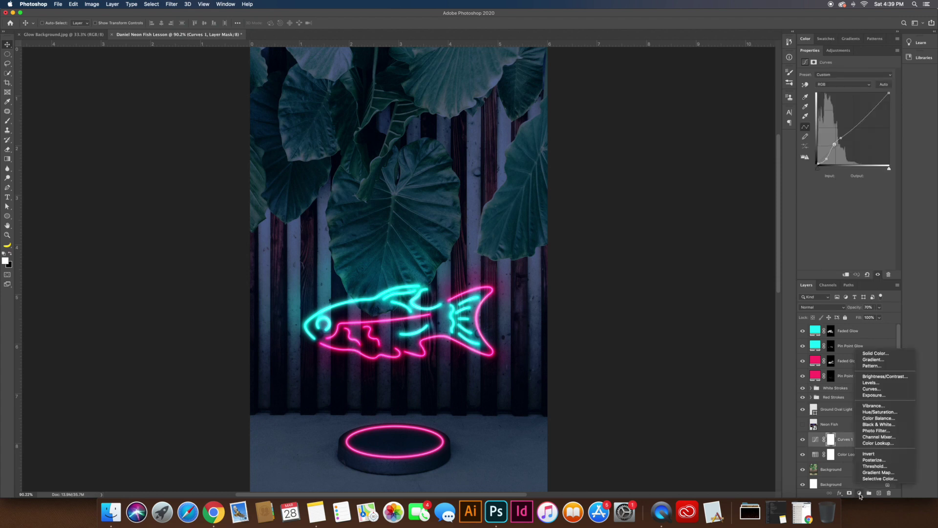
pyautogui.click(875, 353)
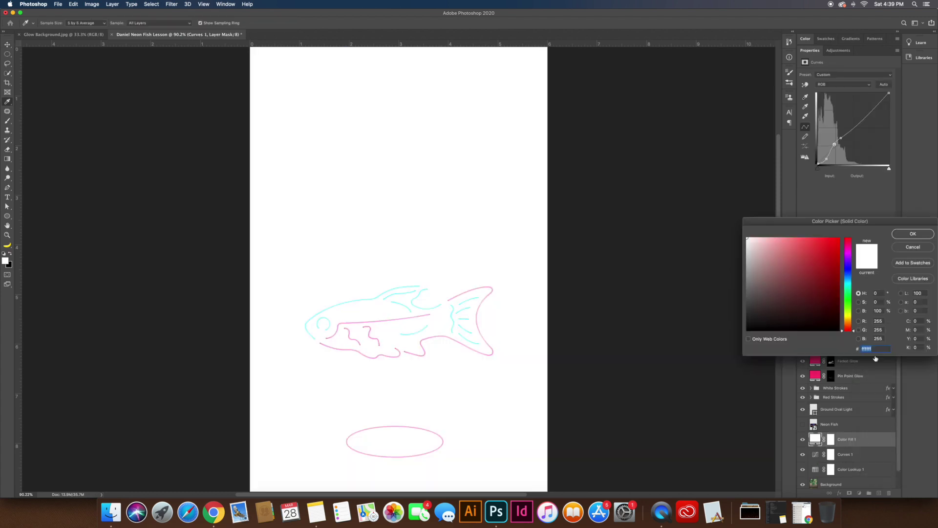
pyautogui.click(907, 234)
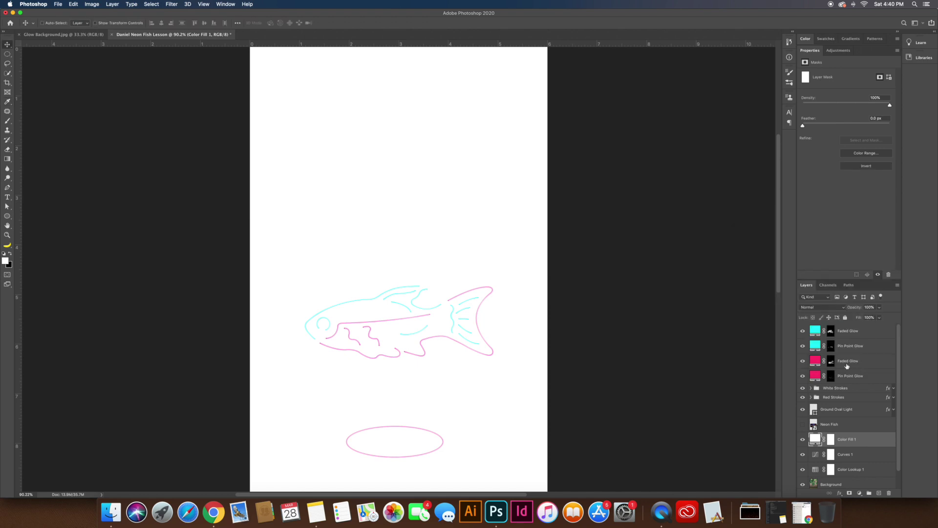
# Copy the colour code ff3472 from the pink Pin Point Glow layer and apply it to the new fill layer
pyautogui.doubleClick(815, 376)
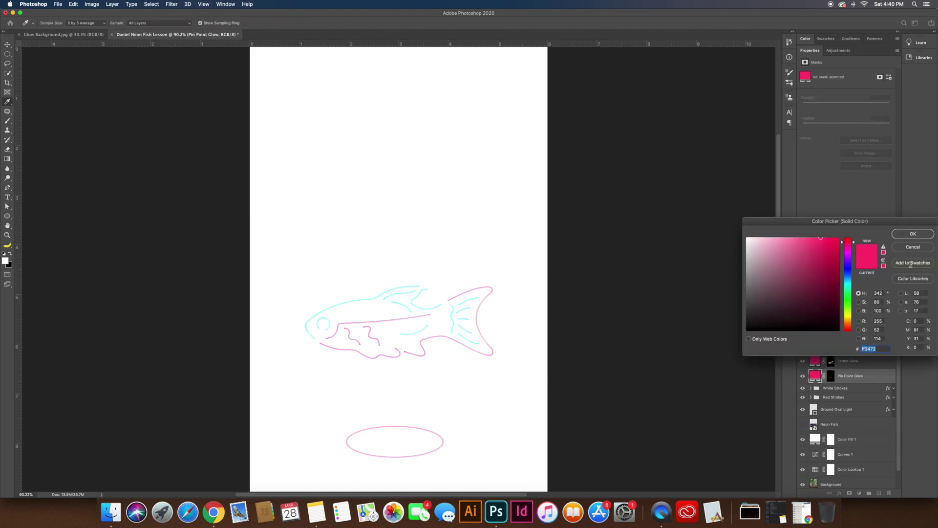
pyautogui.click(904, 249)
pyautogui.doubleClick(817, 441)
pyautogui.press('super+v')
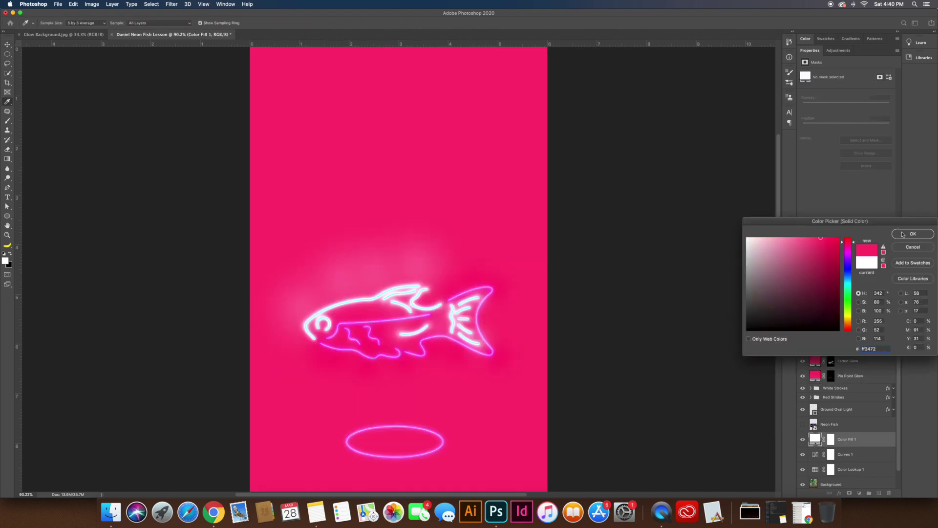
pyautogui.click(903, 234)
# Duplicate the pink fill layer and invert the masks of both the original and the copy to black
pyautogui.press('super+j')
pyautogui.click(831, 439)
pyautogui.press('super+i')
pyautogui.click(830, 454)
pyautogui.press('super+i')
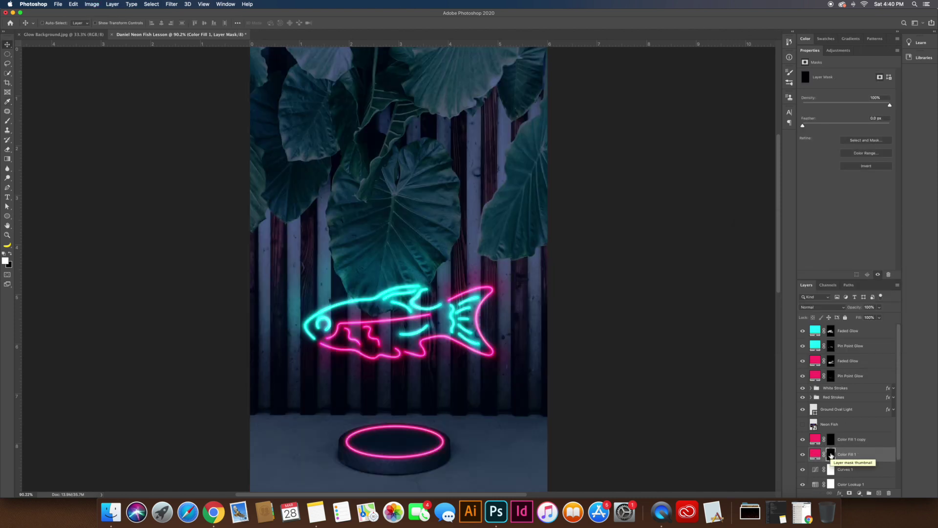
# Rename the lower pink fill layer "Ground light" and its copy "Ground light glow wall"
pyautogui.doubleClick(868, 455)
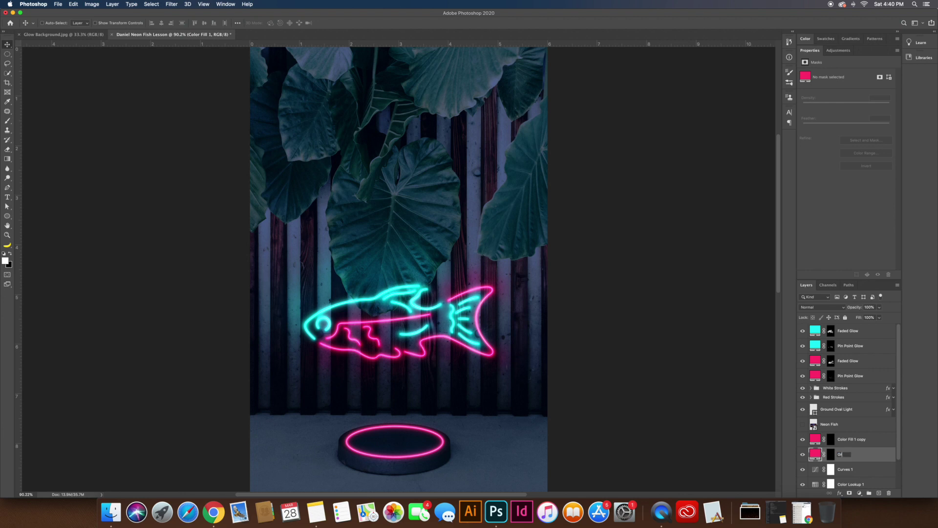
pyautogui.press('Return')
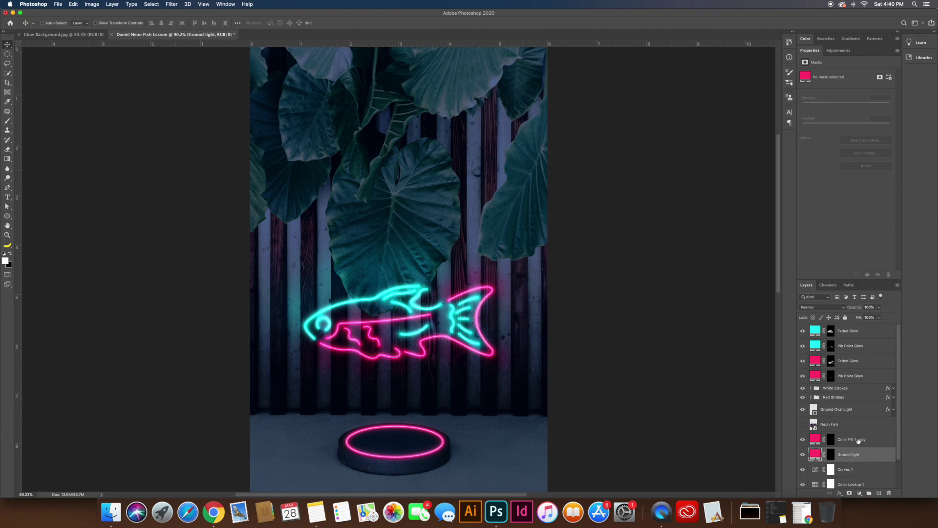
pyautogui.doubleClick(853, 439)
pyautogui.write('Ground light glow wall')
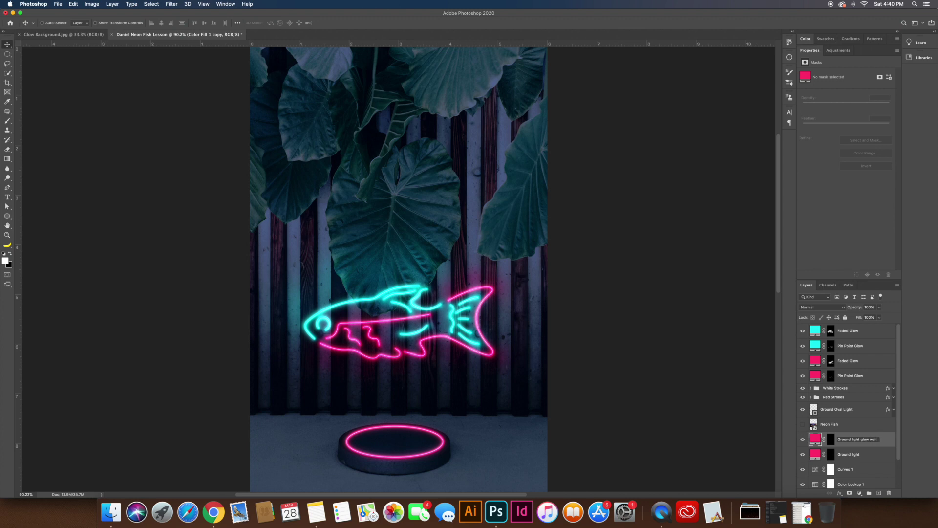
pyautogui.press('Return')
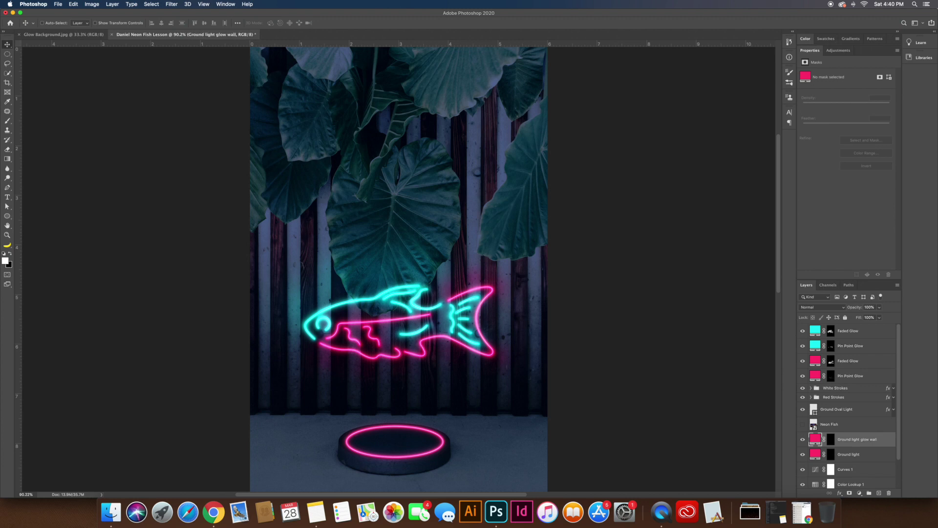
# On the Ground light mask, paint over the ring with a larger soft white brush at 60% opacity
pyautogui.click(832, 455)
pyautogui.press('b')
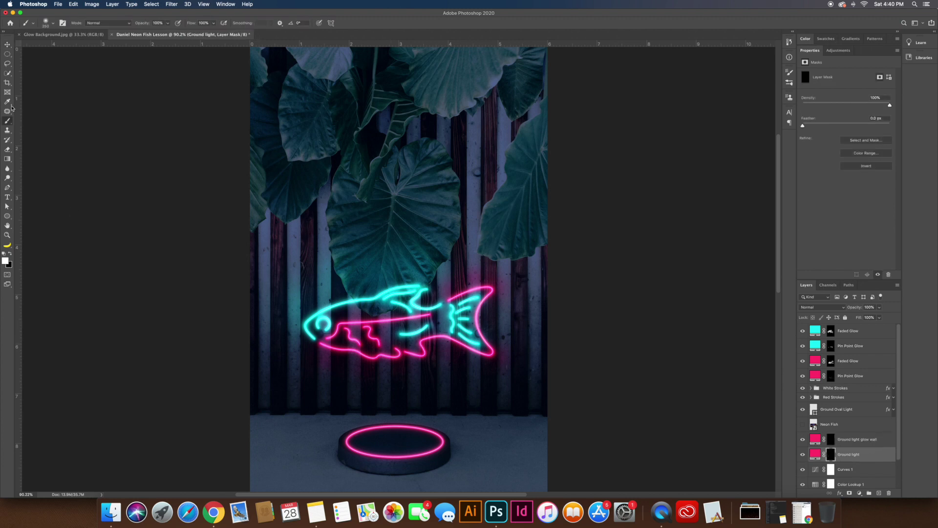
pyautogui.click(50, 24)
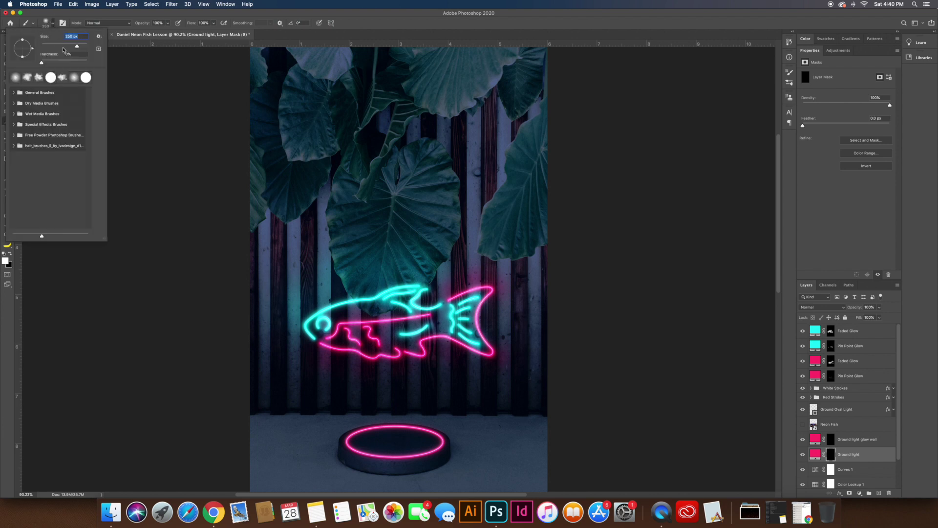
pyautogui.click(110, 14)
pyautogui.click(168, 23)
pyautogui.moveTo(167, 32); pyautogui.dragTo(153, 33)
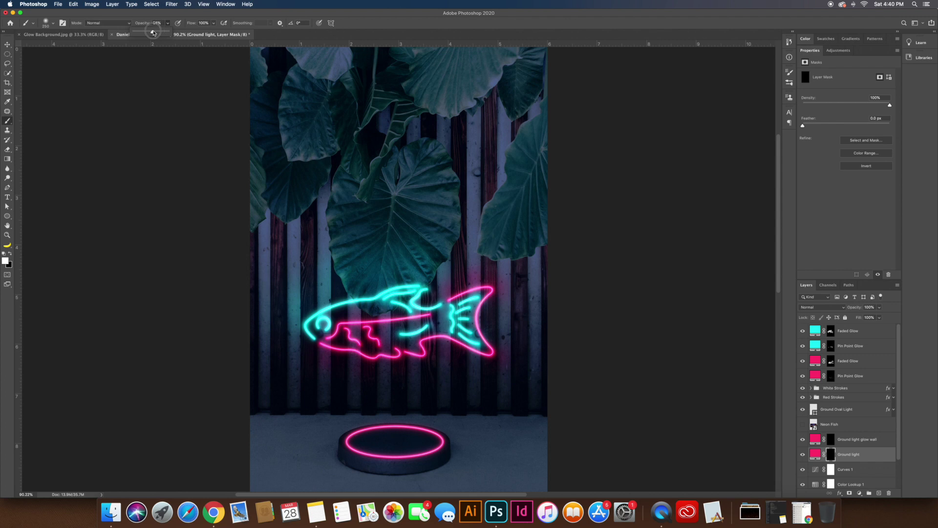
pyautogui.click(157, 13)
pyautogui.press(']')
pyautogui.press(']')
pyautogui.press(']')
pyautogui.moveTo(372, 431)
pyautogui.mouseDown()
pyautogui.moveTo(367, 442)
pyautogui.moveTo(421, 439)
pyautogui.moveTo(386, 400)
pyautogui.mouseUp()
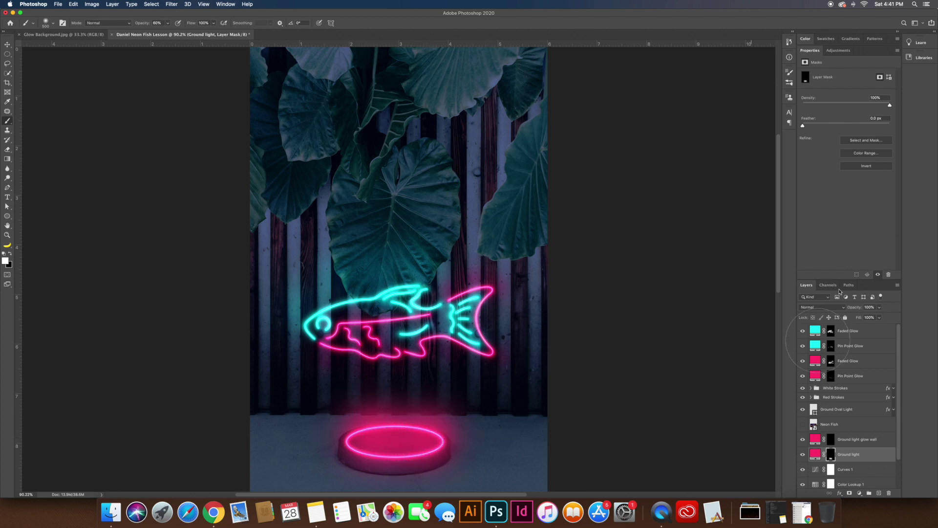
# Set the blend mode of the Ground light and Ground light glow wall layers to Soft Light
pyautogui.click(814, 308)
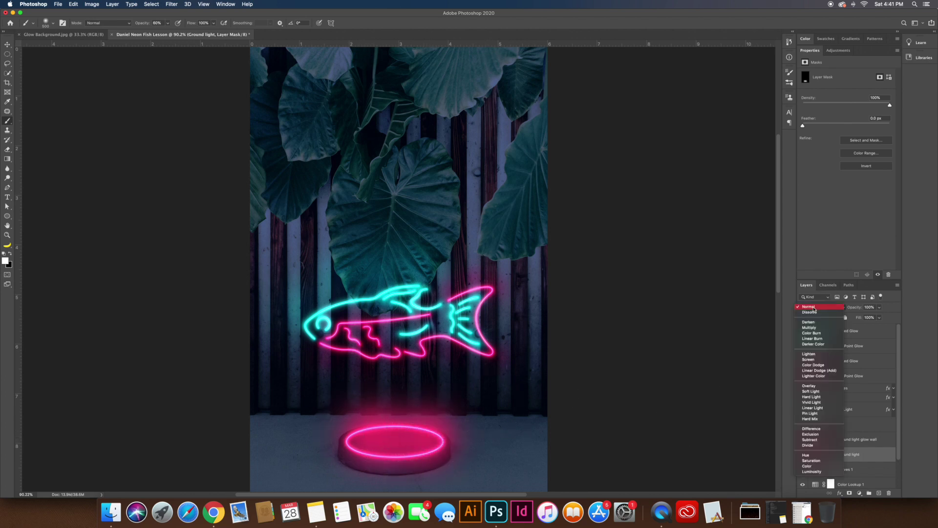
pyautogui.click(809, 386)
pyautogui.click(857, 439)
pyautogui.click(814, 308)
pyautogui.click(811, 391)
# Widen the pink glow around the ring on the Ground light mask, enlarging the white brush
pyautogui.click(831, 454)
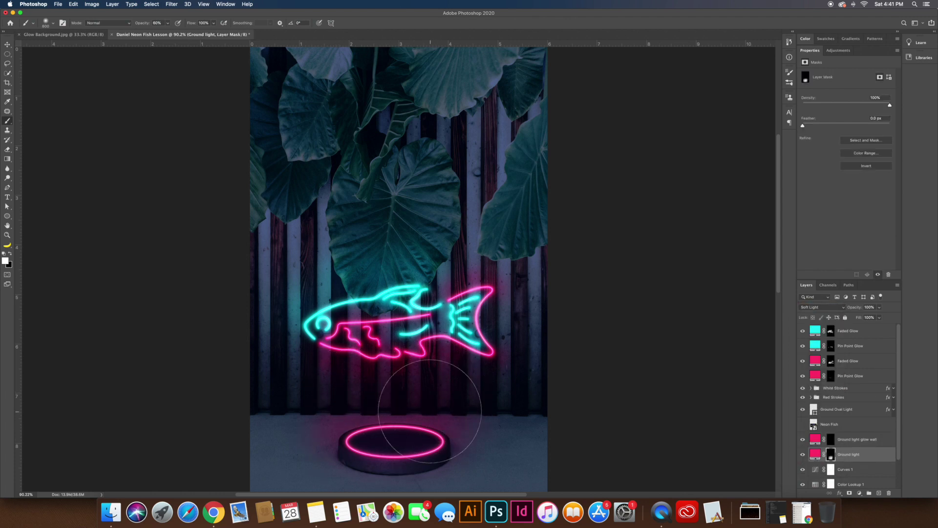
pyautogui.press(']')
pyautogui.press(']')
pyautogui.press(']')
pyautogui.press(']')
pyautogui.press(']')
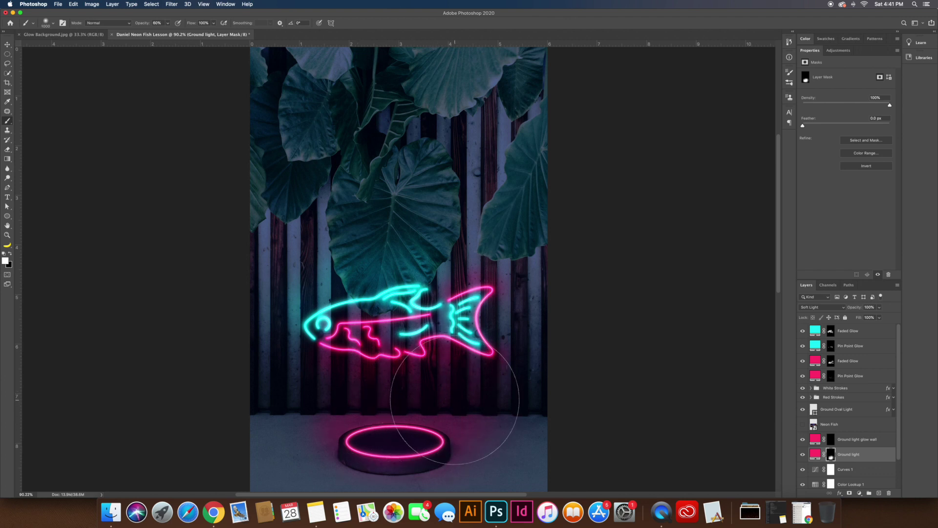
# Paint broad pink light across the lower wall and ground on the Ground light glow wall mask and lower that layer's opacity
pyautogui.hotkey('alt', ']')
pyautogui.moveTo(499, 408); pyautogui.dragTo(337, 406)
pyautogui.press(']')
pyautogui.press(']')
pyautogui.press(']')
pyautogui.press(']')
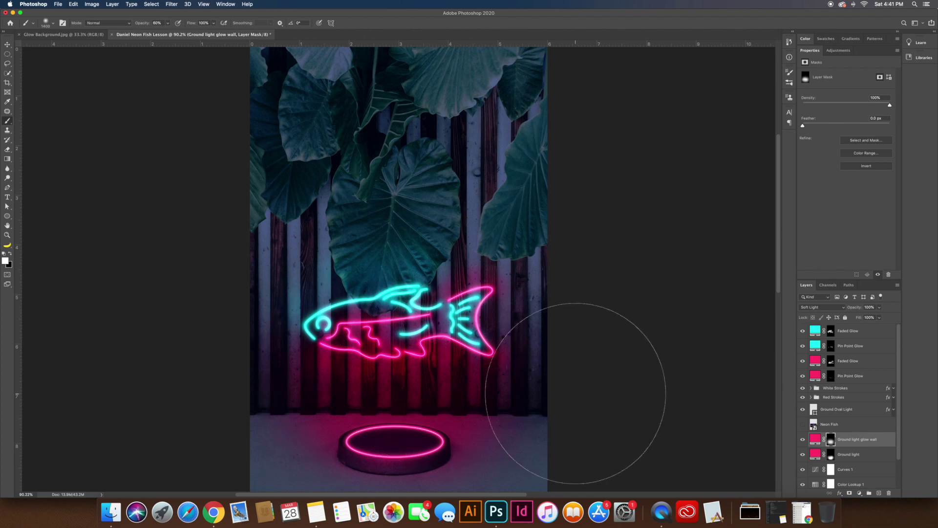
pyautogui.moveTo(879, 307); pyautogui.dragTo(871, 318)
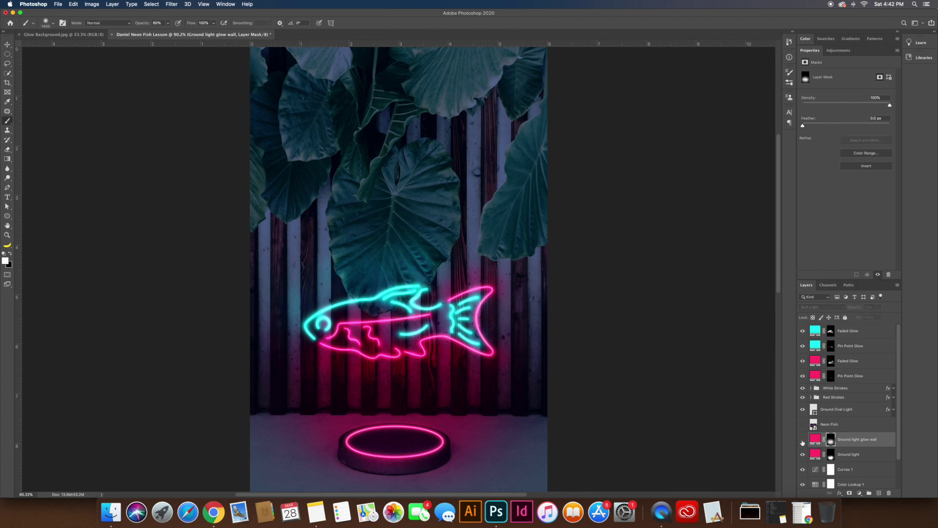
pyautogui.moveTo(867, 318); pyautogui.dragTo(867, 318)
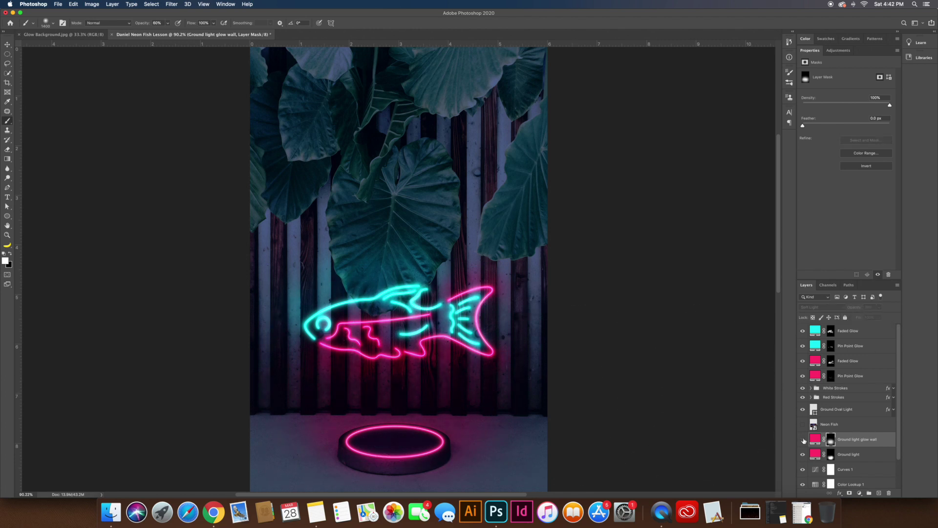
# Add a white Solid Color fill layer above the Ground light glow wall layer
pyautogui.click(859, 495)
pyautogui.click(872, 356)
pyautogui.press('Return')
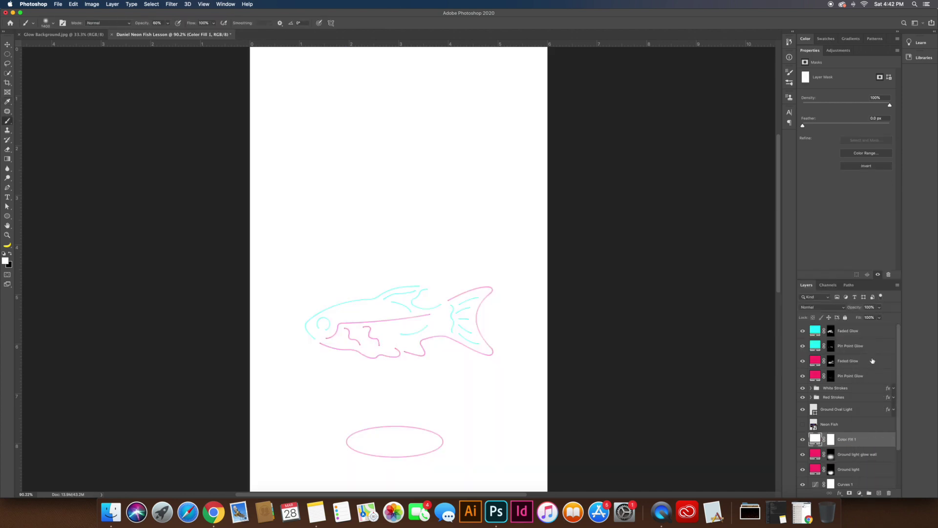
# Copy the colour code 1dfff7 from the cyan Pin Point Glow layer and apply it to the new fill layer
pyautogui.doubleClick(819, 345)
pyautogui.hotkey('ctrl', 'c')
pyautogui.click(905, 236)
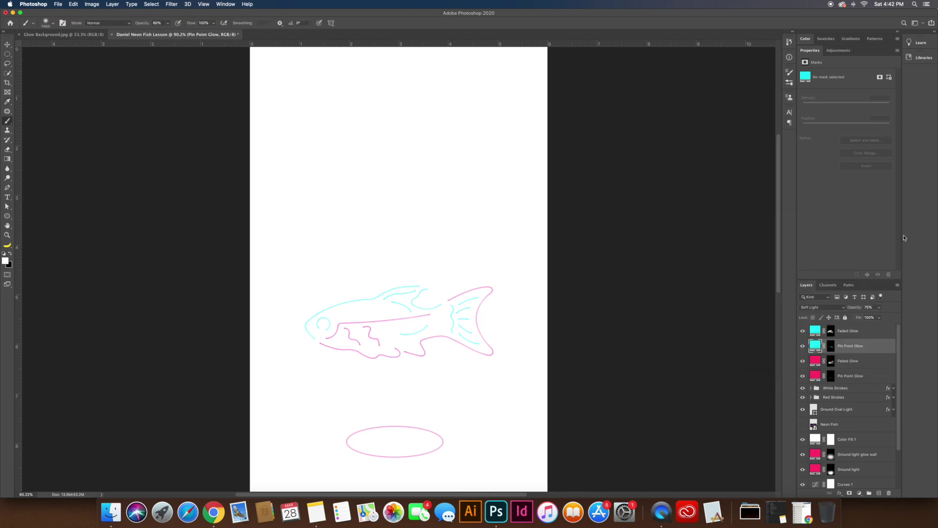
pyautogui.doubleClick(817, 440)
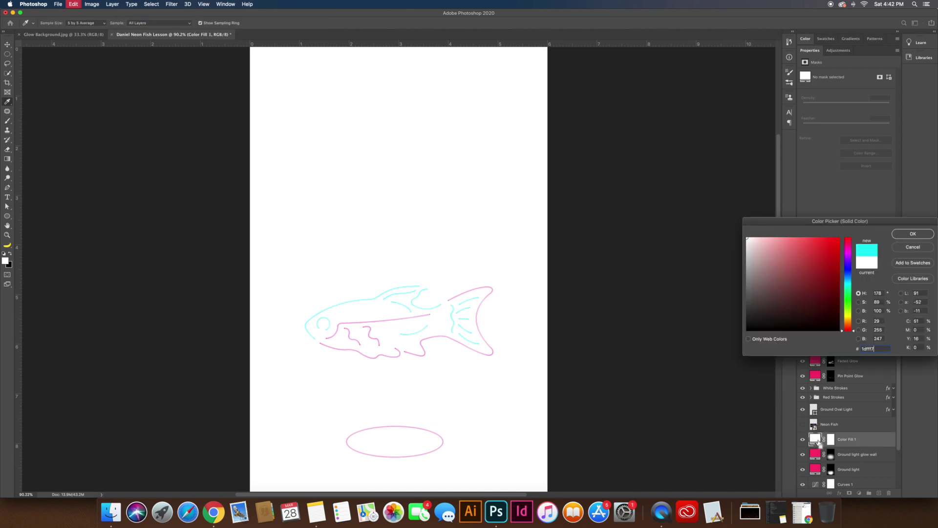
pyautogui.hotkey('ctrl', 'v')
pyautogui.press('Return')
# Invert the cyan fill layer's mask to black and duplicate the layer
pyautogui.hotkey('ctrl', 'j')
pyautogui.click(830, 439)
pyautogui.hotkey('ctrl', 'i')
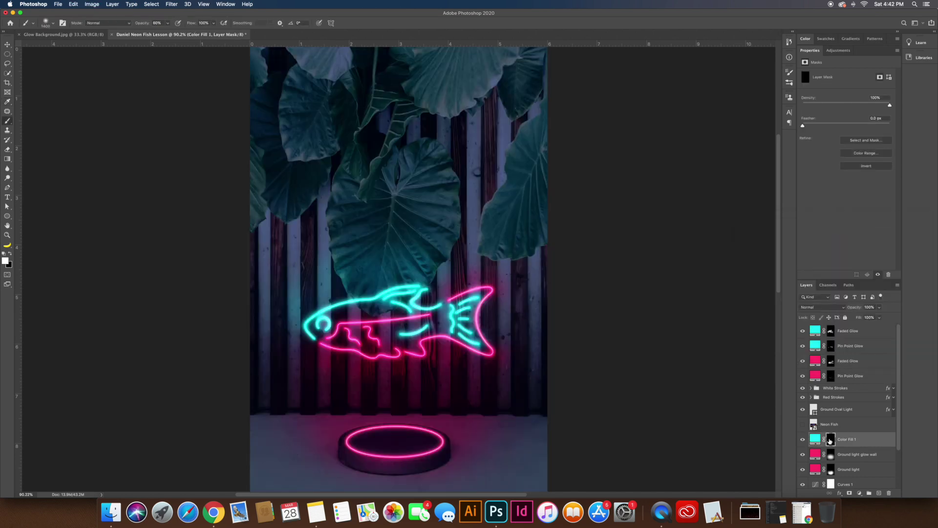
# Rename the lower cyan fill layer "Plant Light from fish" and its copy "Wall Light from fish"
pyautogui.scroll(-3, 850, 446)
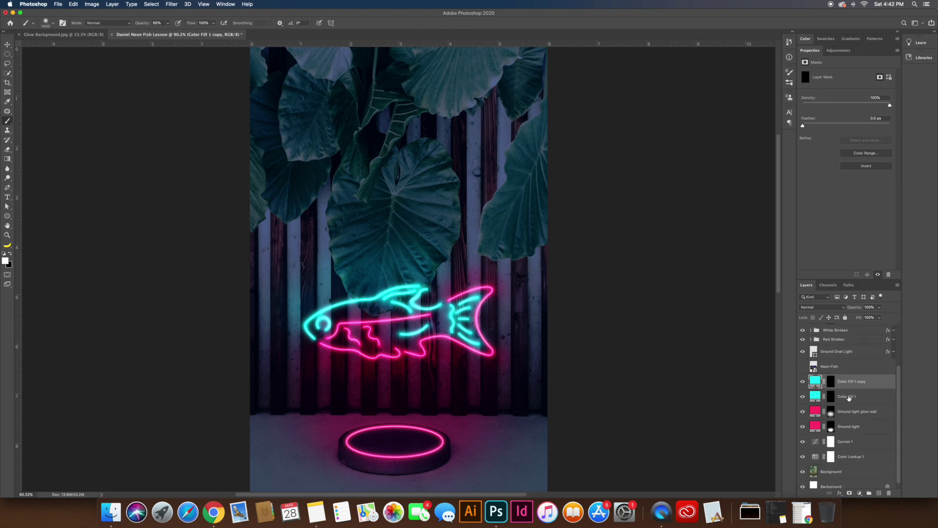
pyautogui.doubleClick(848, 396)
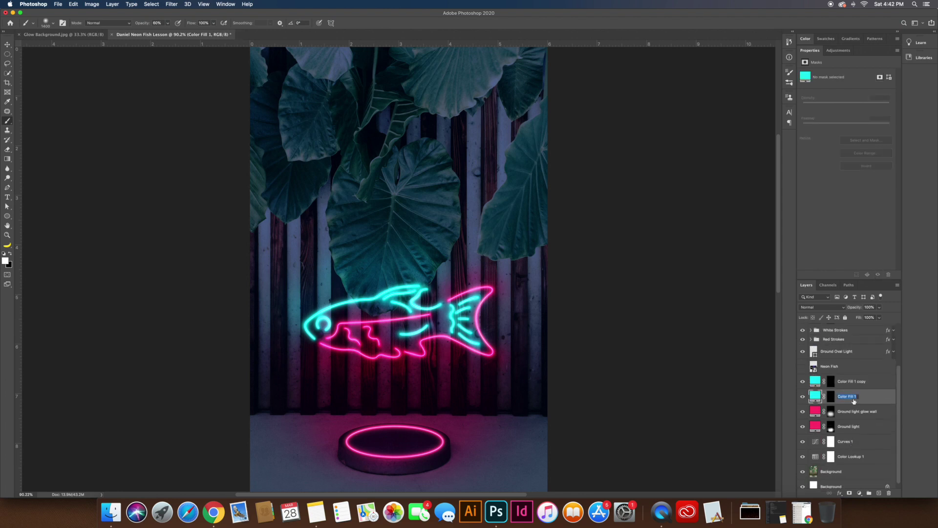
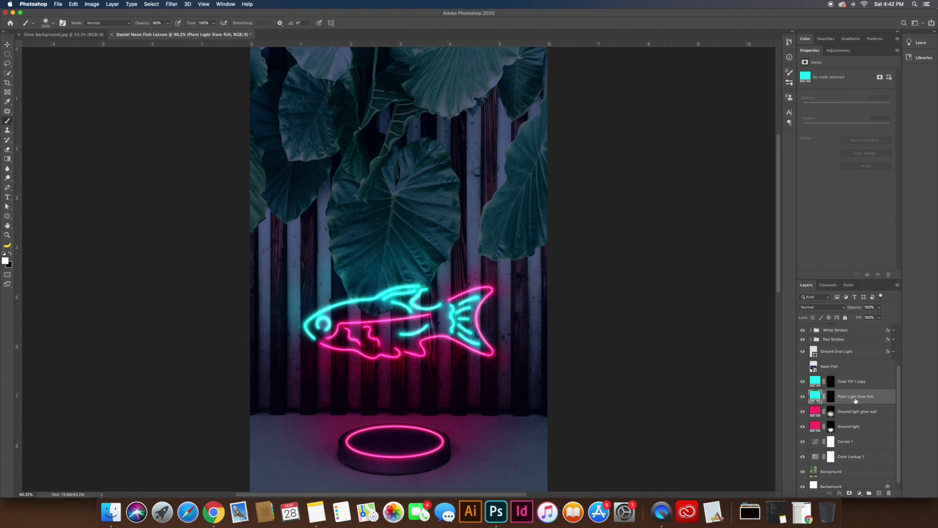
pyautogui.hotkey('shift', 'Tab')
pyautogui.write('W')
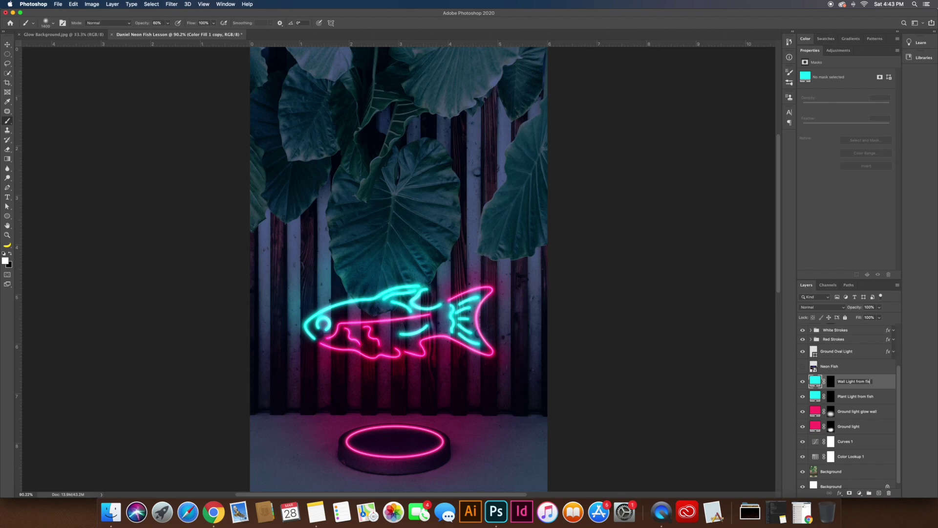
pyautogui.write('all Light from fish')
pyautogui.press('Return')
# On the Plant Light from fish mask, paint a cyan glow on the leaf just above the fish with a smaller brush
pyautogui.click(831, 396)
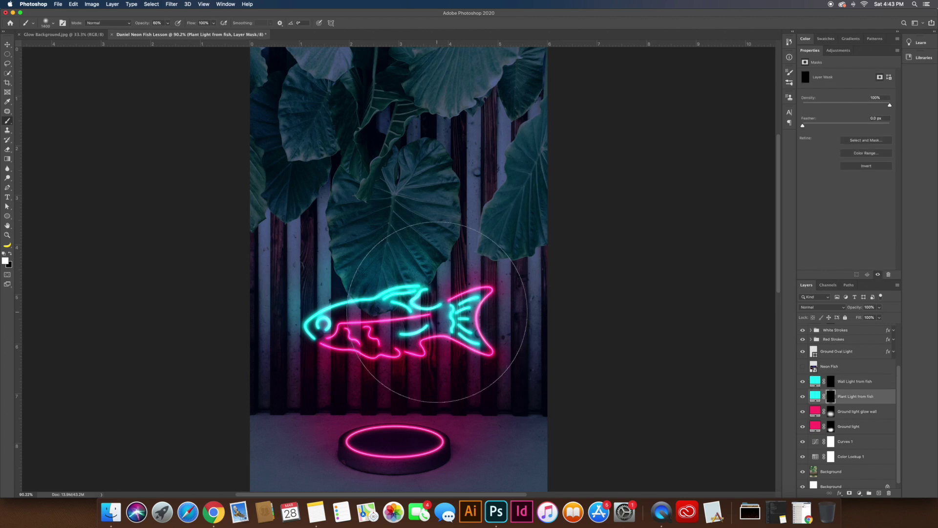
pyautogui.press('[')
pyautogui.press('[')
pyautogui.press('[')
pyautogui.press('[')
pyautogui.press('[')
pyautogui.press('[')
pyautogui.press('[')
pyautogui.press('[')
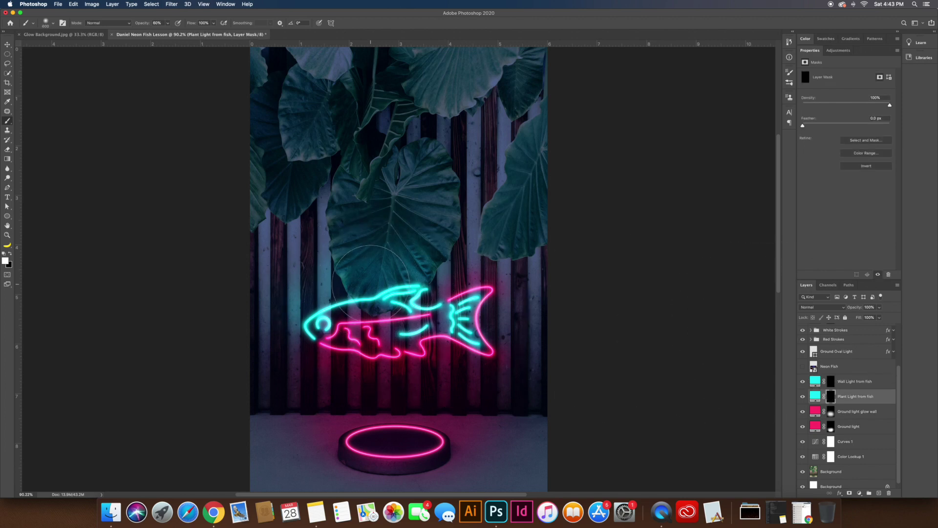
pyautogui.click(370, 282)
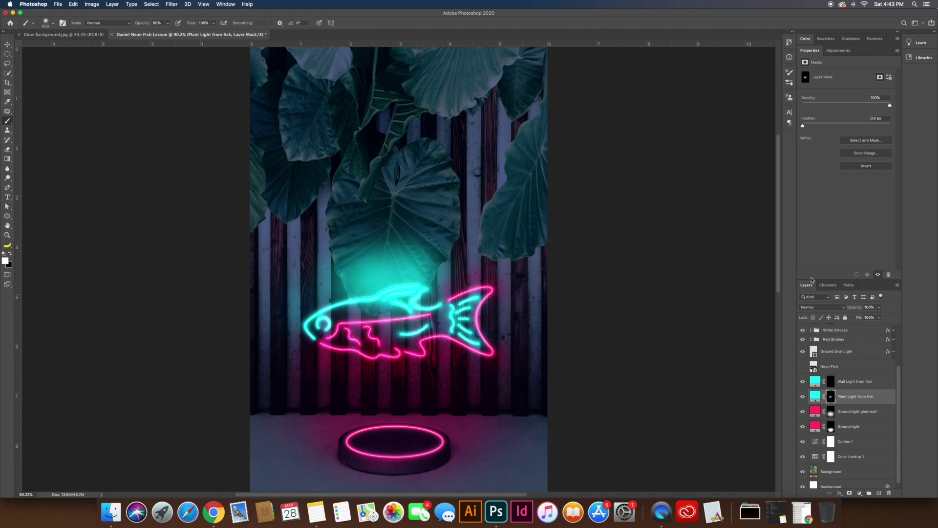
# Set the blend mode of the Plant Light from fish and Wall Light from fish layers to Soft Light
pyautogui.click(819, 307)
pyautogui.click(820, 389)
pyautogui.click(853, 381)
pyautogui.click(818, 307)
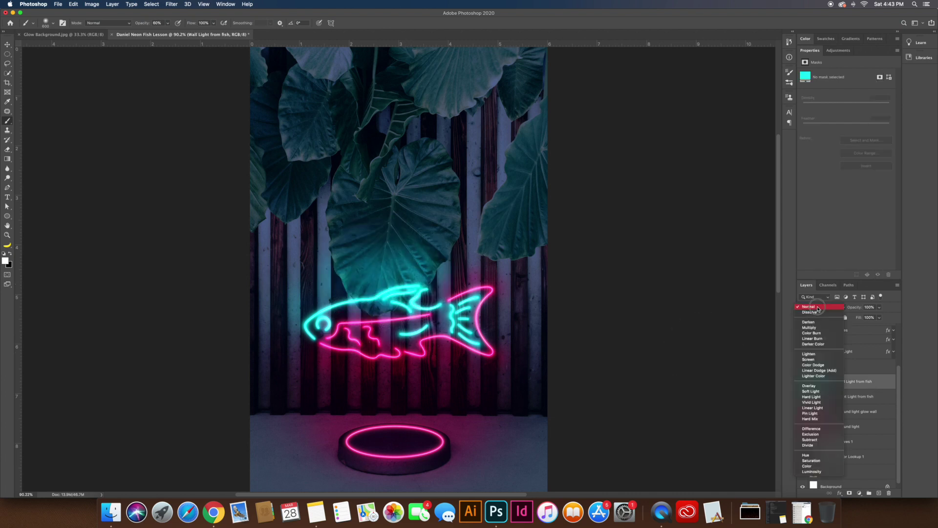
pyautogui.click(821, 392)
# Extend the cyan light on the Plant Light from fish mask above the fish's head and tail
pyautogui.click(831, 396)
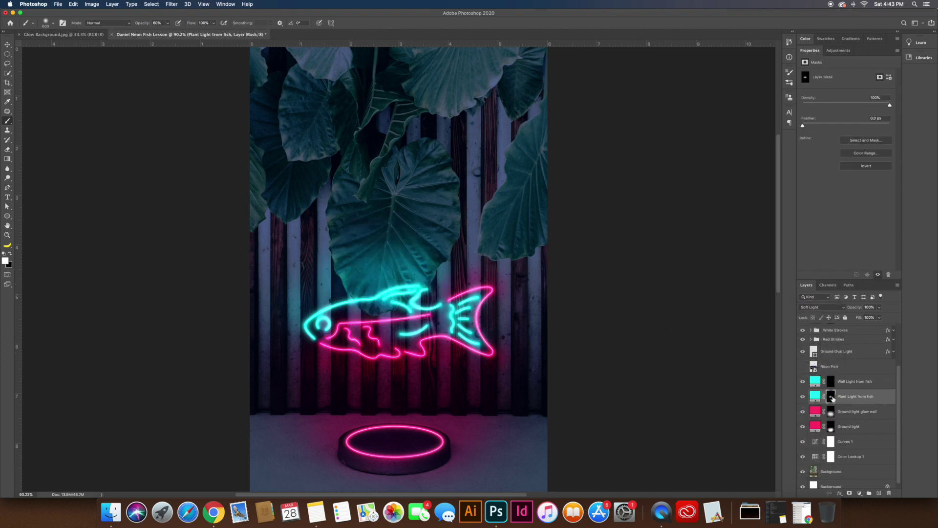
pyautogui.click(312, 300)
pyautogui.click(494, 270)
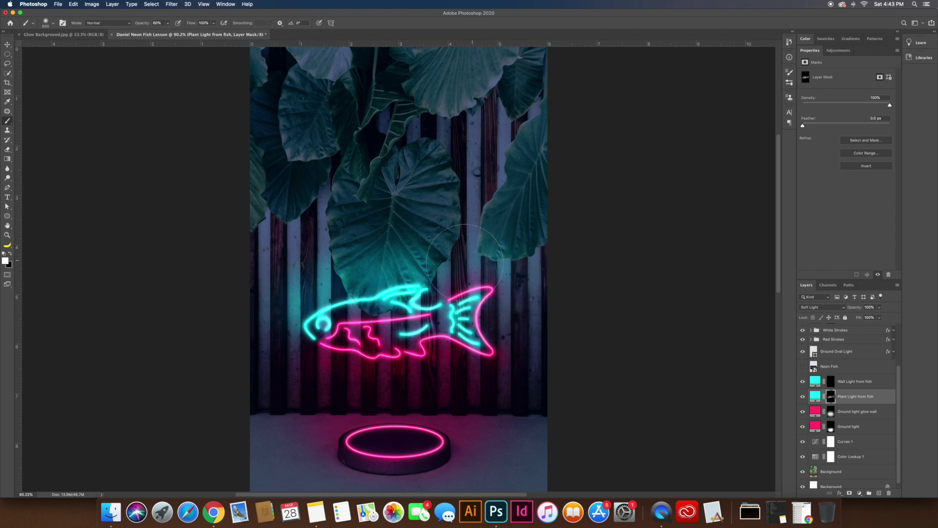
# Paint a wide cyan glow over the central leaf and wall on the Wall Light from fish mask with a larger brush
pyautogui.click(831, 381)
pyautogui.press(']')
pyautogui.press(']')
pyautogui.press(']')
pyautogui.press(']')
pyautogui.press(']')
pyautogui.click(396, 255)
pyautogui.click(374, 258)
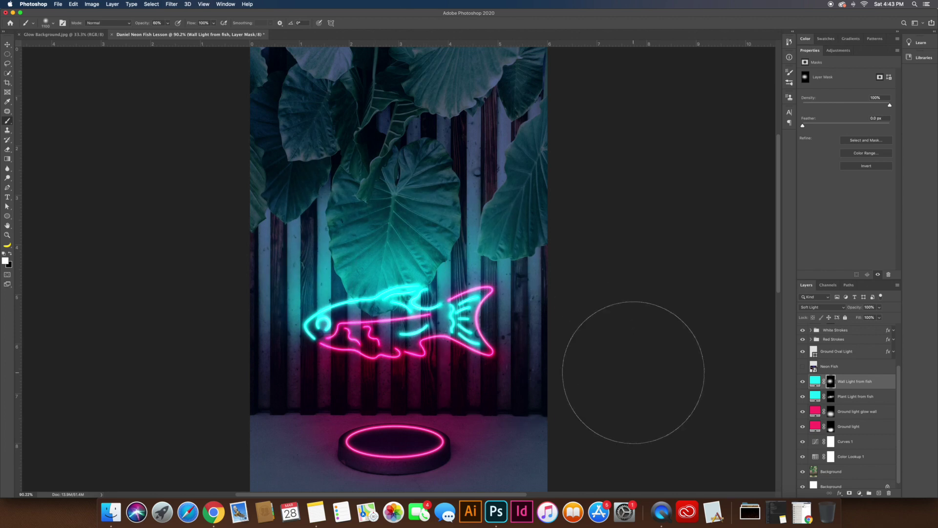
# Set the Wall Light from fish layer's opacity to 50% and compare both fish light layers hidden and shown
pyautogui.click(879, 307)
pyautogui.moveTo(882, 316); pyautogui.dragTo(864, 317)
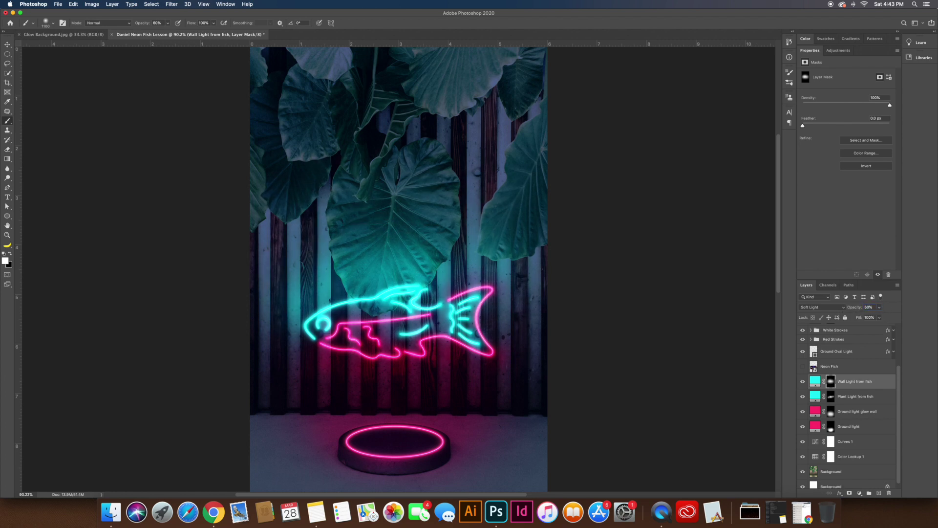
pyautogui.click(803, 381)
pyautogui.click(803, 382)
pyautogui.click(803, 396)
pyautogui.click(803, 396)
# Add a black (000000) Solid Color fill layer above the Wall Light from fish layer
pyautogui.click(860, 494)
pyautogui.click(880, 358)
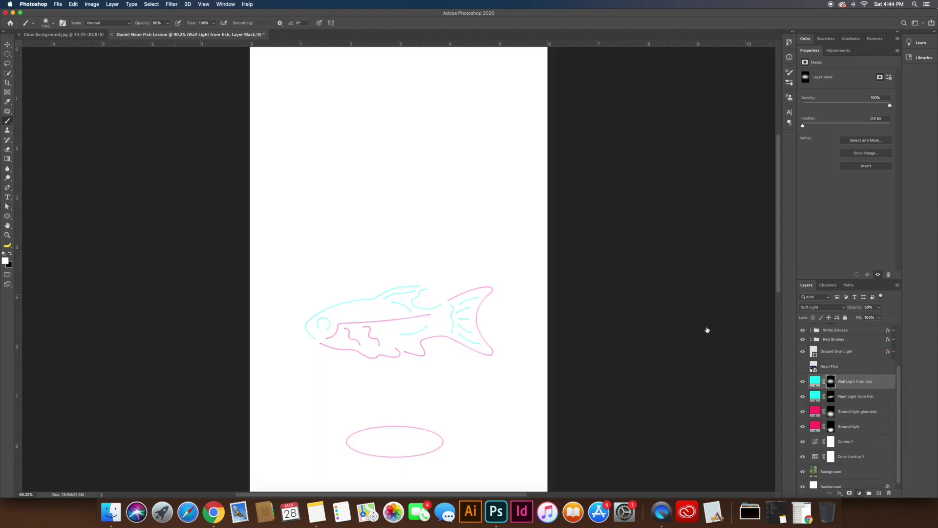
pyautogui.click(747, 331)
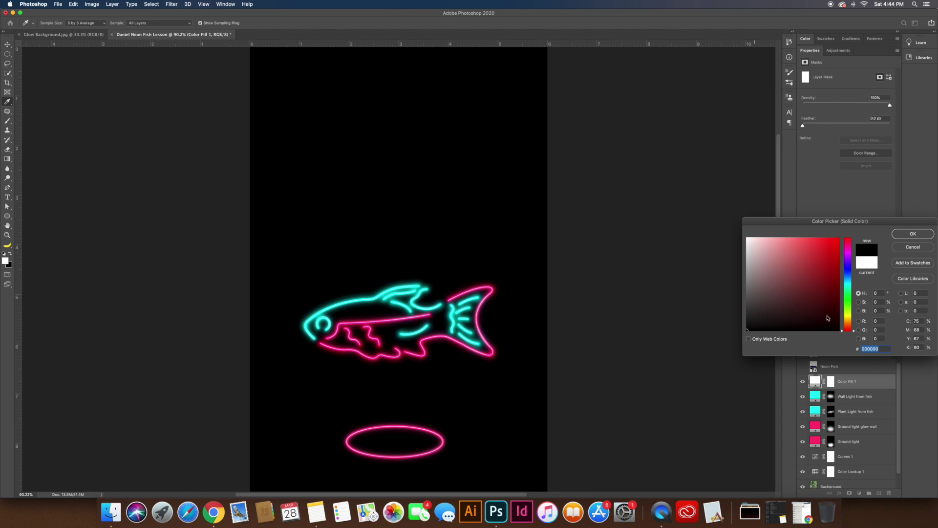
pyautogui.click(917, 234)
# Duplicate the black fill layer and invert the masks of both the original and the copy to black
pyautogui.press('super+j')
pyautogui.press('b')
pyautogui.click(832, 396)
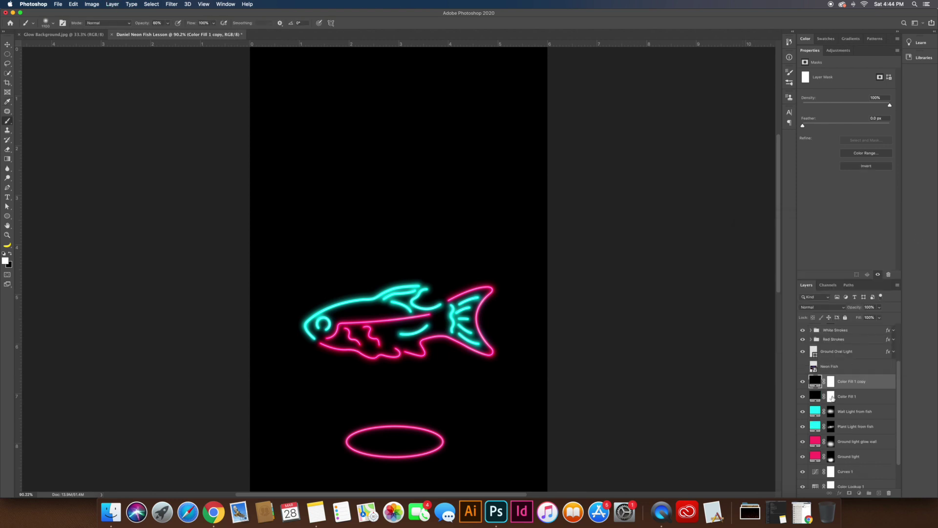
pyautogui.press('super+i')
pyautogui.click(831, 381)
pyautogui.press('super+i')
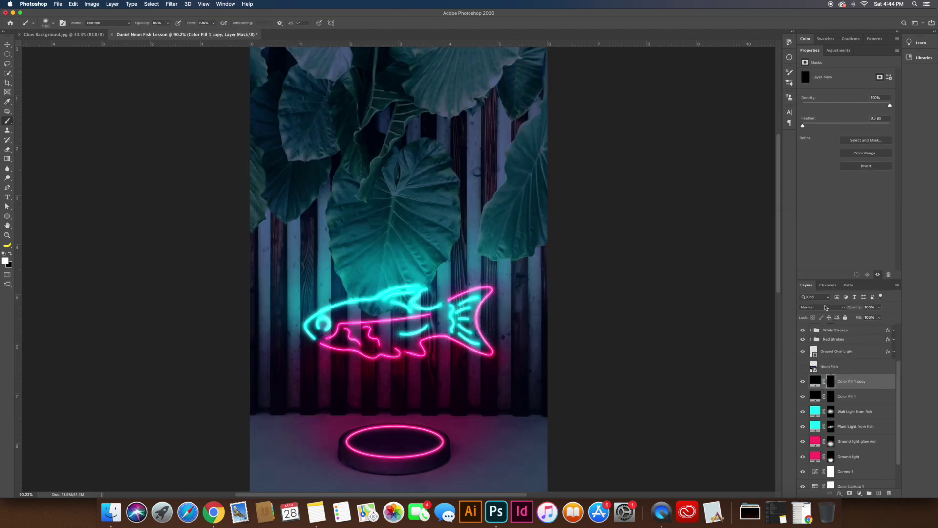
# Set the blend mode of both black fill layers to Soft Light
pyautogui.click(826, 307)
pyautogui.press('Escape')
pyautogui.click(831, 396)
pyautogui.click(826, 307)
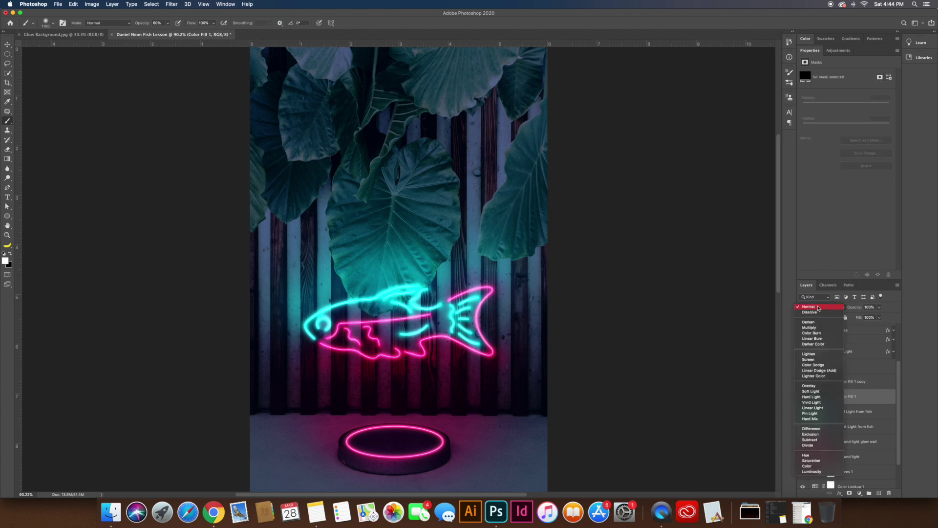
pyautogui.click(811, 391)
# Rename the lower black fill layer "Fish Shadow" and its copy "Fish Shadow glow"
pyautogui.doubleClick(848, 396)
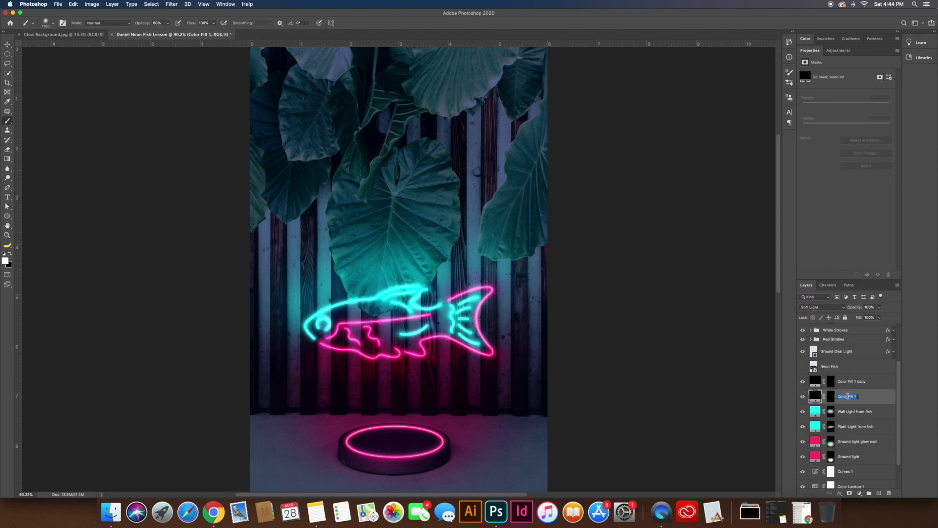
pyautogui.press('Return')
pyautogui.doubleClick(848, 381)
pyautogui.write('Fish')
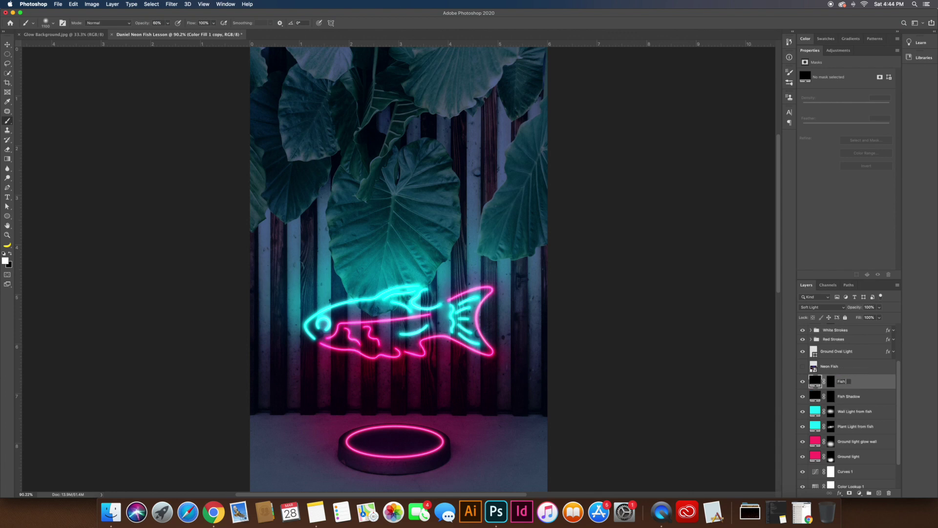
pyautogui.write(' Shadow glow')
pyautogui.press('Return')
# Paint a shadow behind the fish's body on the Fish Shadow mask with a smaller white brush
pyautogui.click(830, 397)
pyautogui.press('[')
pyautogui.press('[')
pyautogui.press('[')
pyautogui.moveTo(381, 315)
pyautogui.mouseDown()
pyautogui.moveTo(342, 323)
pyautogui.moveTo(503, 318)
pyautogui.moveTo(449, 312)
pyautogui.moveTo(406, 361)
pyautogui.moveTo(362, 313)
pyautogui.mouseUp()
pyautogui.click(363, 313)
# Paint a wide soft shadow around the fish on the Fish Shadow glow mask with a larger brush and set that layer's opacity to 40%
pyautogui.click(848, 382)
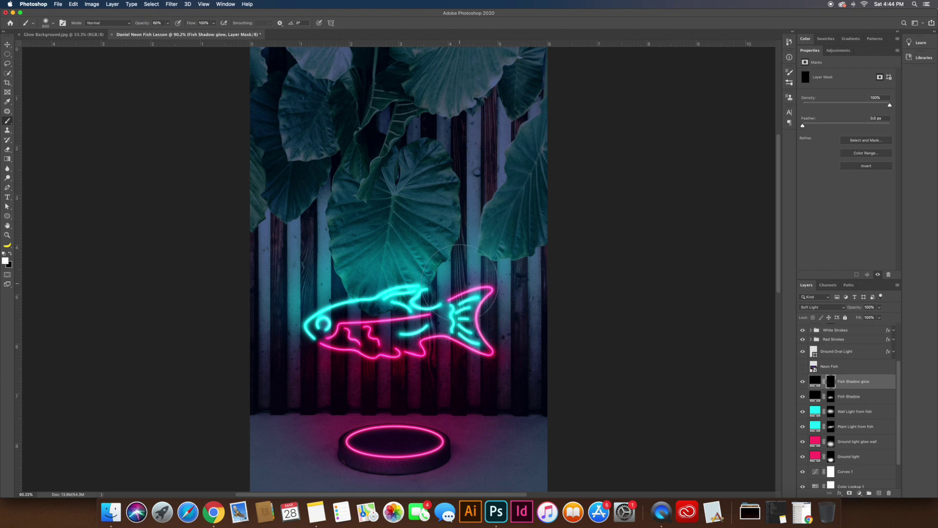
pyautogui.press(']')
pyautogui.press(']')
pyautogui.click(399, 345)
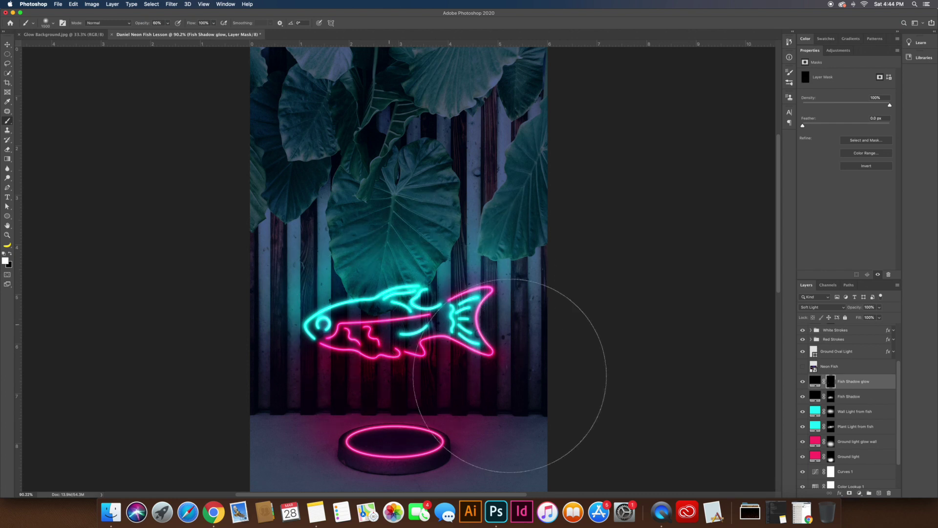
pyautogui.moveTo(879, 307); pyautogui.dragTo(862, 317)
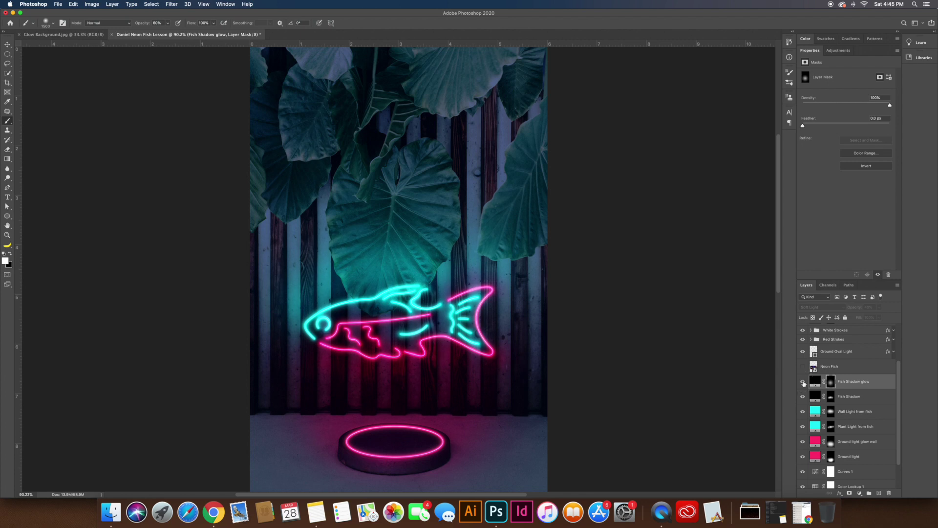
pyautogui.click(803, 398)
pyautogui.click(803, 397)
pyautogui.press('v')
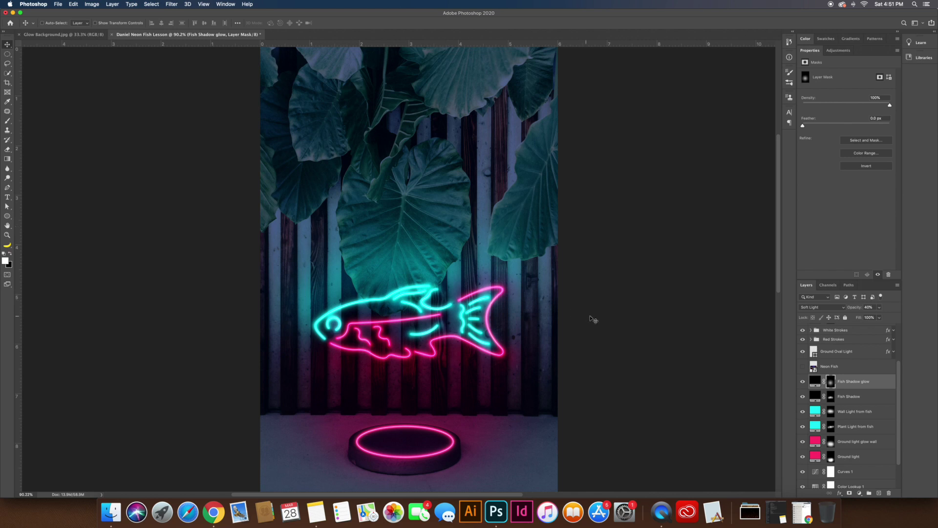
# Group the layers from Fish Shadow glow down to Ground light and name the group "Lights"
pyautogui.keyDown('shift'); pyautogui.click(846, 457); pyautogui.keyUp('shift')
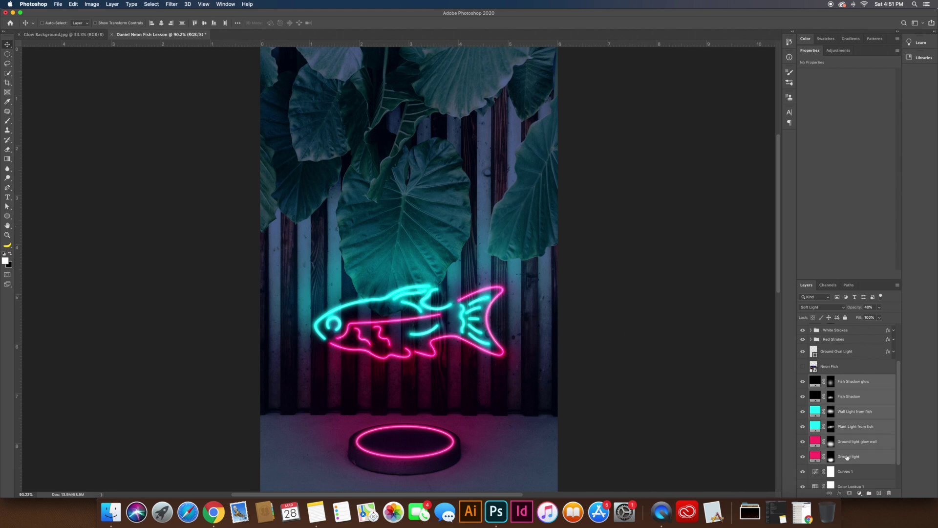
pyautogui.click(869, 494)
pyautogui.doubleClick(829, 423)
pyautogui.write('Li')
pyautogui.press('Return')
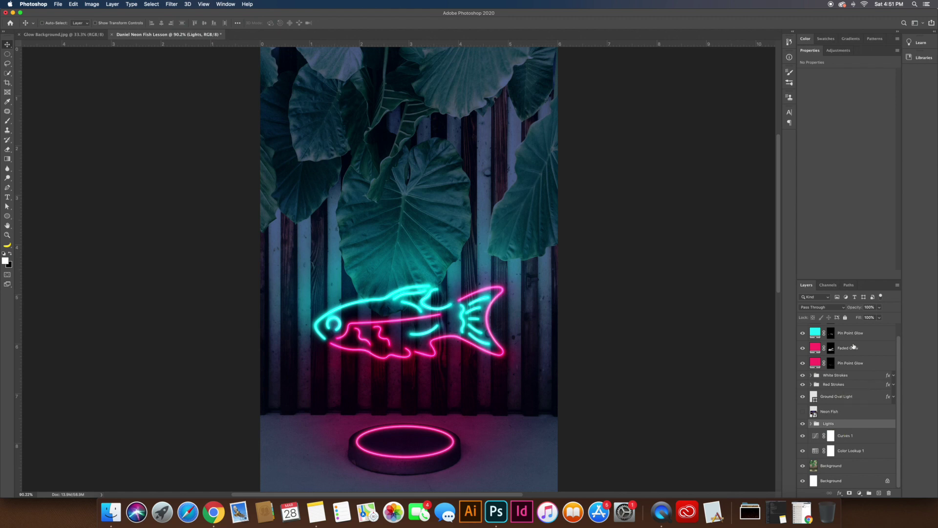
# Add Vibrance, Photo Filter and Curves adjustment layers above the White Strokes group
pyautogui.scroll(1, 850, 390)
pyautogui.click(850, 389)
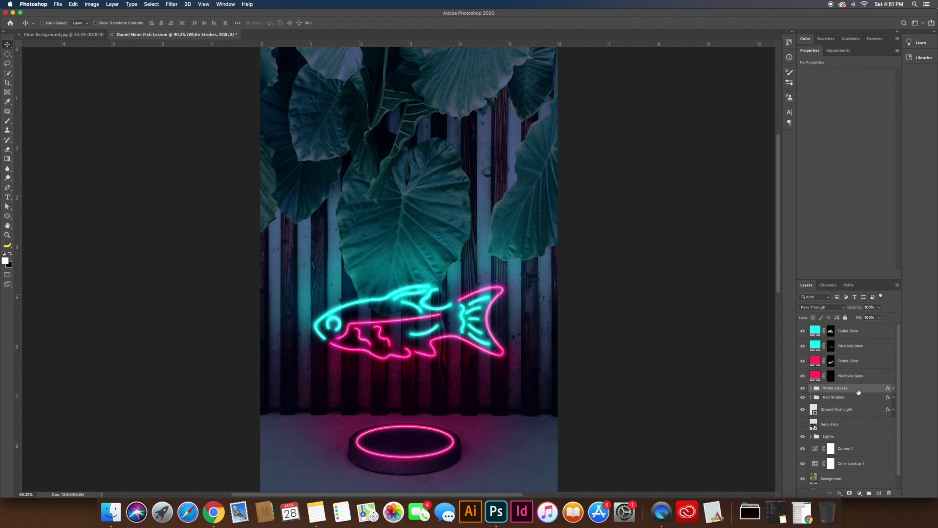
pyautogui.click(861, 493)
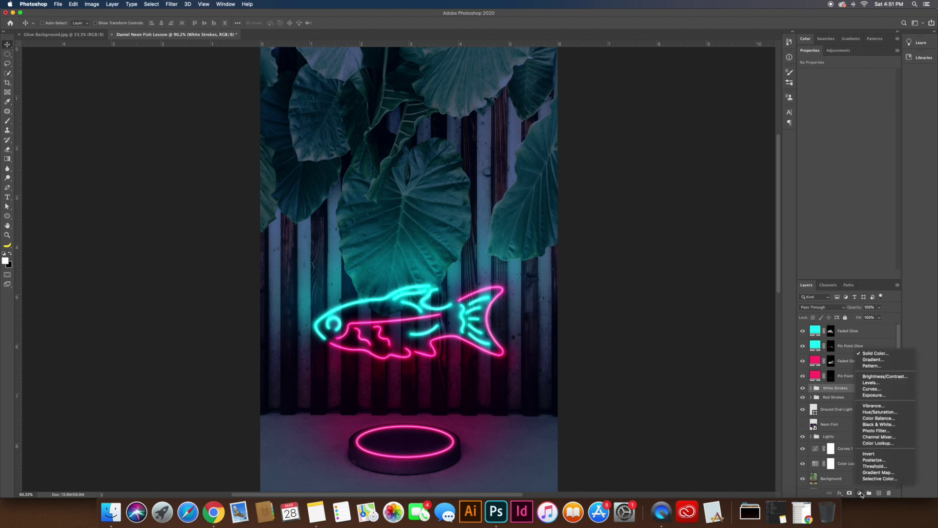
pyautogui.click(874, 406)
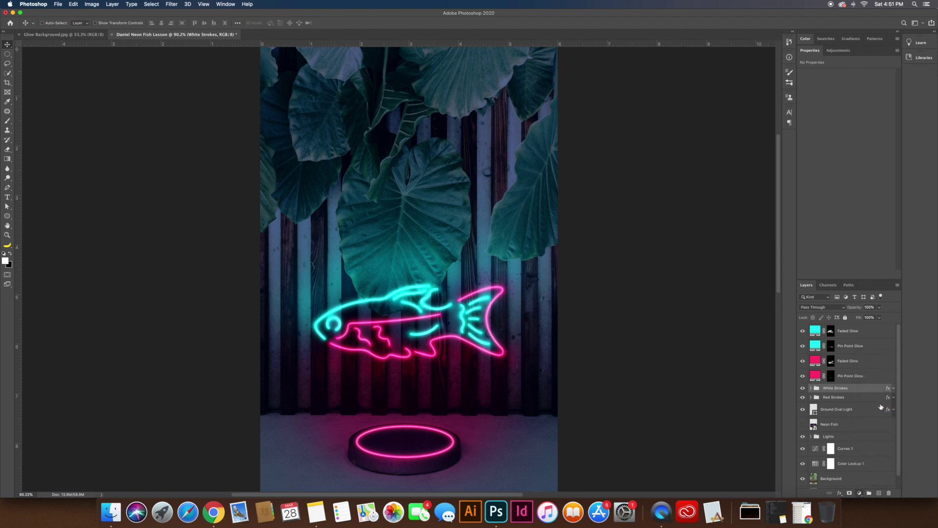
pyautogui.click(860, 494)
pyautogui.click(877, 430)
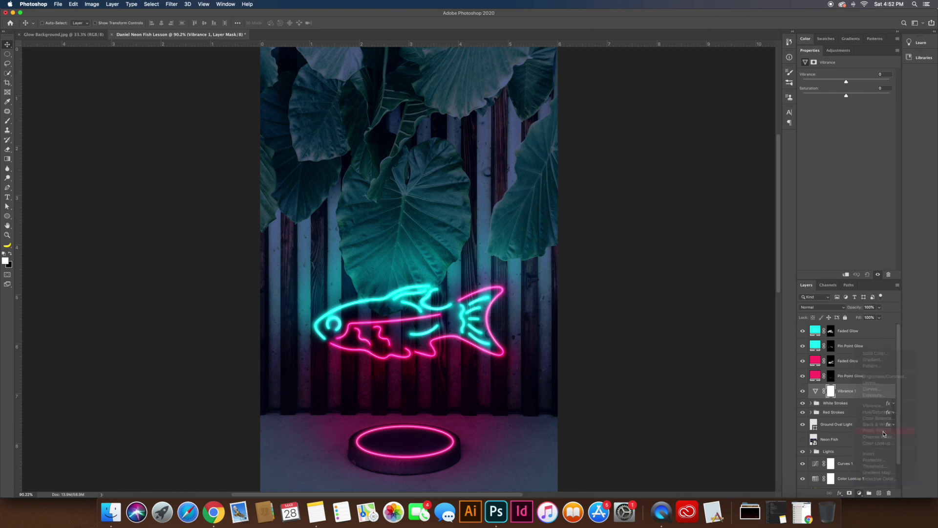
pyautogui.click(860, 493)
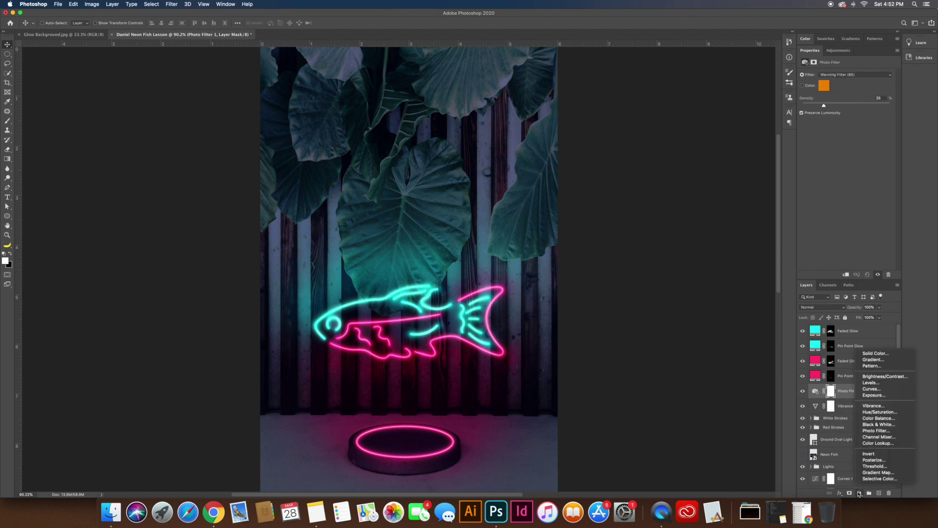
pyautogui.click(871, 389)
# Reorder the new adjustment layers so Vibrance is above Photo Filter and Curves is beneath both
pyautogui.moveTo(845, 391); pyautogui.dragTo(846, 423)
pyautogui.moveTo(848, 392); pyautogui.dragTo(848, 413)
pyautogui.click(853, 423)
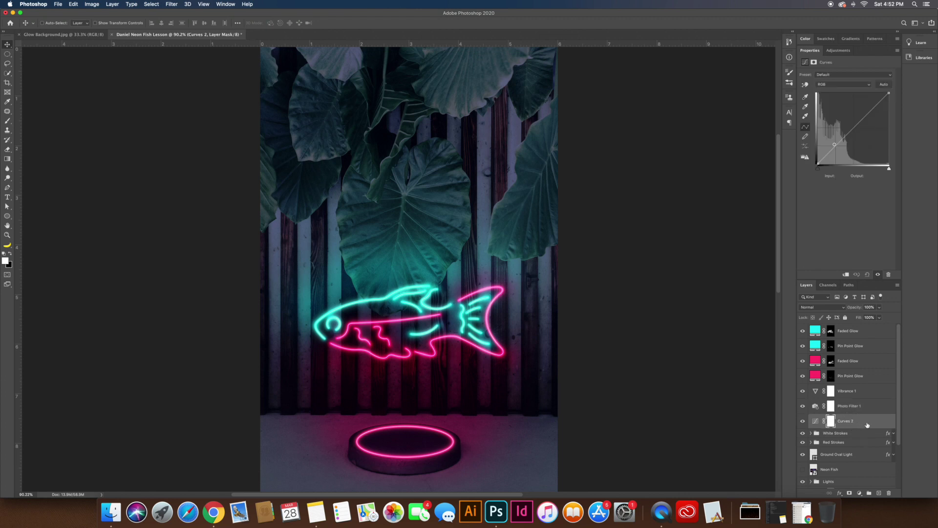
# Shape the new Curves layer with on-image adjustments on the leaves and wall, slightly deepening the shadows while holding the midtones
pyautogui.click(816, 422)
pyautogui.click(805, 85)
pyautogui.moveTo(364, 240); pyautogui.dragTo(322, 269)
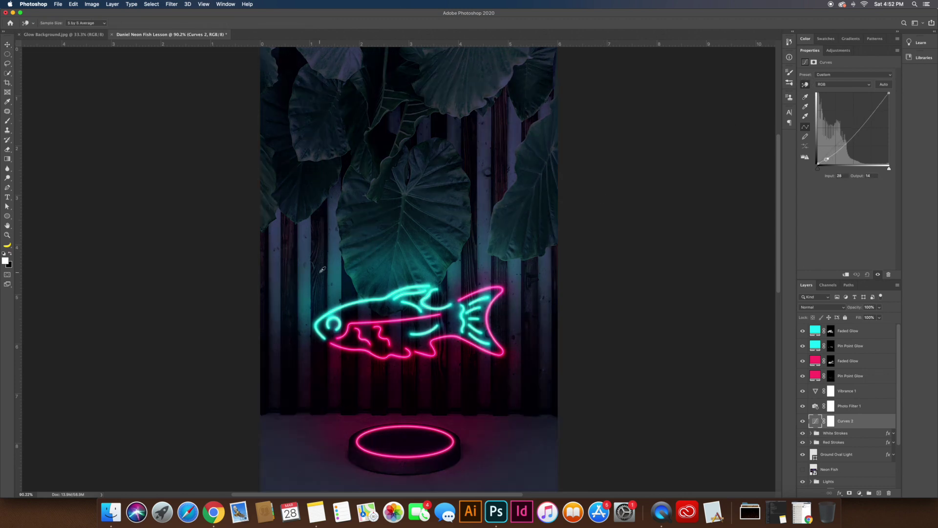
pyautogui.press('super+z')
pyautogui.moveTo(368, 235); pyautogui.dragTo(368, 238)
pyautogui.click(332, 276)
pyautogui.click(311, 89)
pyautogui.moveTo(311, 89); pyautogui.dragTo(313, 88)
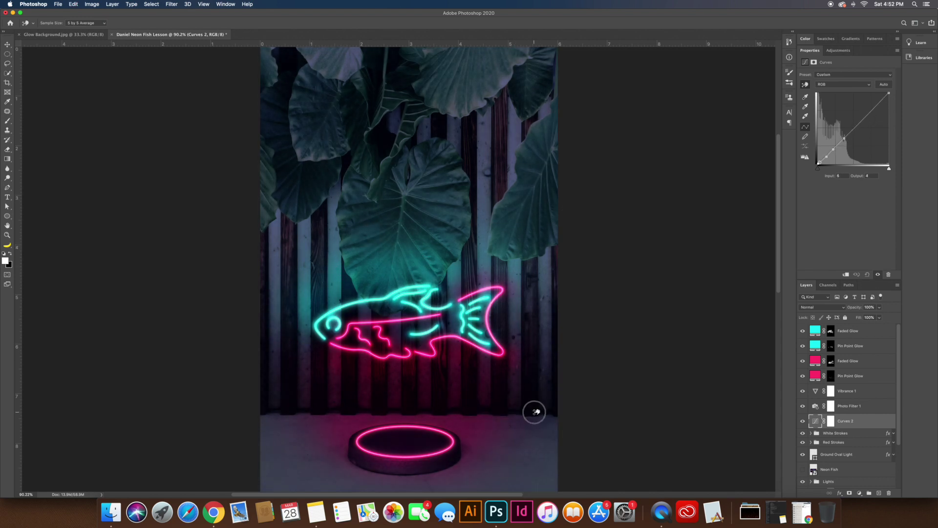
pyautogui.moveTo(551, 172); pyautogui.dragTo(550, 181)
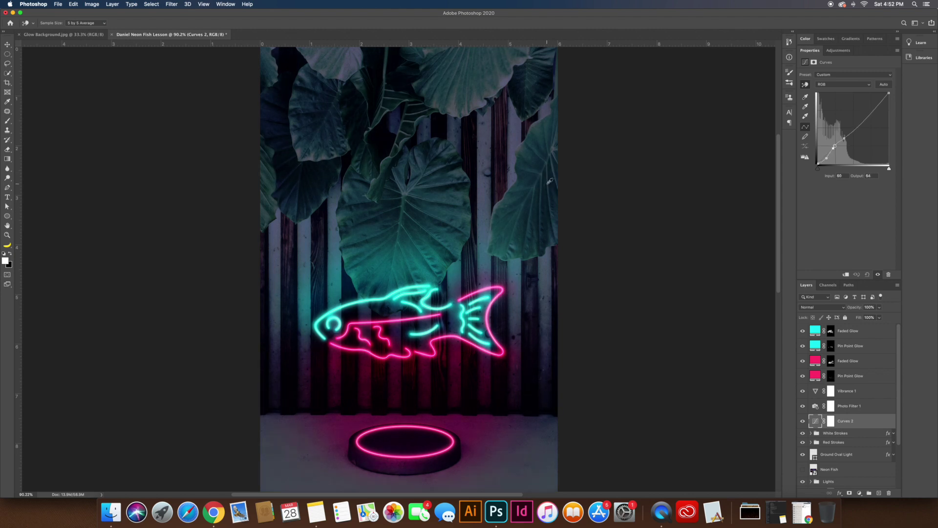
# Set the Photo Filter layer to Cooling Filter (80) with a density of about 60%
pyautogui.click(849, 410)
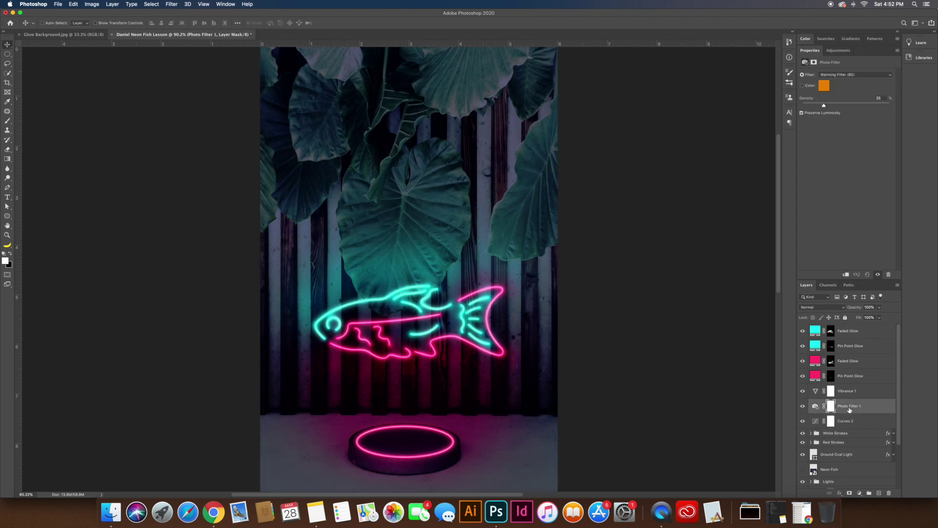
pyautogui.click(837, 74)
pyautogui.click(844, 90)
pyautogui.moveTo(825, 107); pyautogui.dragTo(856, 107)
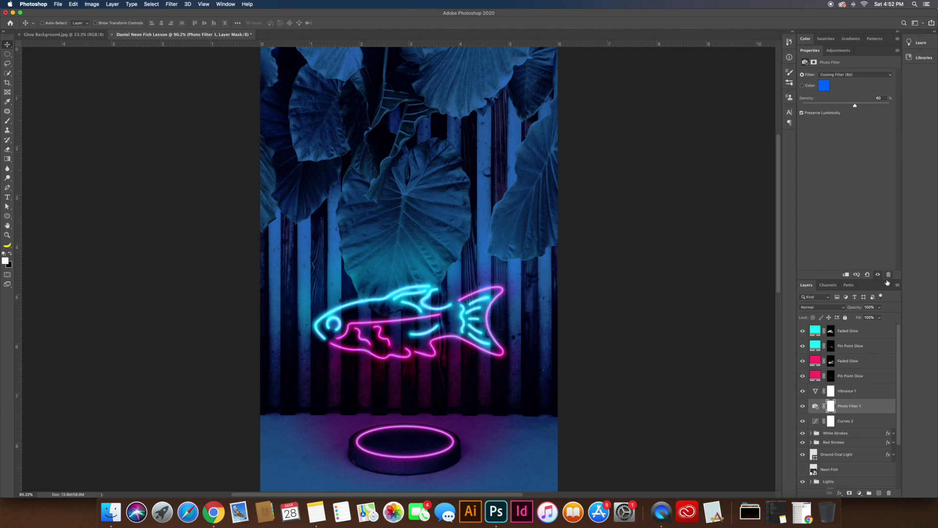
pyautogui.moveTo(858, 105)
pyautogui.mouseDown()
pyautogui.moveTo(828, 106)
pyautogui.moveTo(855, 106)
pyautogui.mouseUp()
# Paint black on the Photo Filter mask over the fish, central leaf and glowing ring to keep the blue tint at the edges
pyautogui.click(831, 408)
pyautogui.press('b')
pyautogui.press('x')
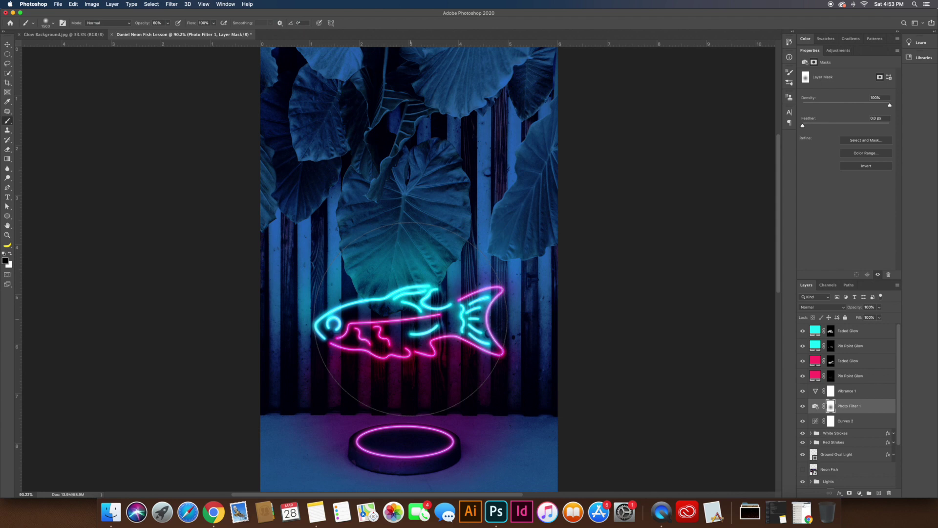
pyautogui.moveTo(405, 359)
pyautogui.mouseDown()
pyautogui.moveTo(398, 396)
pyautogui.moveTo(372, 372)
pyautogui.moveTo(404, 218)
pyautogui.moveTo(469, 205)
pyautogui.moveTo(415, 127)
pyautogui.moveTo(465, 352)
pyautogui.moveTo(421, 185)
pyautogui.moveTo(366, 313)
pyautogui.moveTo(420, 352)
pyautogui.moveTo(389, 351)
pyautogui.mouseUp()
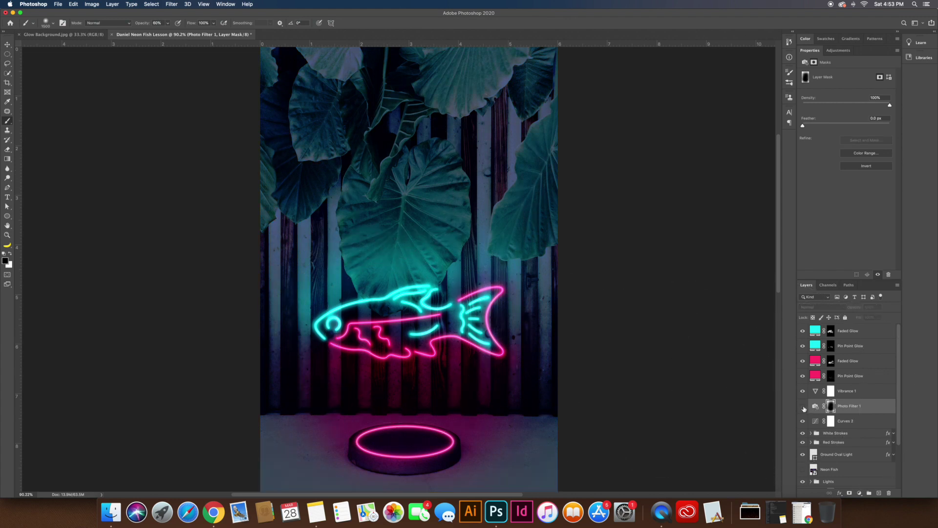
pyautogui.press('v')
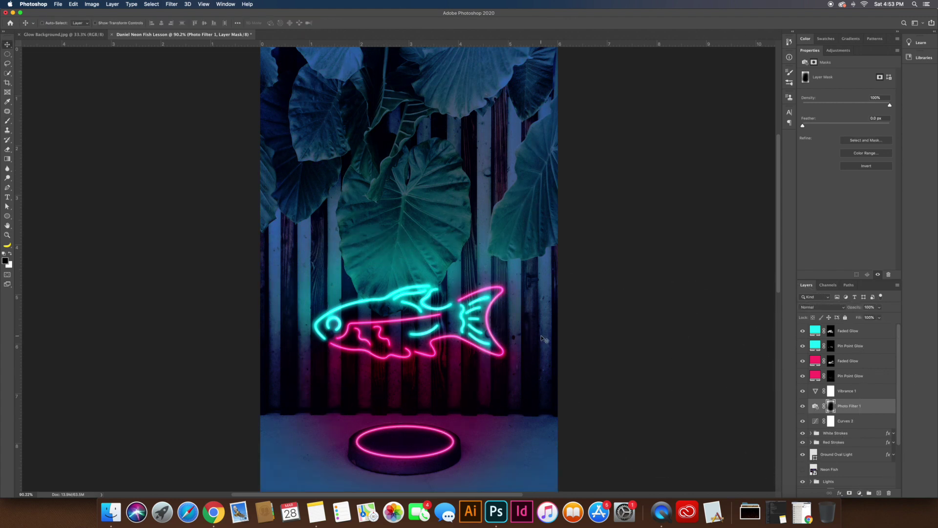
# Adjust the vibrance and saturation on the Vibrance layer and compare the image with the adjustments hidden and shown
pyautogui.click(860, 393)
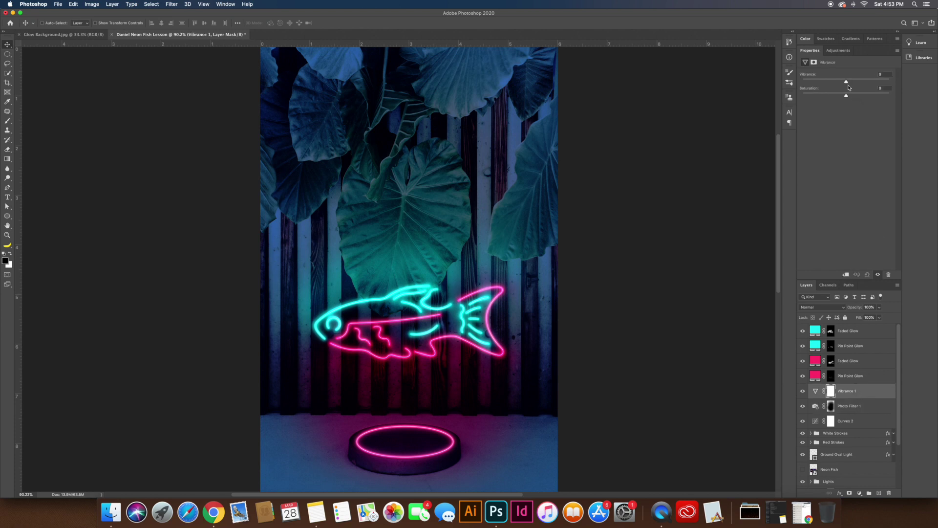
pyautogui.moveTo(847, 82)
pyautogui.mouseDown()
pyautogui.moveTo(869, 83)
pyautogui.moveTo(848, 96)
pyautogui.mouseUp()
pyautogui.click(801, 392)
pyautogui.click(801, 392)
pyautogui.click(804, 423)
# Add a gradient fill layer above the cyan Faded Glow layer using the color-to-transparent preset
pyautogui.click(861, 333)
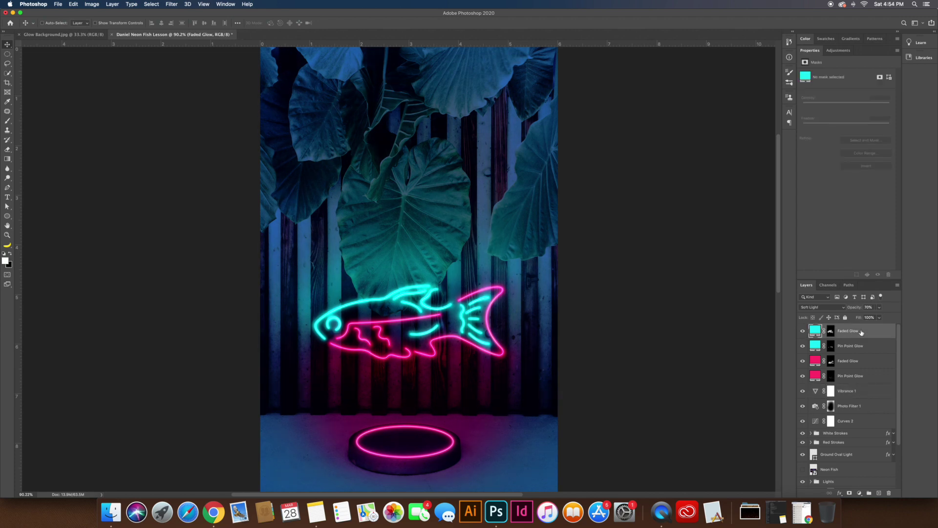
pyautogui.click(859, 493)
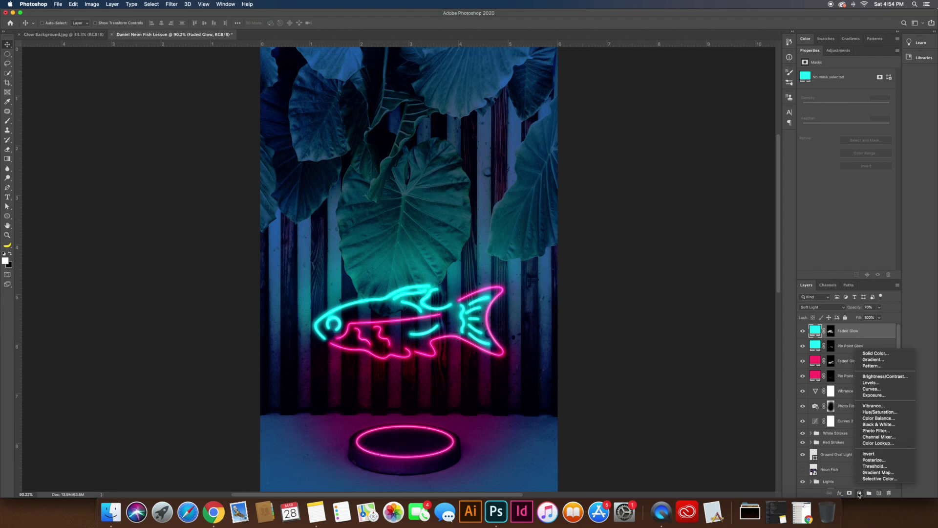
pyautogui.click(874, 359)
pyautogui.click(680, 229)
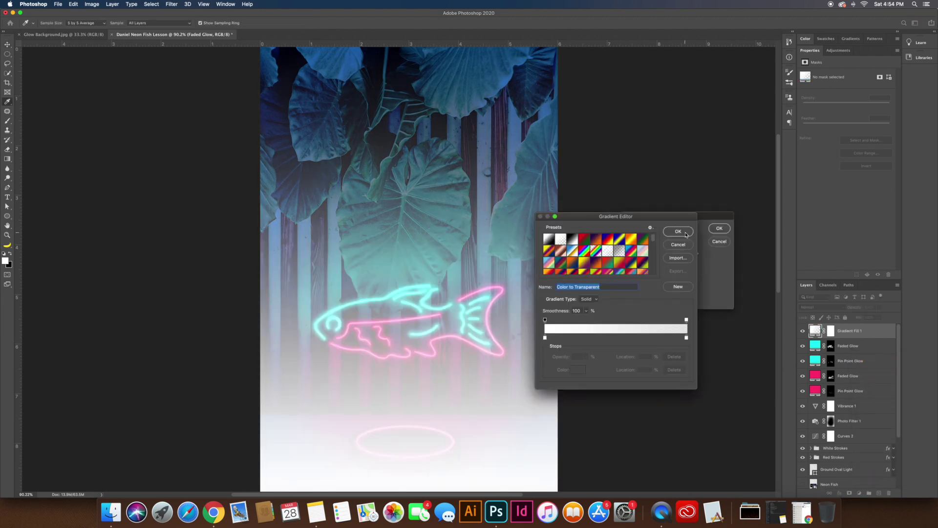
pyautogui.click(561, 239)
# Set both color stops of the gradient to black (000000) and accept the edited gradient
pyautogui.doubleClick(544, 337)
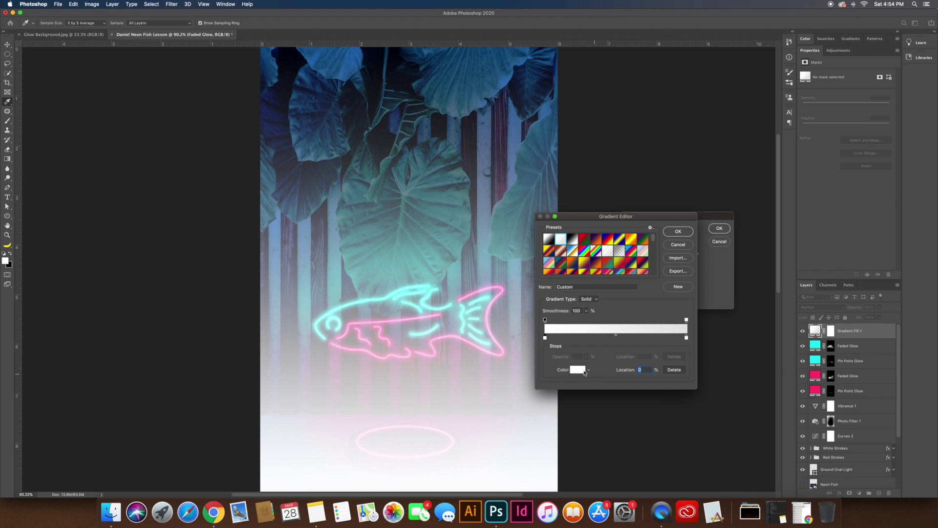
pyautogui.moveTo(776, 319); pyautogui.dragTo(733, 331)
pyautogui.click(913, 233)
pyautogui.click(686, 337)
pyautogui.doubleClick(687, 337)
pyautogui.click(740, 337)
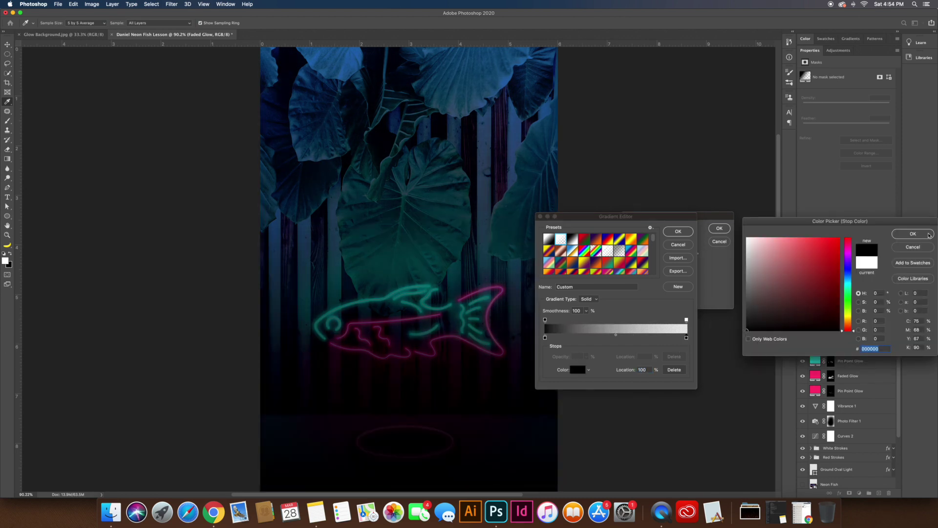
pyautogui.click(912, 233)
pyautogui.click(678, 231)
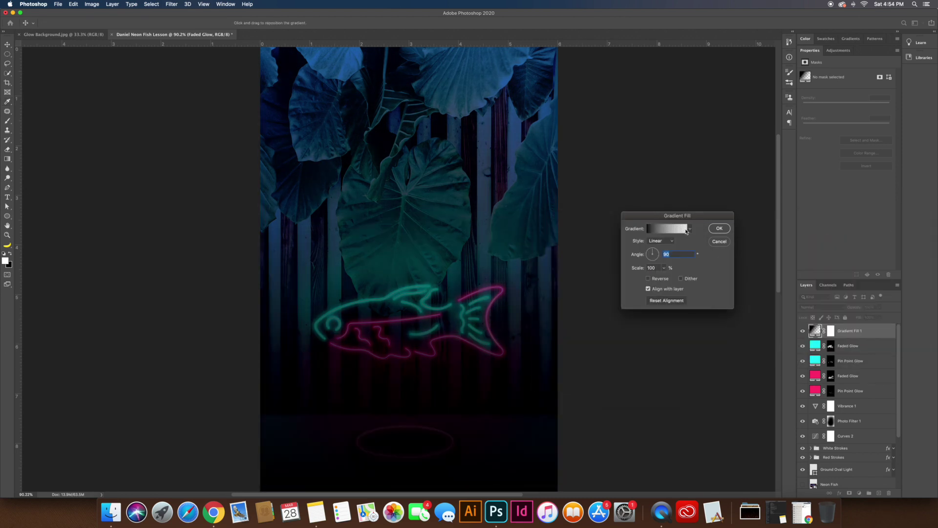
# Turn the gradient fill into a reversed radial vignette, adjust its scale and reposition it around the fish and central leaf
pyautogui.click(656, 242)
pyautogui.click(662, 249)
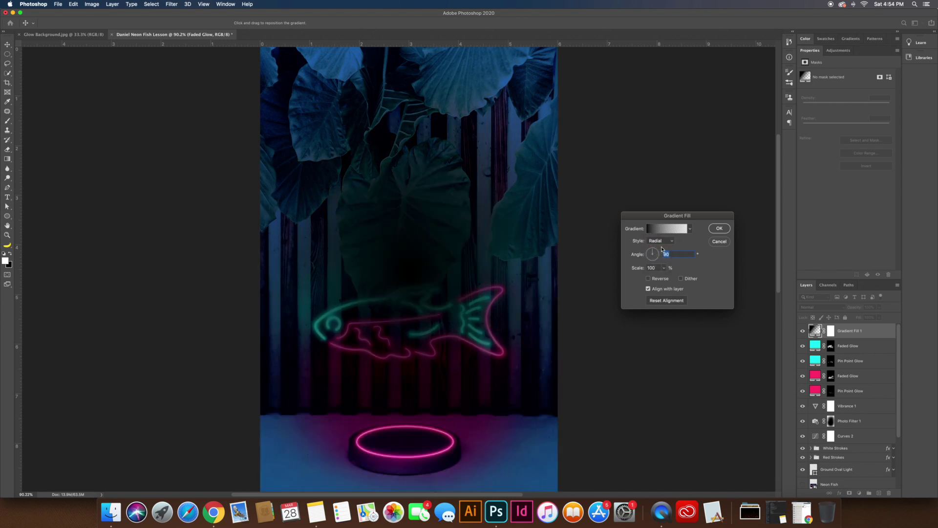
pyautogui.click(649, 278)
pyautogui.click(664, 268)
pyautogui.moveTo(662, 277); pyautogui.dragTo(664, 277)
pyautogui.click(438, 220)
pyautogui.click(719, 242)
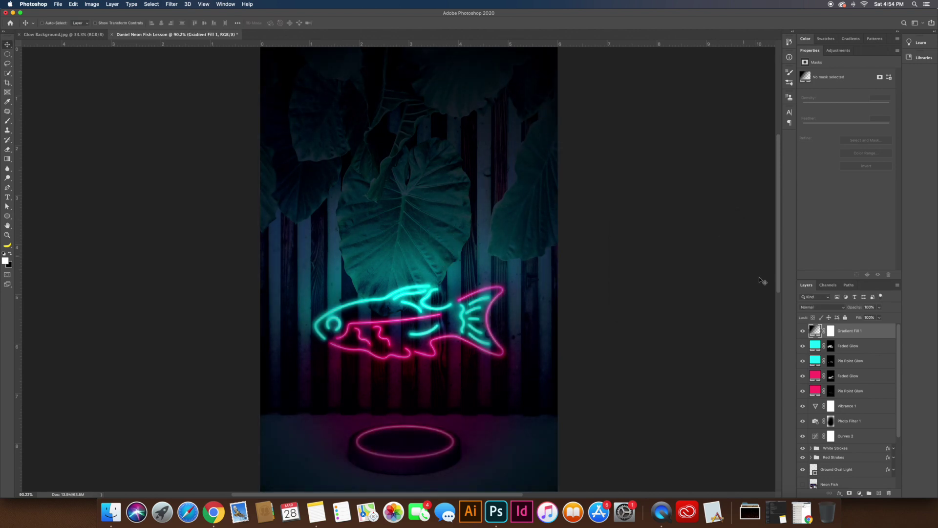
# Paint black on the gradient fill's mask over the fish, central leaf and ring to clear the vignette's darkening there
pyautogui.click(831, 331)
pyautogui.press('b')
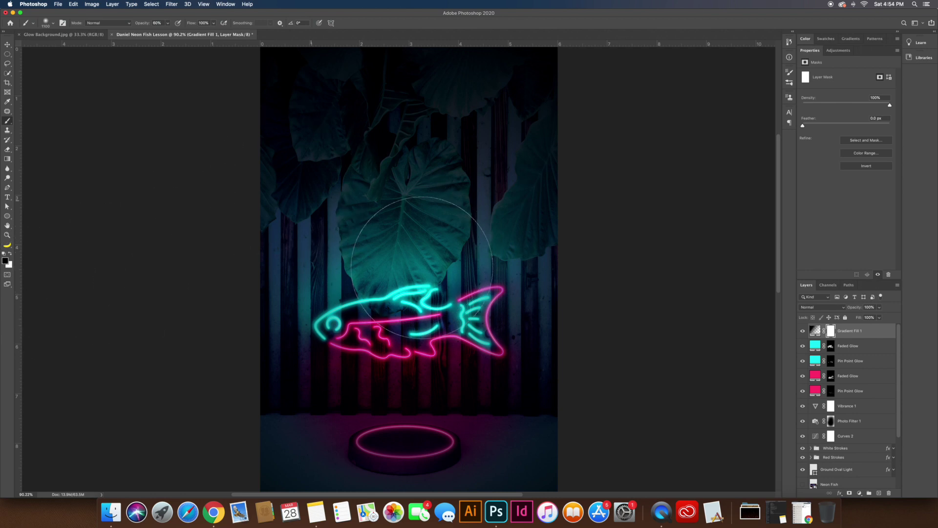
pyautogui.click(413, 266)
pyautogui.moveTo(412, 396)
pyautogui.mouseDown()
pyautogui.moveTo(406, 201)
pyautogui.moveTo(439, 169)
pyautogui.moveTo(447, 235)
pyautogui.mouseUp()
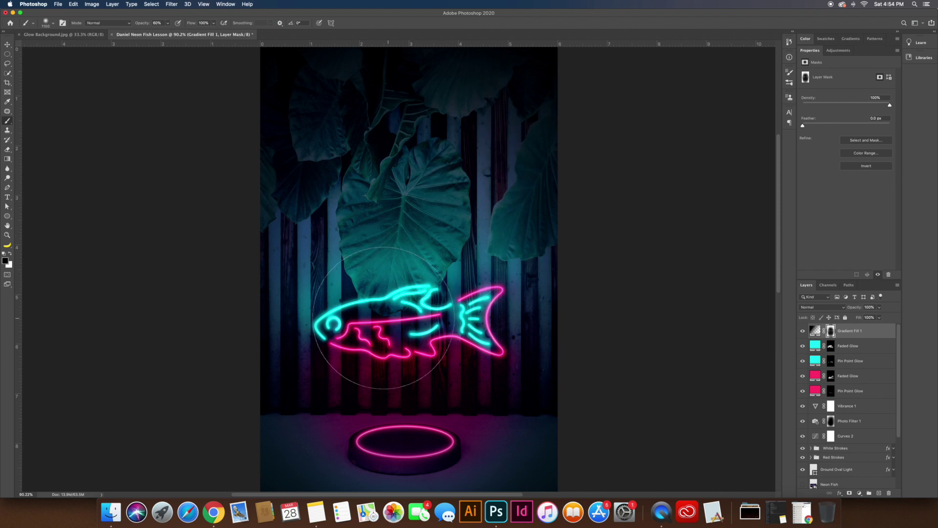
pyautogui.press('super+minus')
pyautogui.press('v')
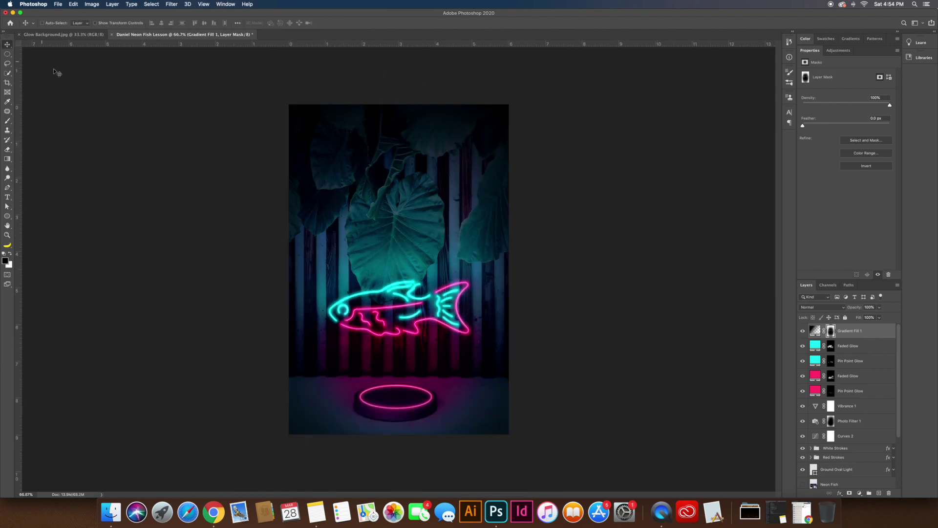
# Stamp all visible layers into a new layer at the top of the stack and name it "Snapshot"
pyautogui.doubleClick(810, 50)
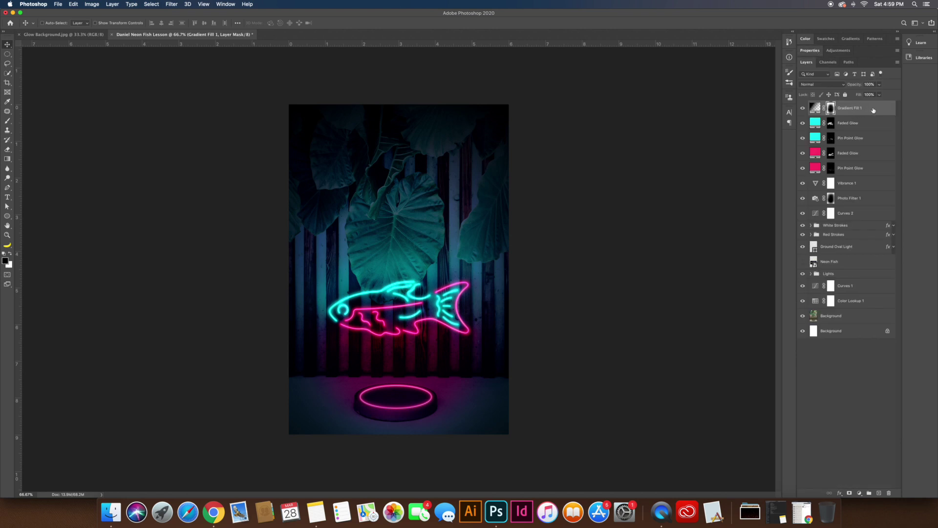
pyautogui.press('super+2')
pyautogui.press('super+alt+shift+e')
pyautogui.write('Sna')
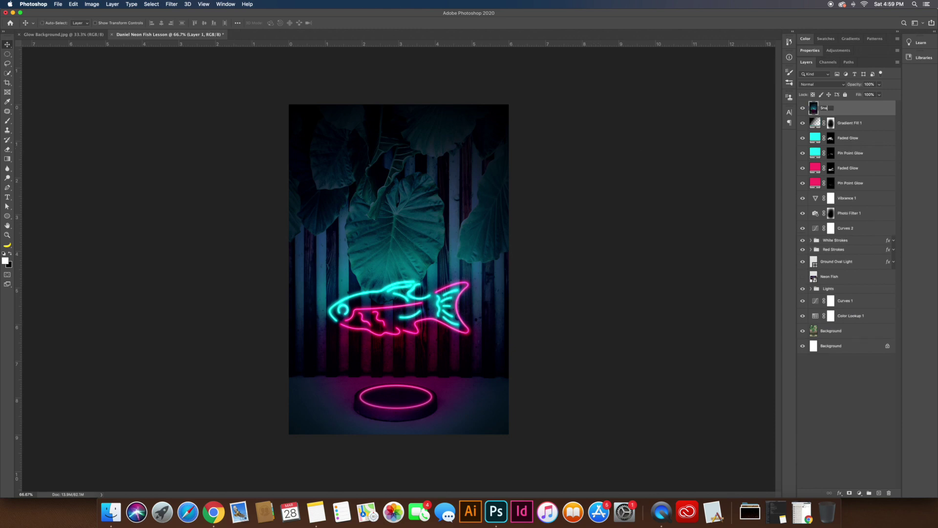
pyautogui.write('pshot')
pyautogui.press('Return')
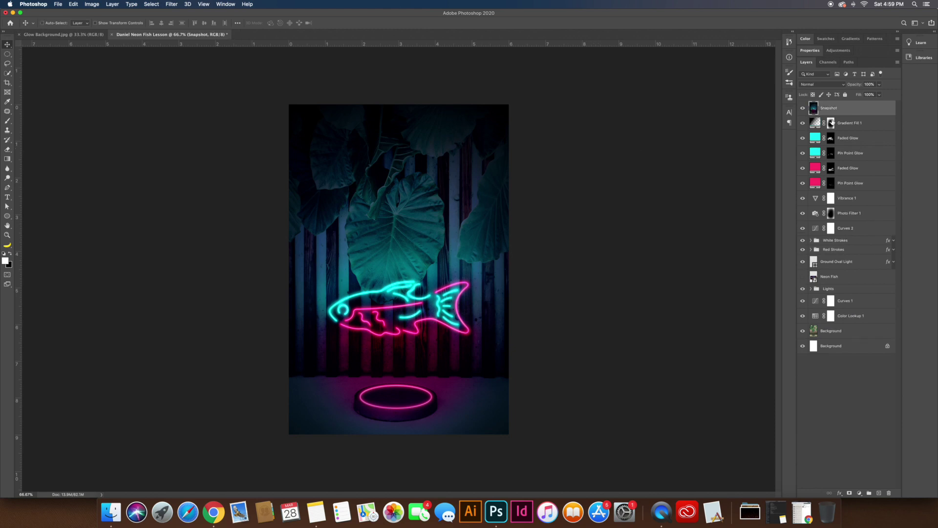
# Group the layers from Gradient Fill 1 down to the upper Curves adjustment and name the group "Top Light Adjustments"
pyautogui.click(860, 126)
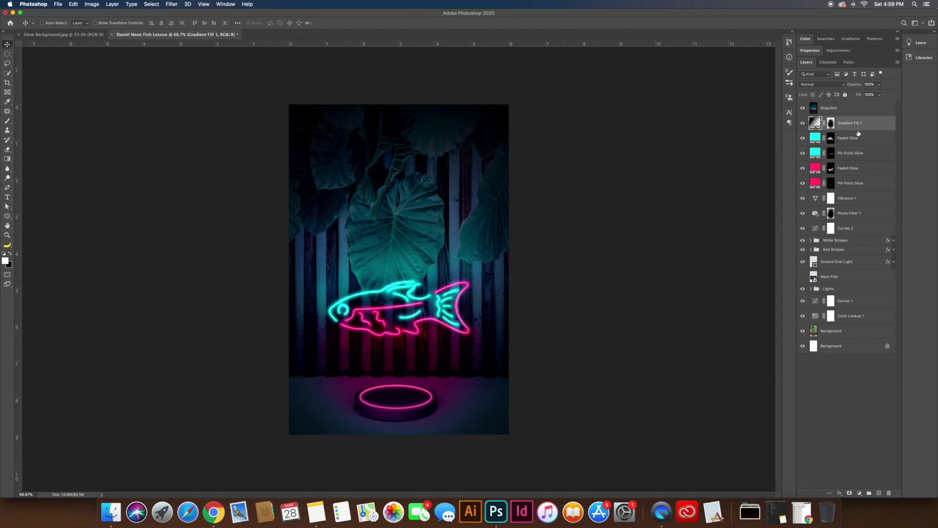
pyautogui.keyDown('shift'); pyautogui.click(852, 228); pyautogui.keyUp('shift')
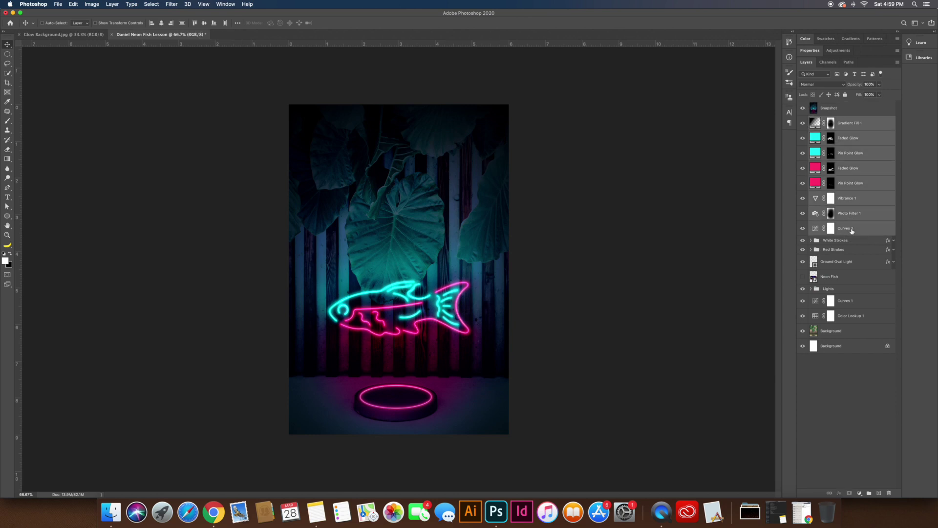
pyautogui.press('super+g')
pyautogui.doubleClick(830, 120)
pyautogui.write('Top Light Adjustments')
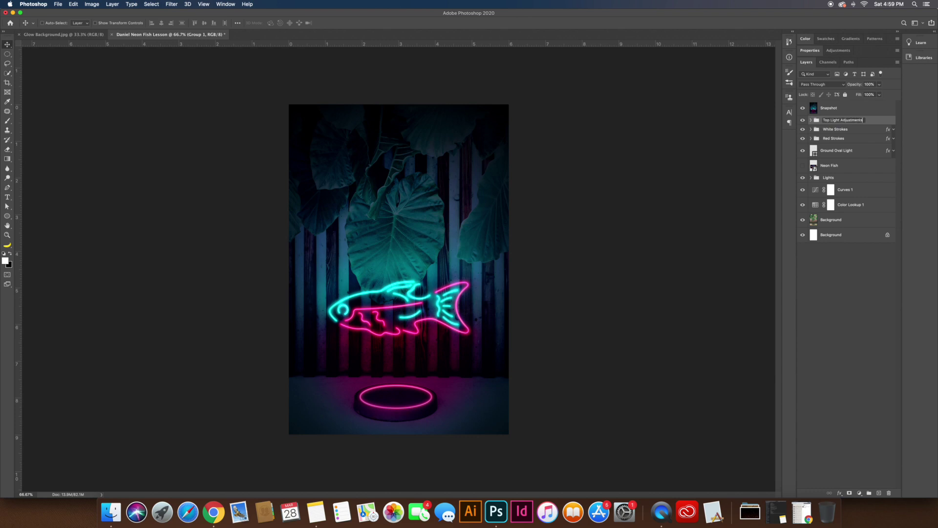
pyautogui.press('Return')
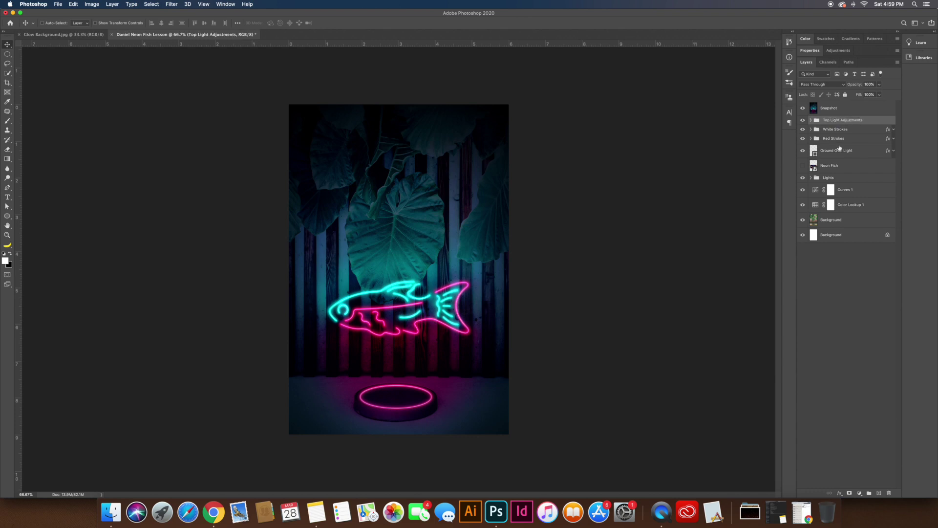
pyautogui.click(839, 153)
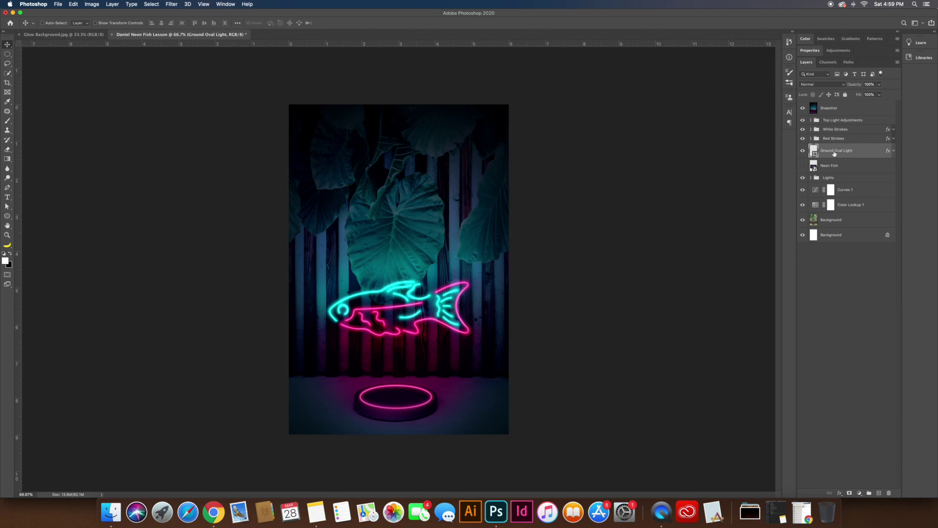
pyautogui.click(830, 166)
pyautogui.click(849, 190)
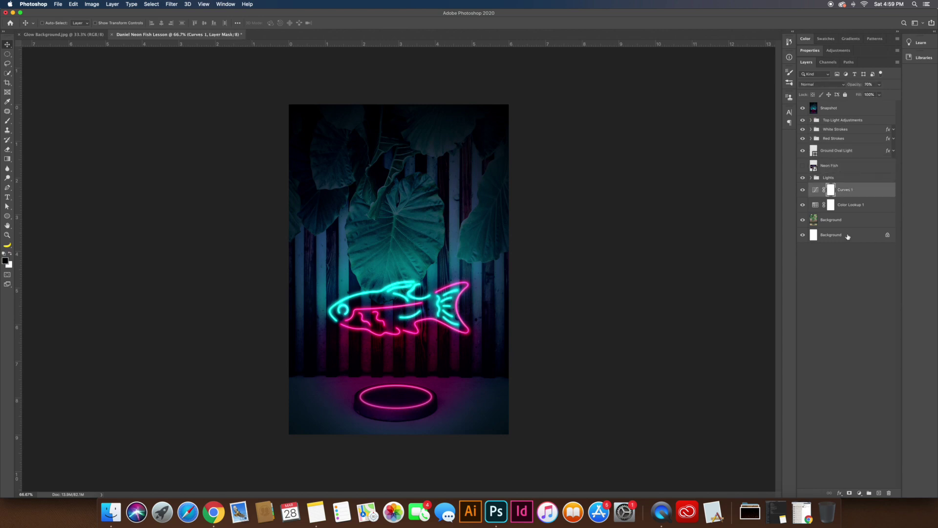
# Open Snapshot in Camera Raw Filter; set Temperature -8, Tint +18, Contrast +3, Shadows +13, Whites +7, Blacks +13, Texture +18, Clarity +8, and slightly lower Exposure
pyautogui.click(841, 109)
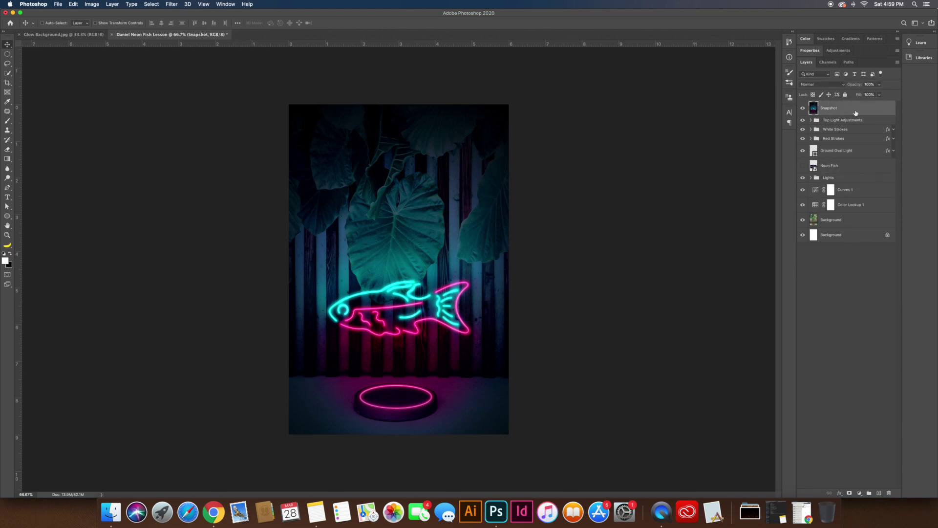
pyautogui.click(172, 4)
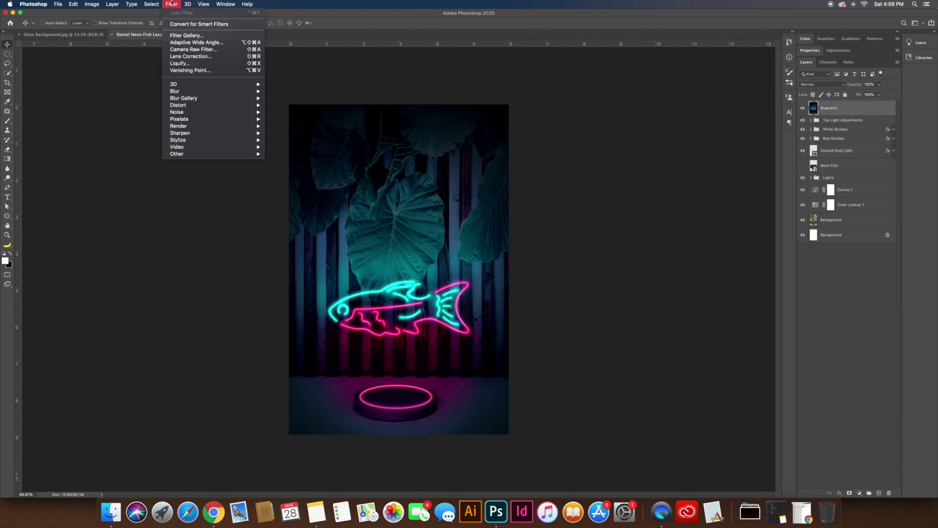
pyautogui.click(193, 49)
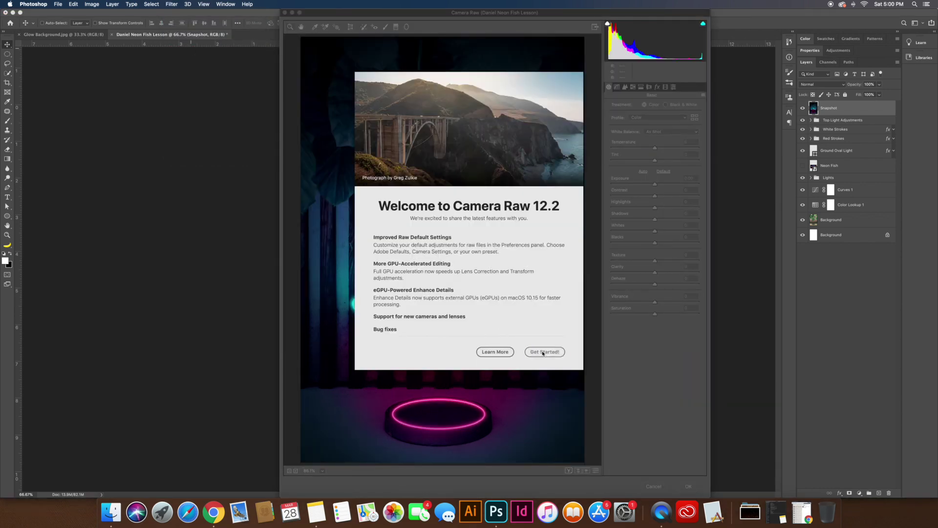
pyautogui.click(543, 352)
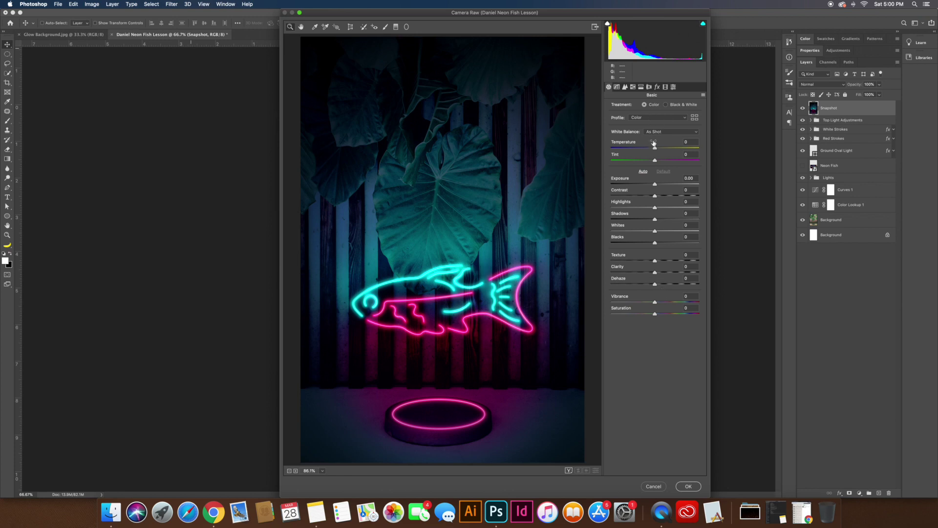
pyautogui.moveTo(655, 148); pyautogui.dragTo(659, 273)
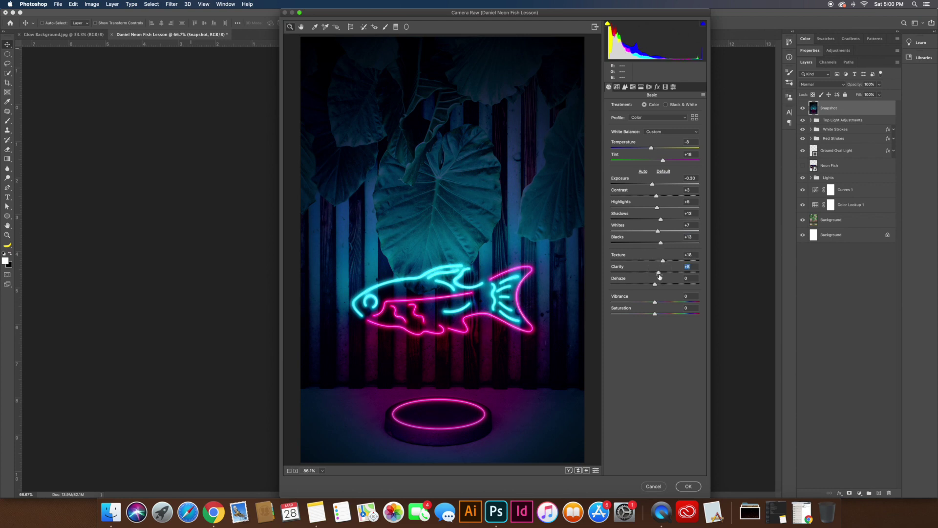
# Lower the Reds hue in the HSL adjustments and fine-tune the hues of the cooler colors from Aquas to Magentas
pyautogui.click(617, 87)
pyautogui.click(625, 87)
pyautogui.click(634, 87)
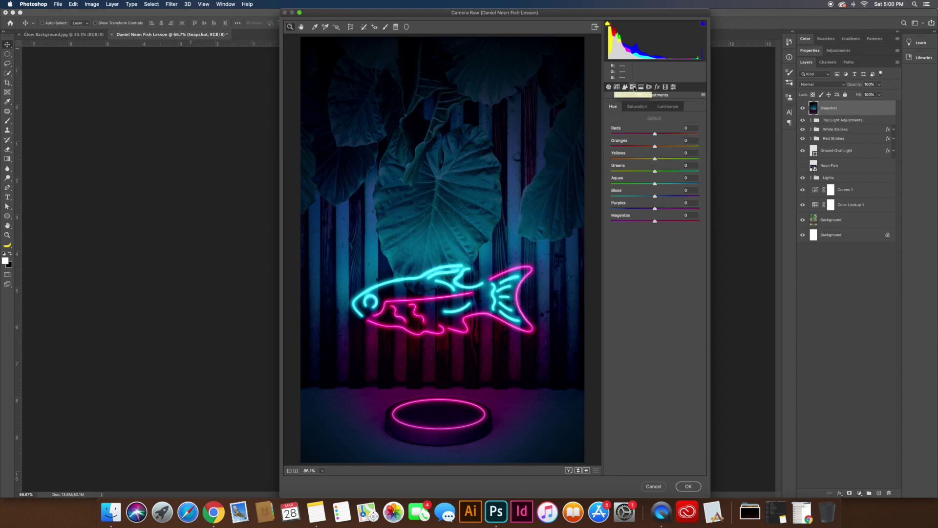
pyautogui.moveTo(655, 134)
pyautogui.mouseDown()
pyautogui.moveTo(670, 136)
pyautogui.moveTo(645, 135)
pyautogui.mouseUp()
pyautogui.moveTo(655, 184); pyautogui.dragTo(649, 221)
# Split-tone the image with cyan highlights at saturation 22, red shadows at saturation 24 and a balance of +45
pyautogui.click(641, 87)
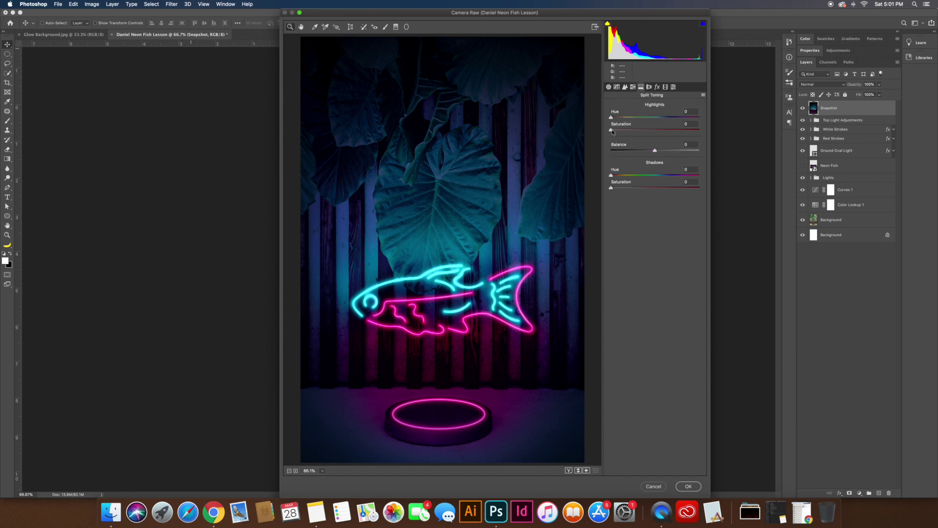
pyautogui.moveTo(611, 130); pyautogui.dragTo(699, 130)
pyautogui.moveTo(611, 187); pyautogui.dragTo(698, 188)
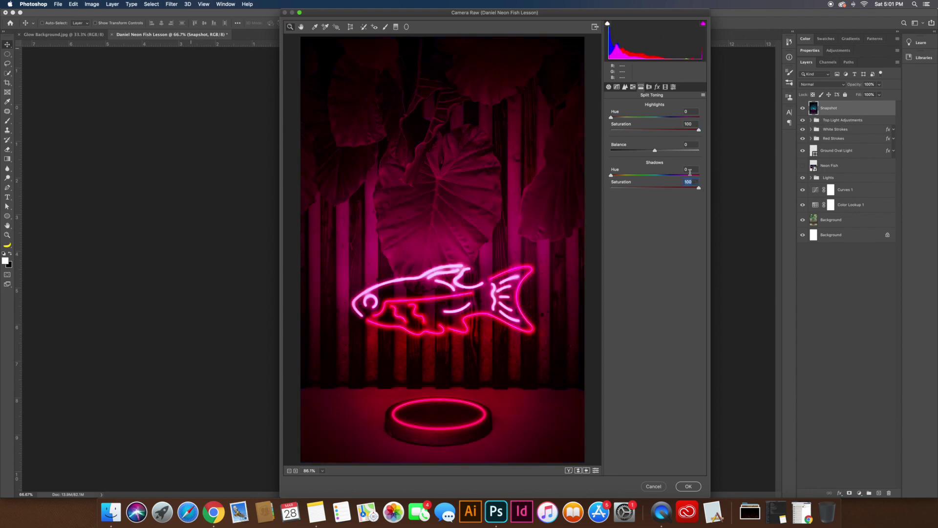
pyautogui.click(655, 150)
pyautogui.moveTo(611, 118); pyautogui.dragTo(656, 117)
pyautogui.moveTo(655, 150); pyautogui.dragTo(611, 130)
pyautogui.moveTo(699, 187); pyautogui.dragTo(632, 189)
pyautogui.moveTo(611, 130); pyautogui.dragTo(675, 151)
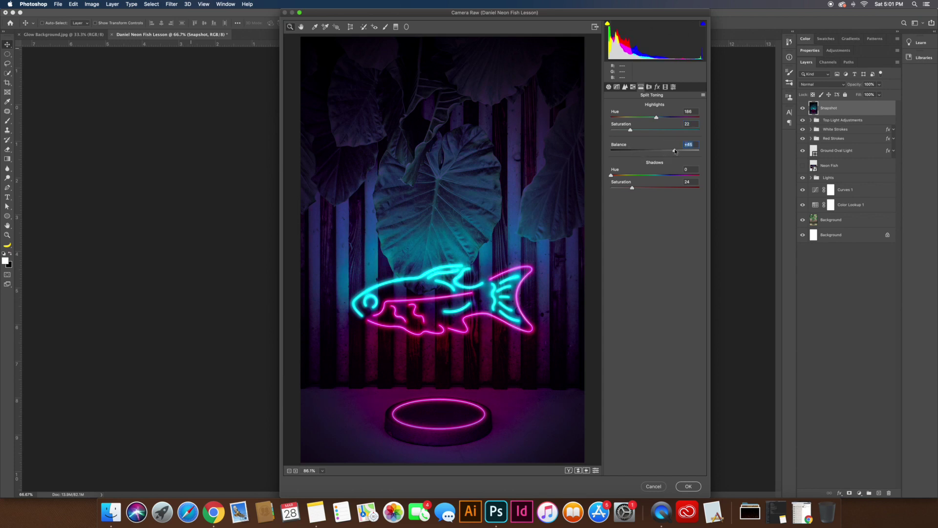
# Add film grain with an amount of 7 and apply the Camera Raw filter to the Snapshot layer
pyautogui.click(649, 87)
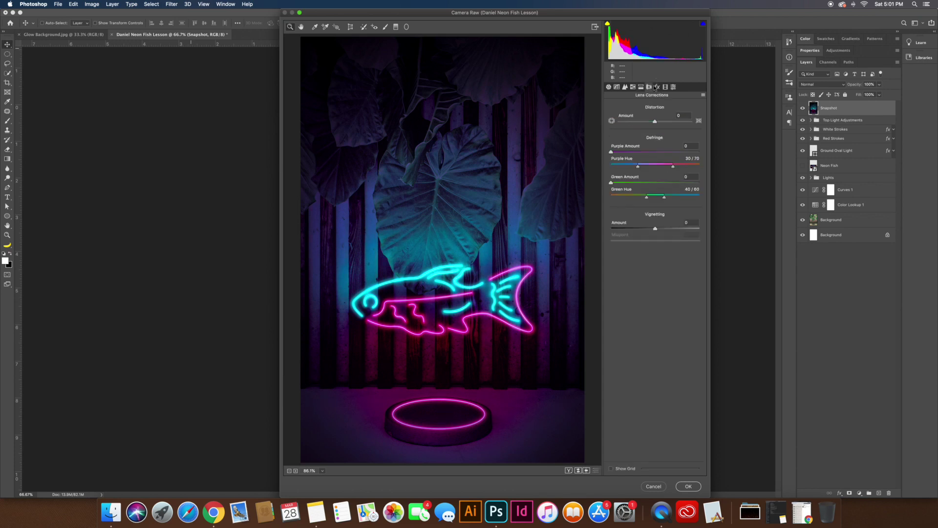
pyautogui.click(657, 88)
pyautogui.moveTo(612, 119); pyautogui.dragTo(617, 121)
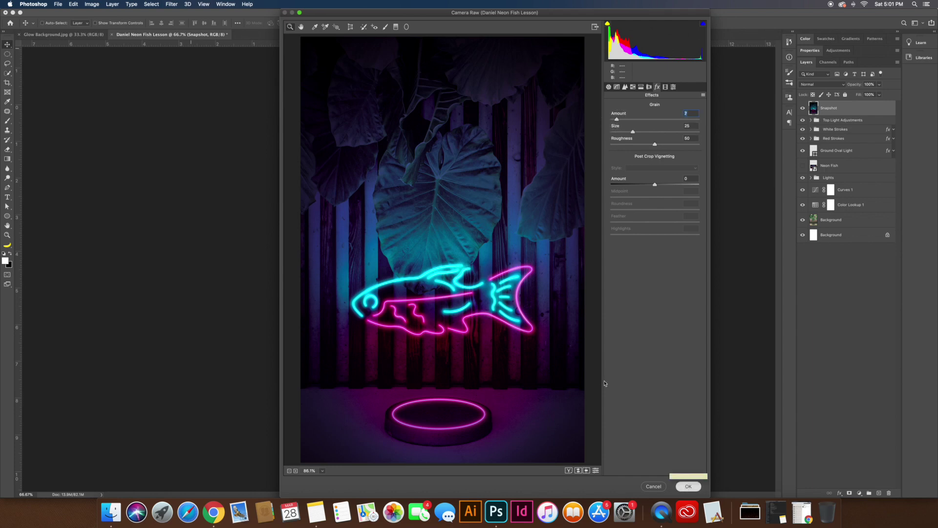
pyautogui.press('Return')
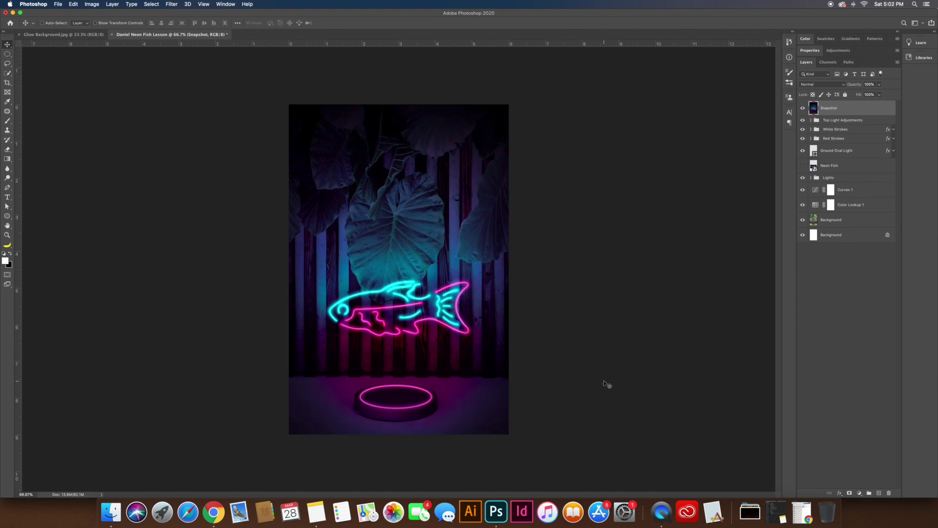
# Compare the artwork with and without the filtered Snapshot layer by toggling that layer's visibility
pyautogui.scroll(3, 607, 384)
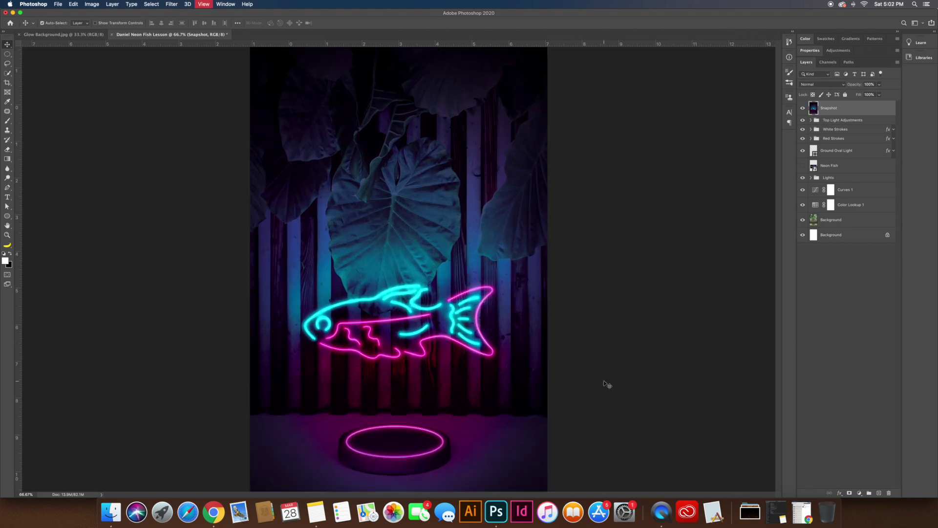
pyautogui.click(801, 108)
pyautogui.click(802, 108)
pyautogui.click(801, 108)
pyautogui.click(802, 108)
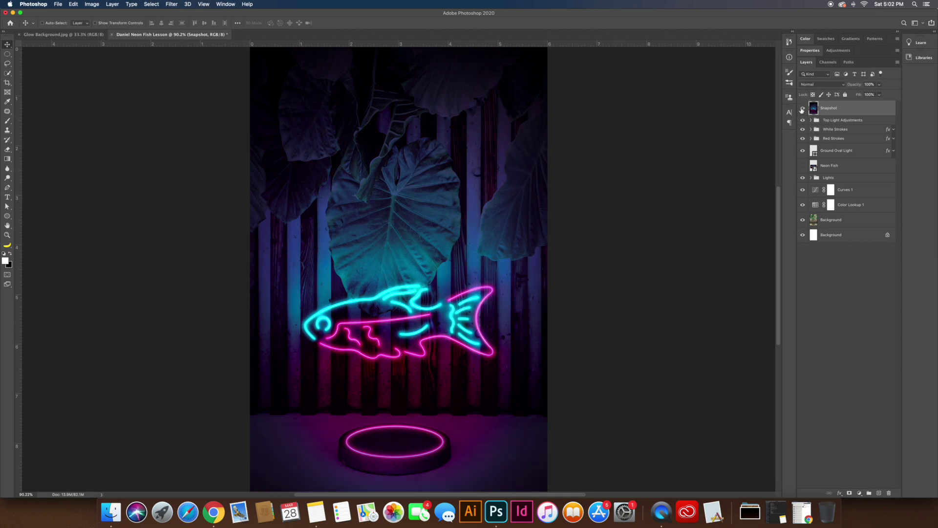
# Save the document as a layered Photoshop file in the Neon Fish Art folder with Maximize Compatibility enabled
pyautogui.click(55, 4)
pyautogui.click(72, 80)
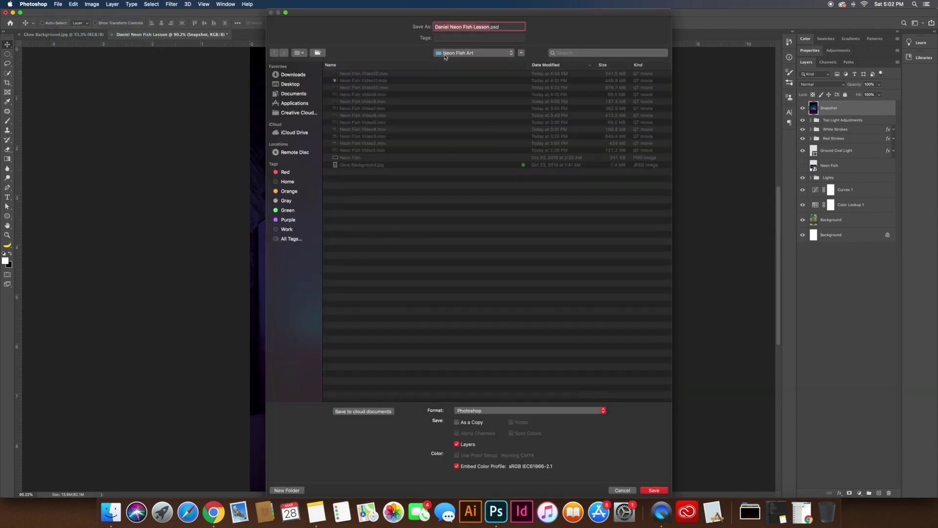
pyautogui.click(653, 491)
pyautogui.click(559, 221)
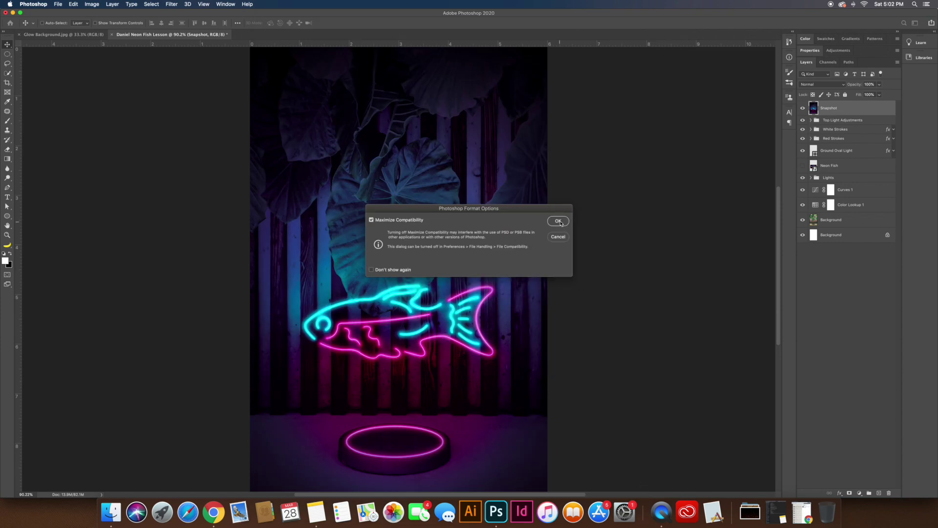